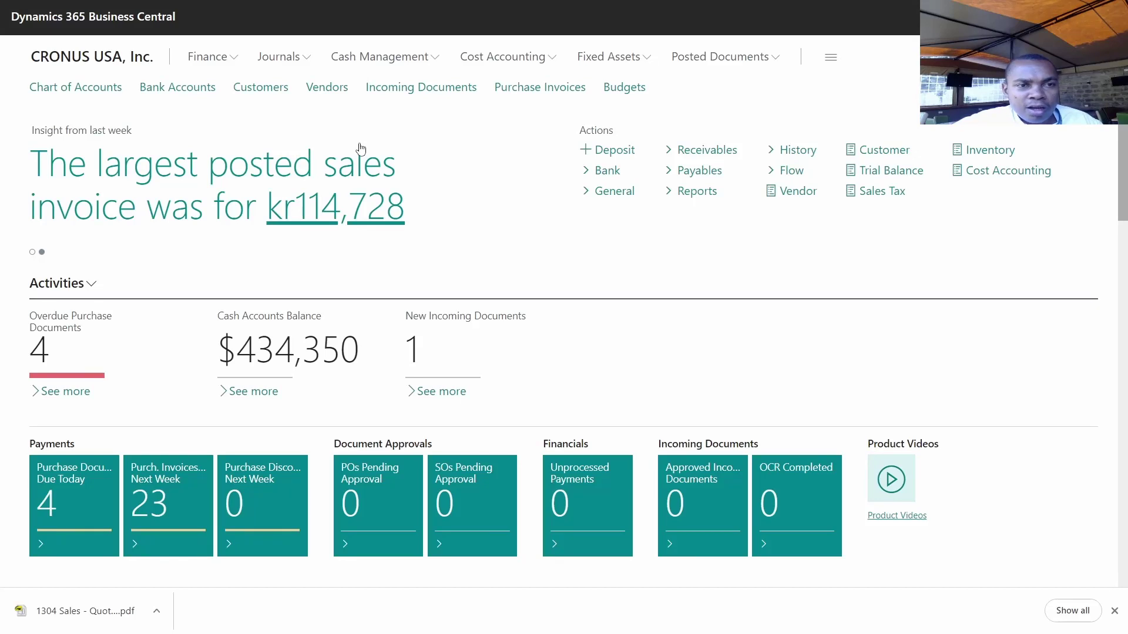
# Open the Vendors list from the Role Center navigation bar
pyautogui.click(325, 89)
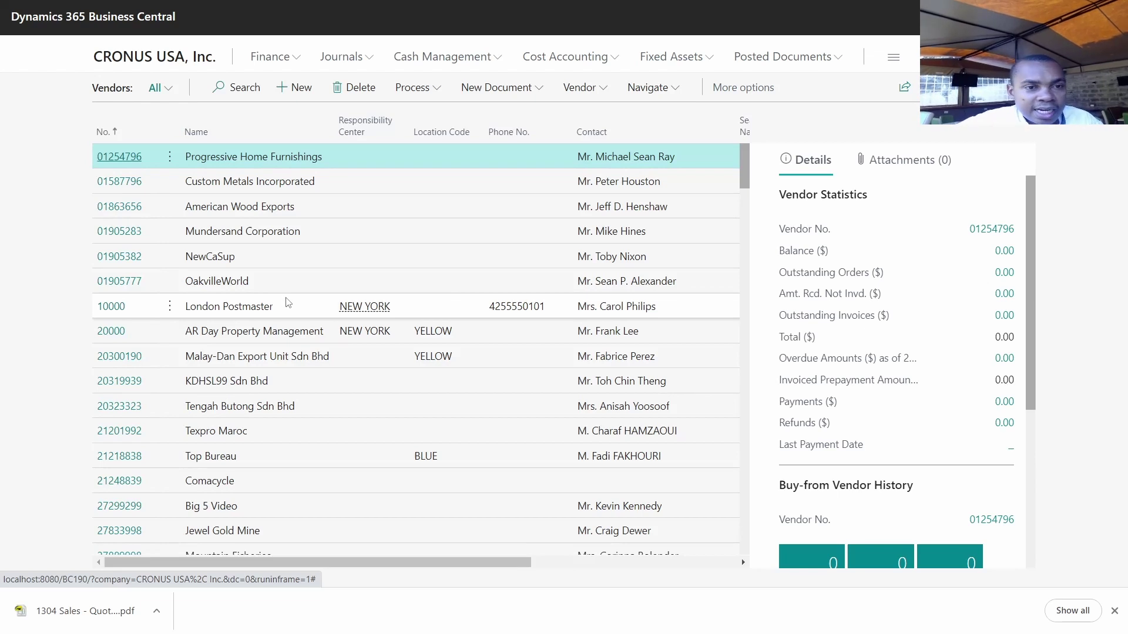
# Search the vendor list by the consultant's name and open the Functional Consultant vendor's card
pyautogui.scroll(-5, 265, 291)
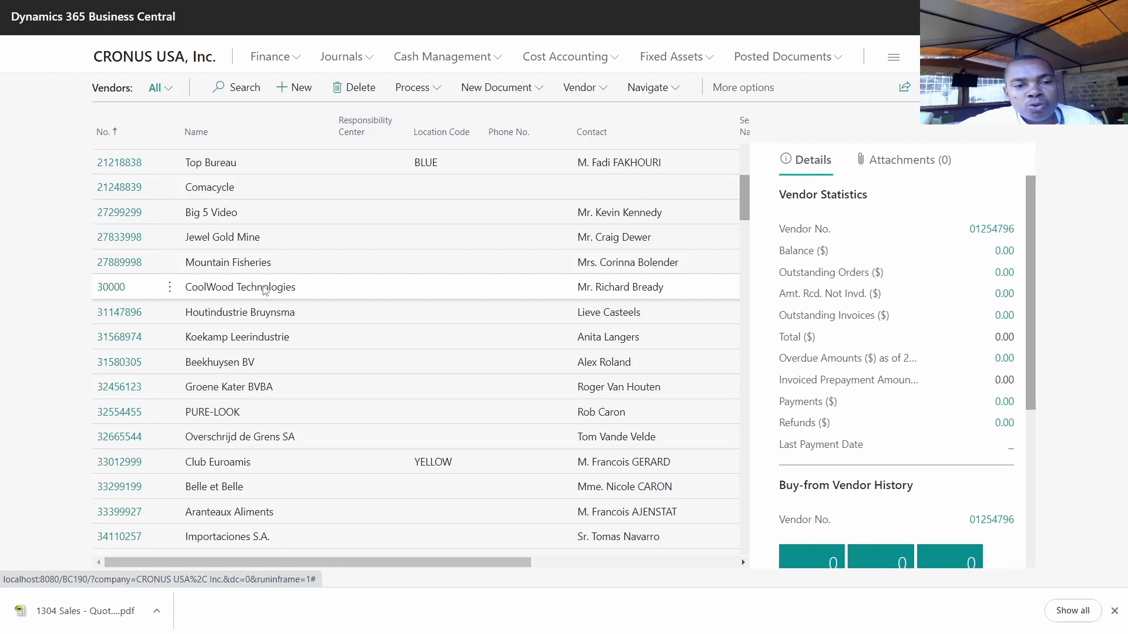
pyautogui.scroll(-7, 265, 290)
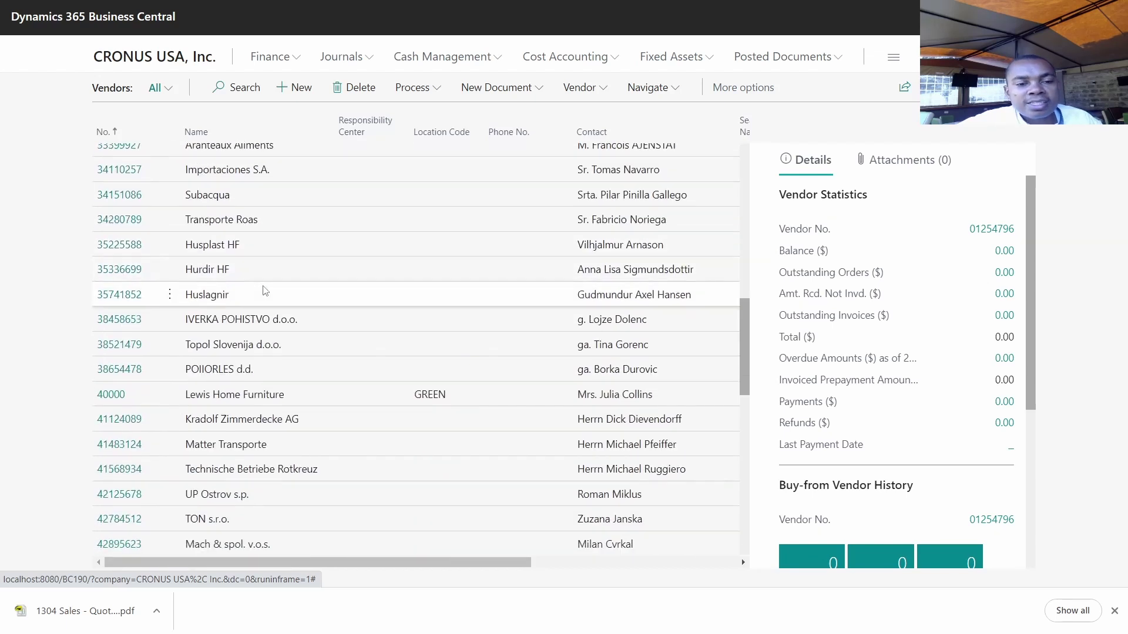
pyautogui.scroll(-7, 266, 290)
pyautogui.scroll(-4, 264, 290)
pyautogui.scroll(10, 250, 303)
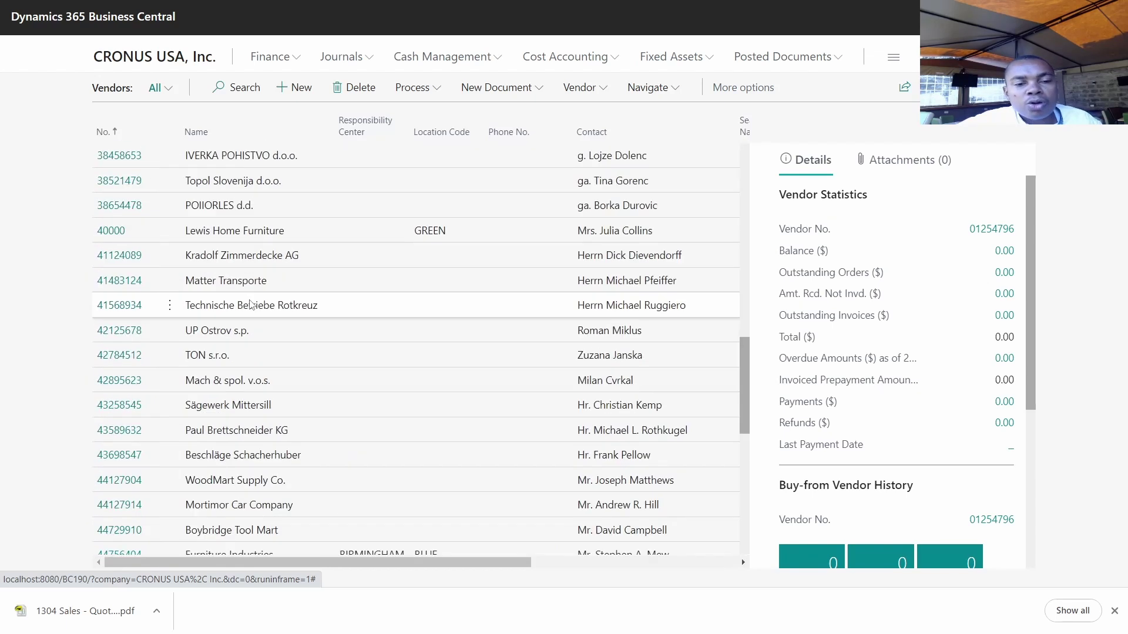
pyautogui.scroll(-10, 249, 304)
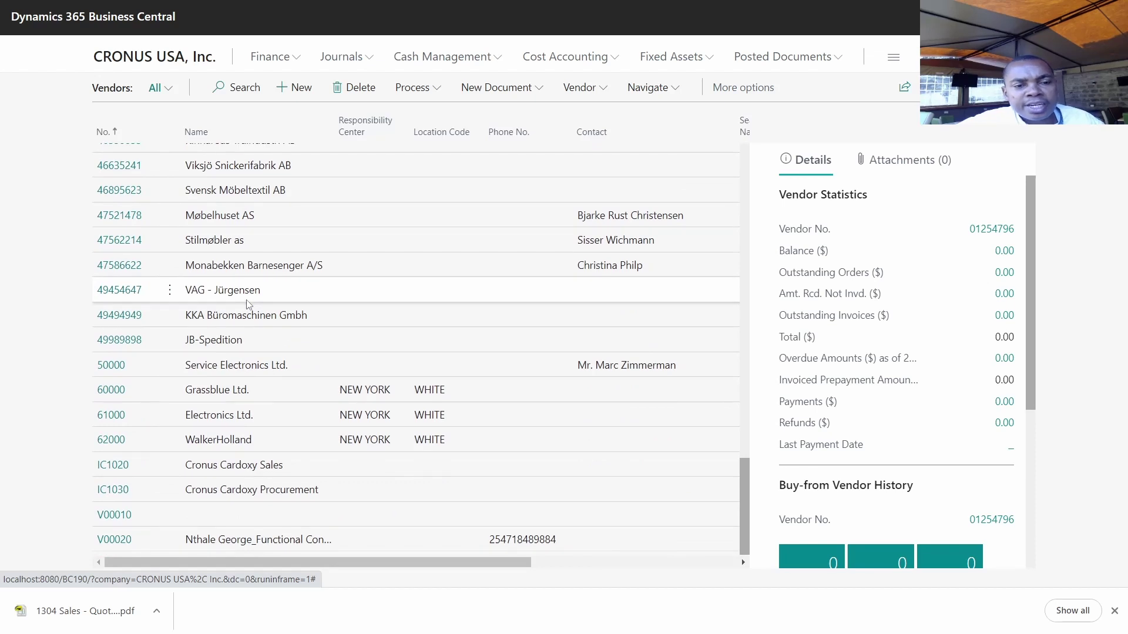
pyautogui.scroll(20, 247, 304)
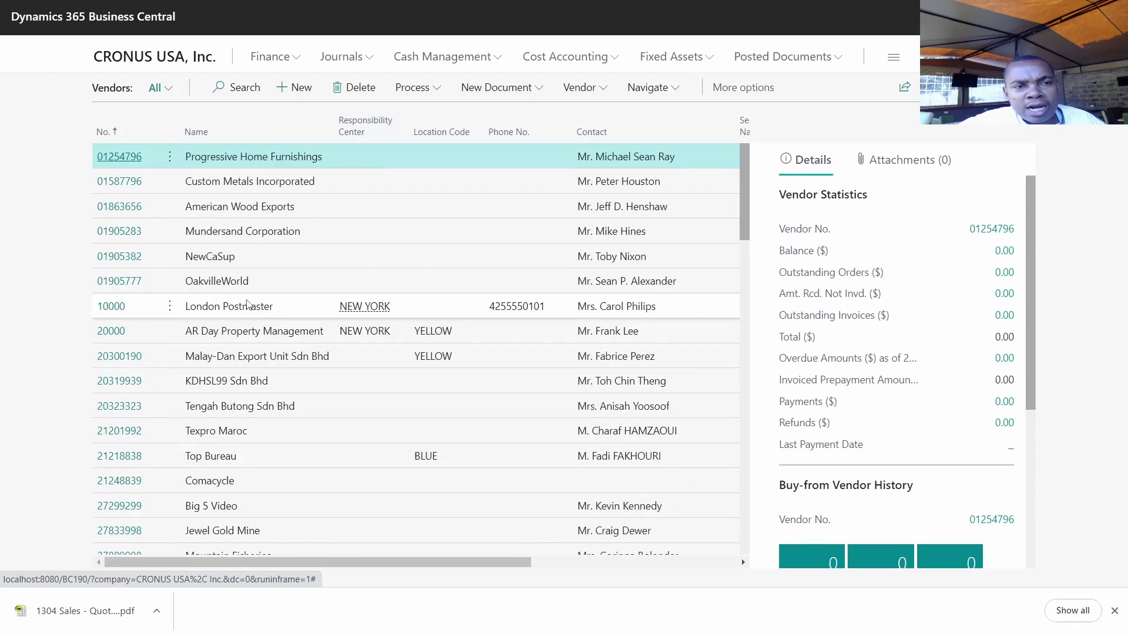
pyautogui.click(241, 86)
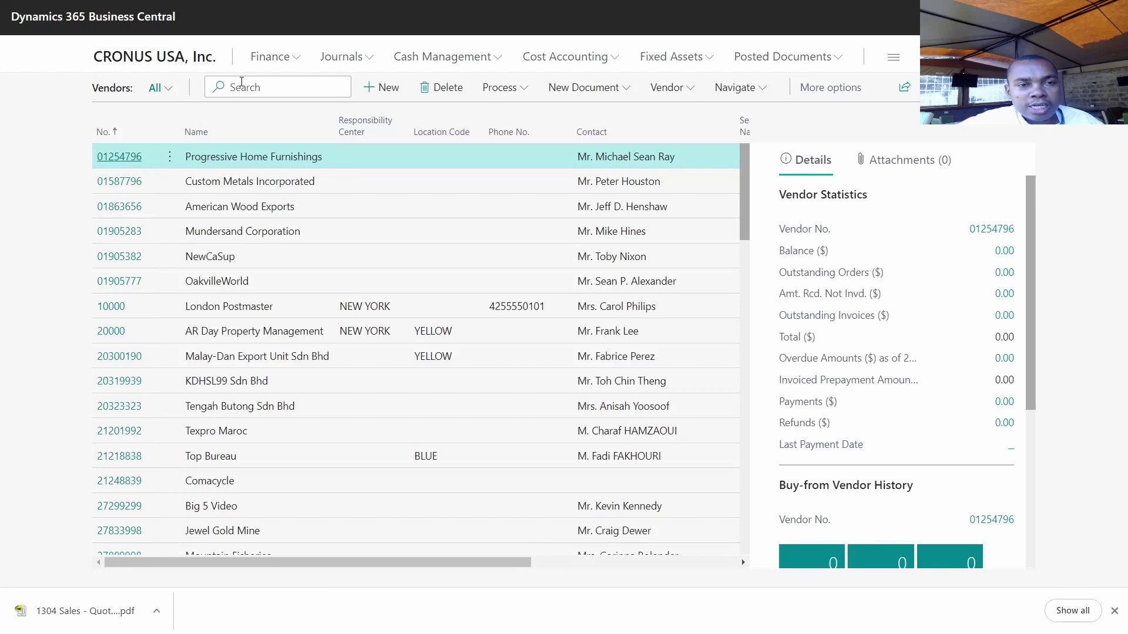
pyautogui.write('Ntha')
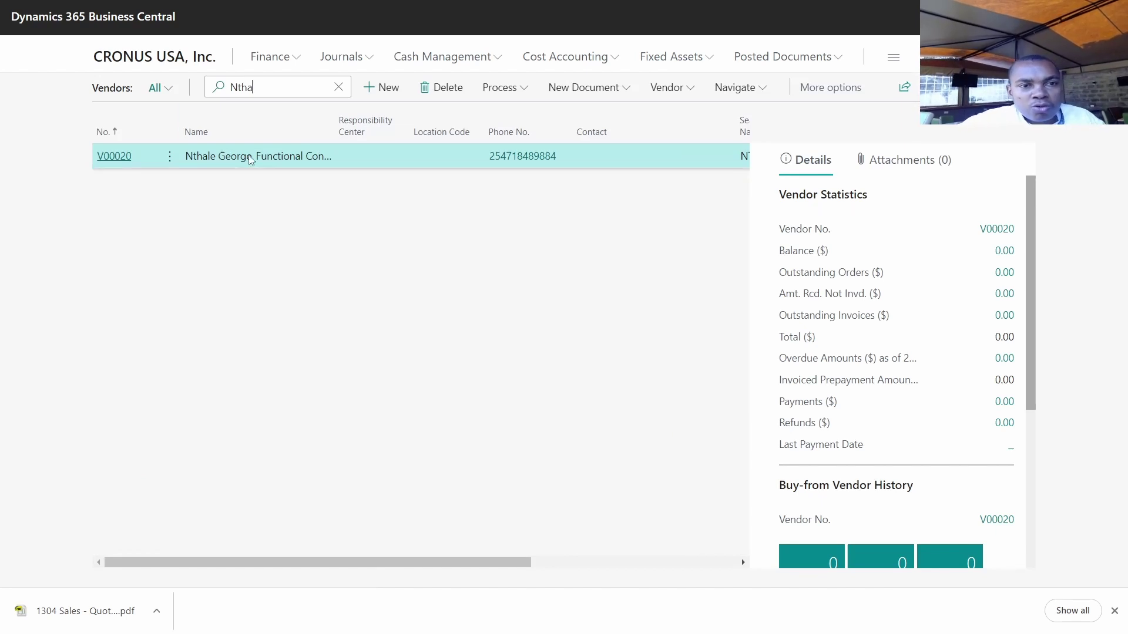
pyautogui.click(114, 157)
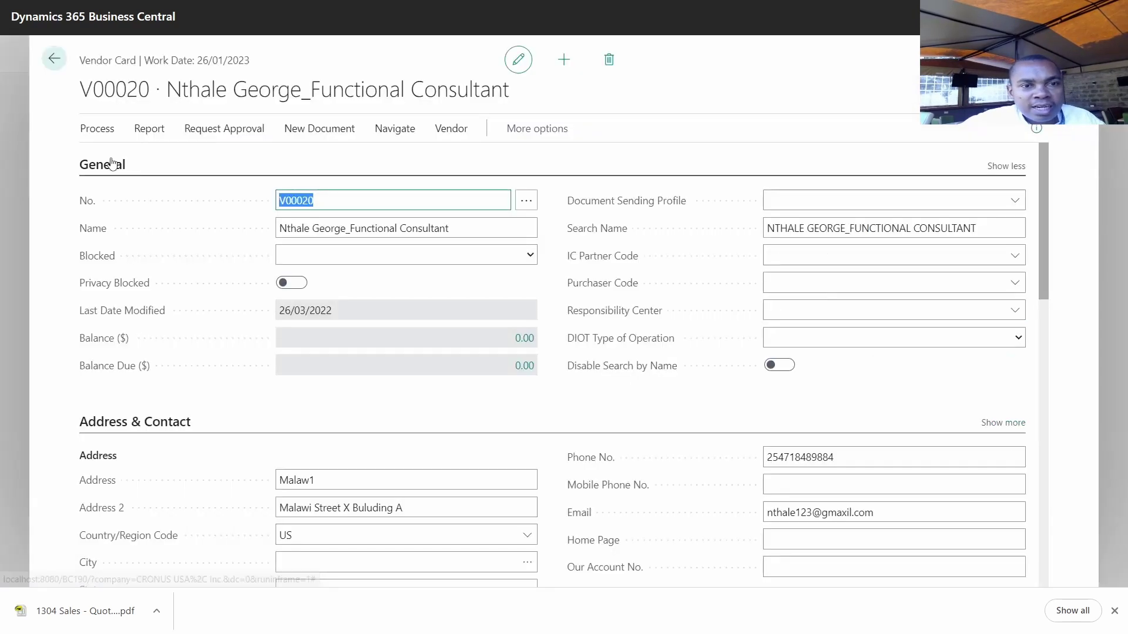
# Show the consultant vendor's purchase orders via Navigate > Orders
pyautogui.click(352, 229)
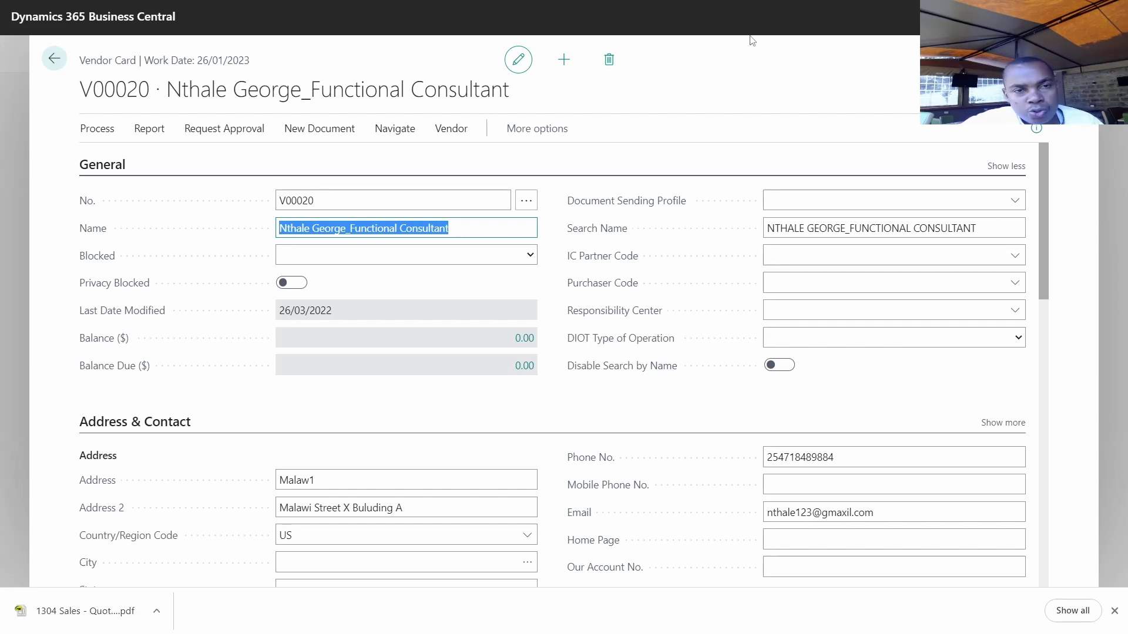
pyautogui.click(388, 130)
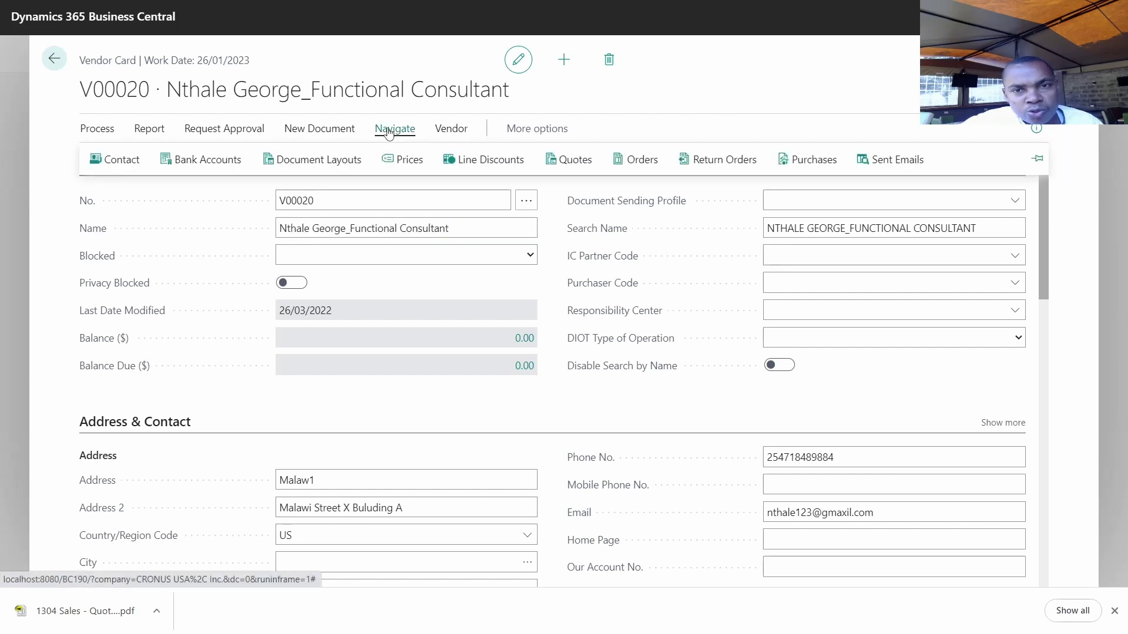
pyautogui.click(629, 164)
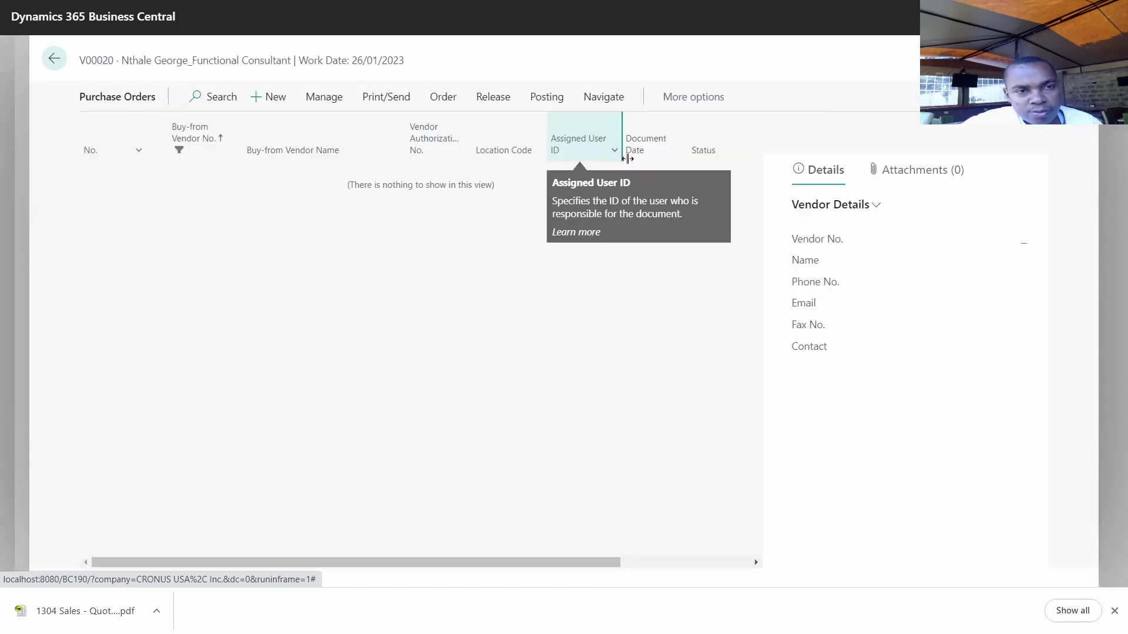
# Start a new purchase order with a G/L Account first line, leaving it without an account
pyautogui.click(258, 97)
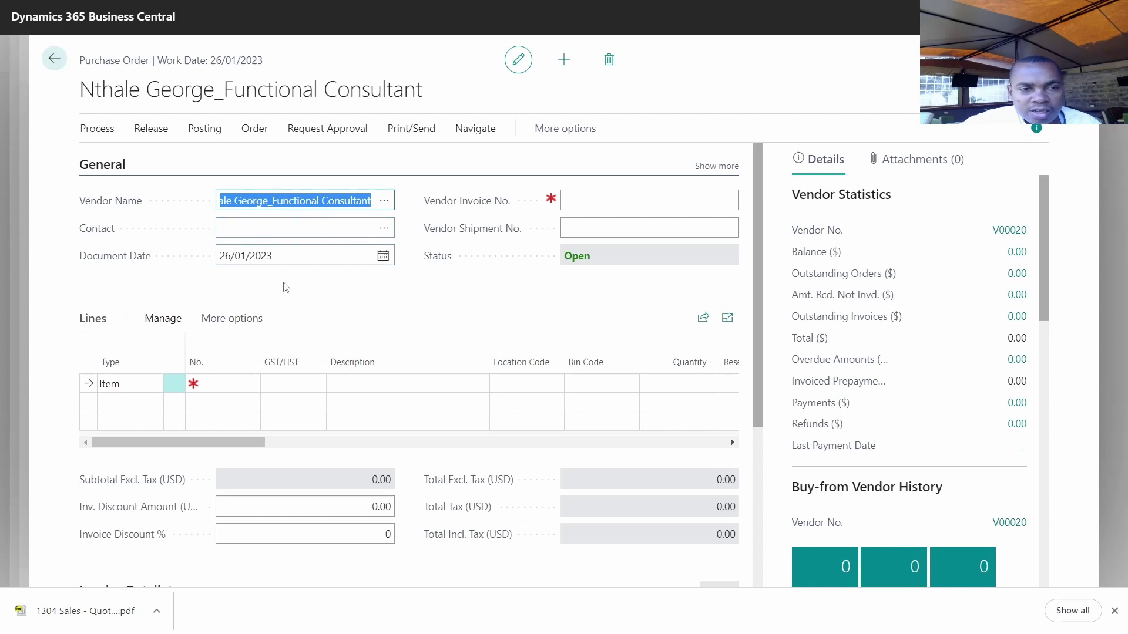
pyautogui.click(147, 388)
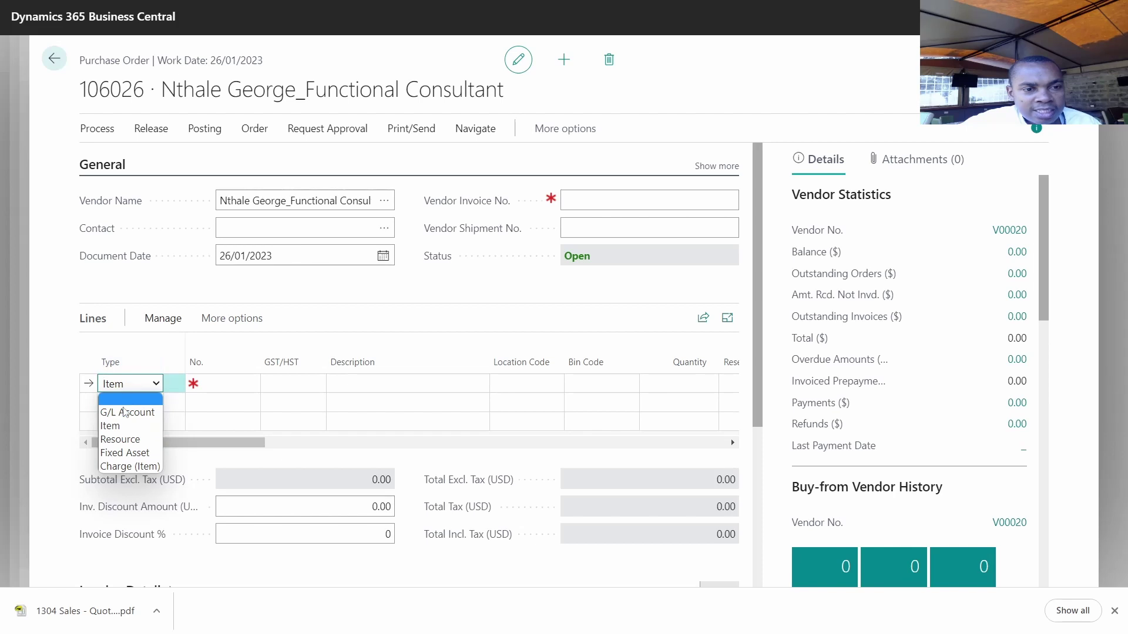
pyautogui.click(125, 413)
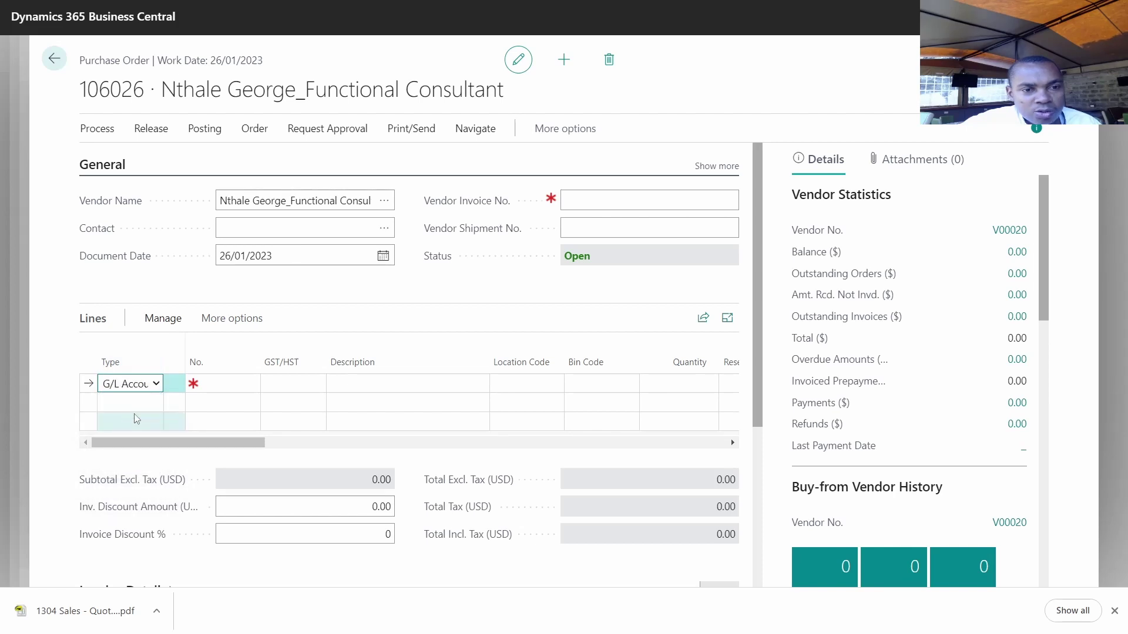
pyautogui.click(227, 383)
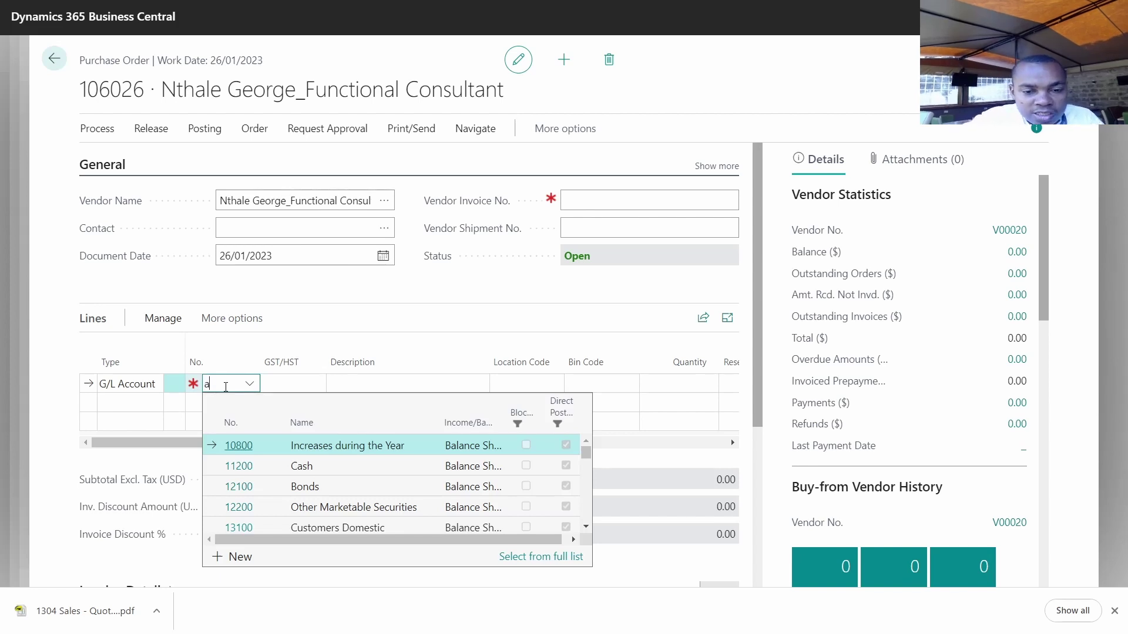
pyautogui.write('aud')
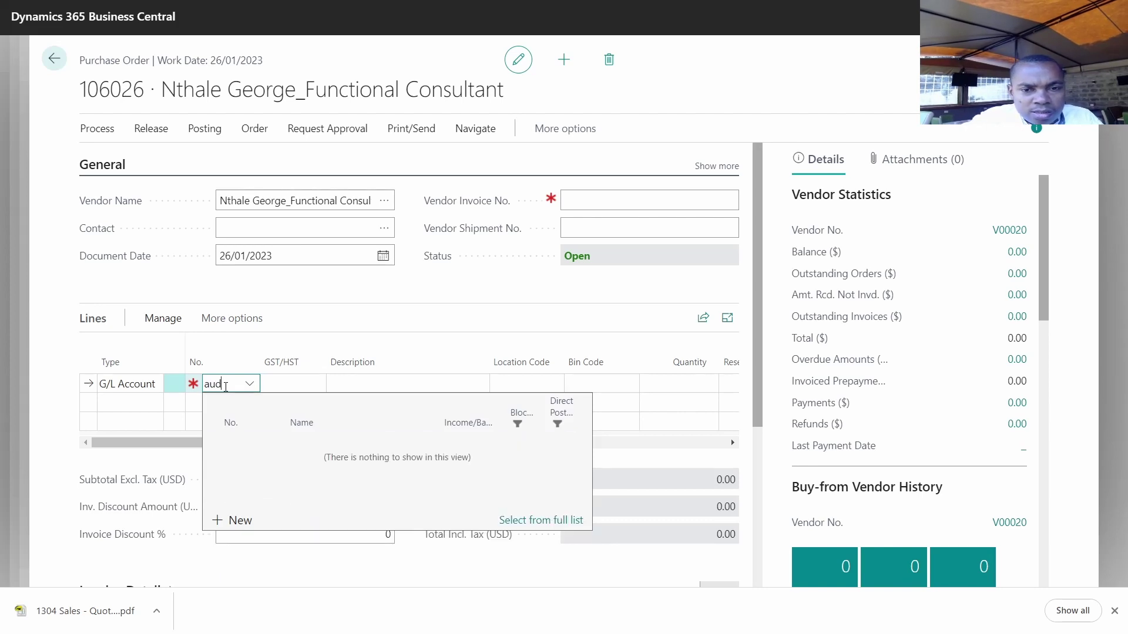
pyautogui.press('BackSpace')
pyautogui.press('BackSpace')
pyautogui.press('BackSpace')
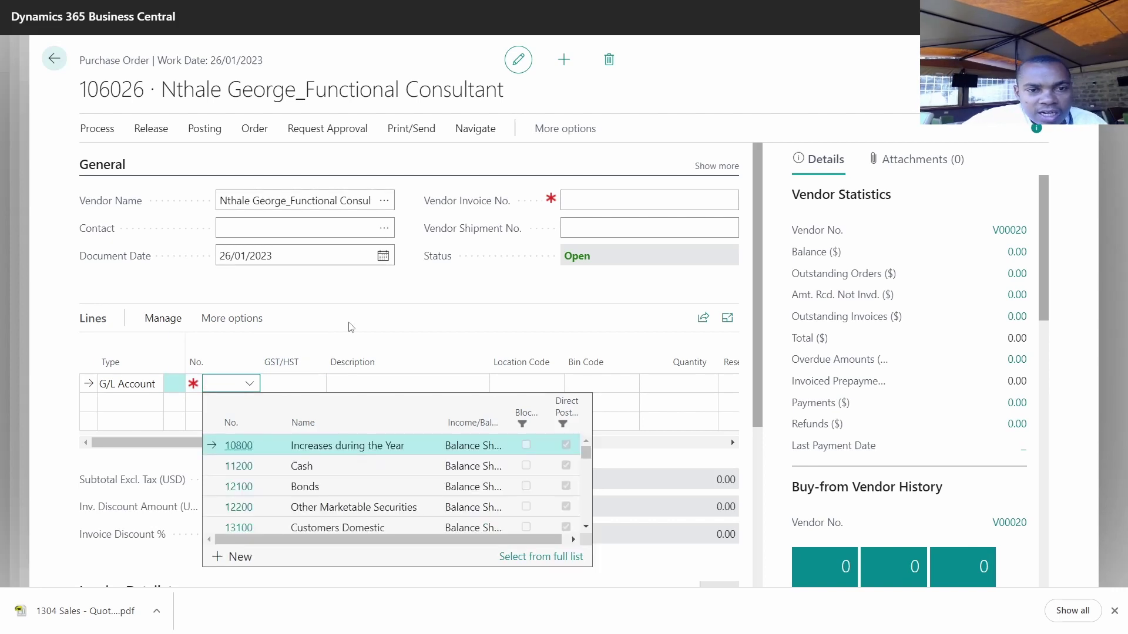
pyautogui.click(369, 282)
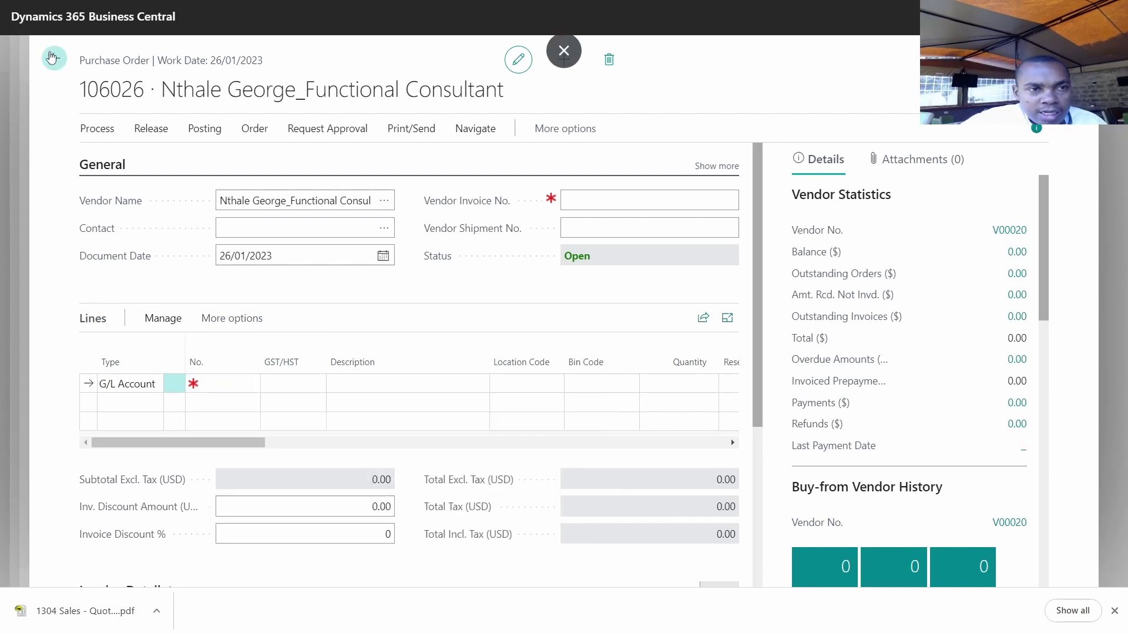
pyautogui.click(51, 60)
pyautogui.click(50, 60)
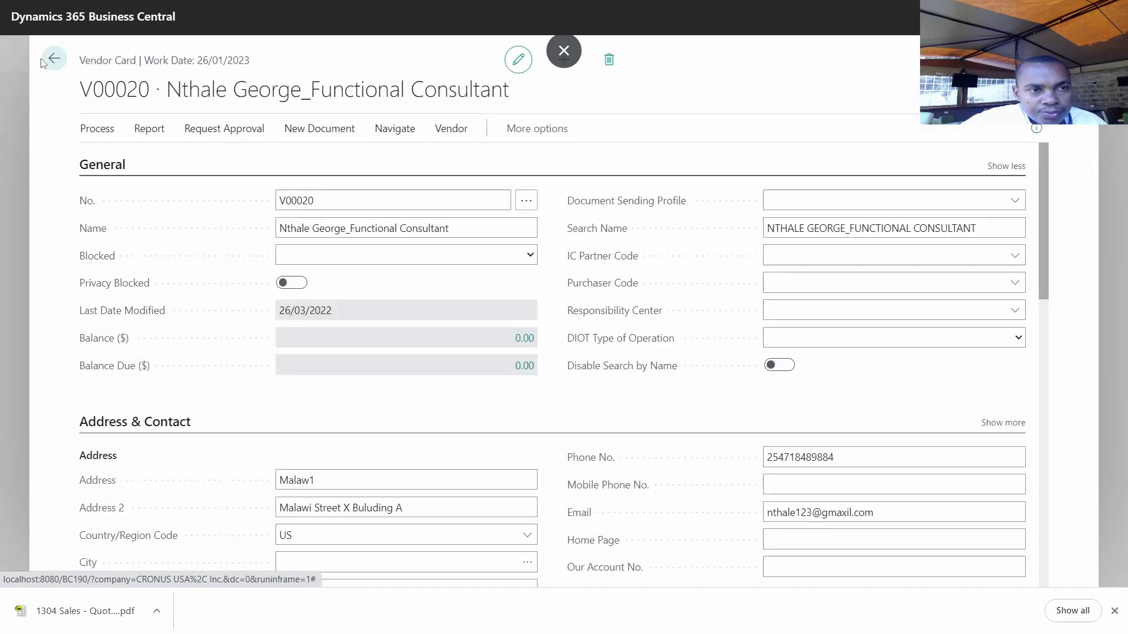
pyautogui.click(55, 59)
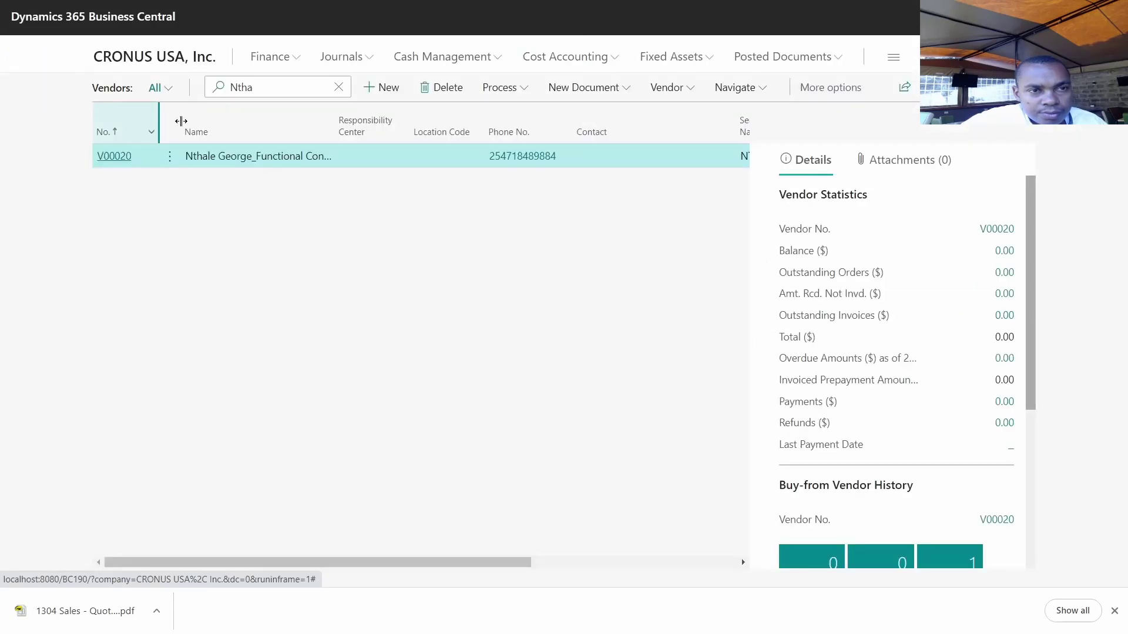
pyautogui.click(340, 87)
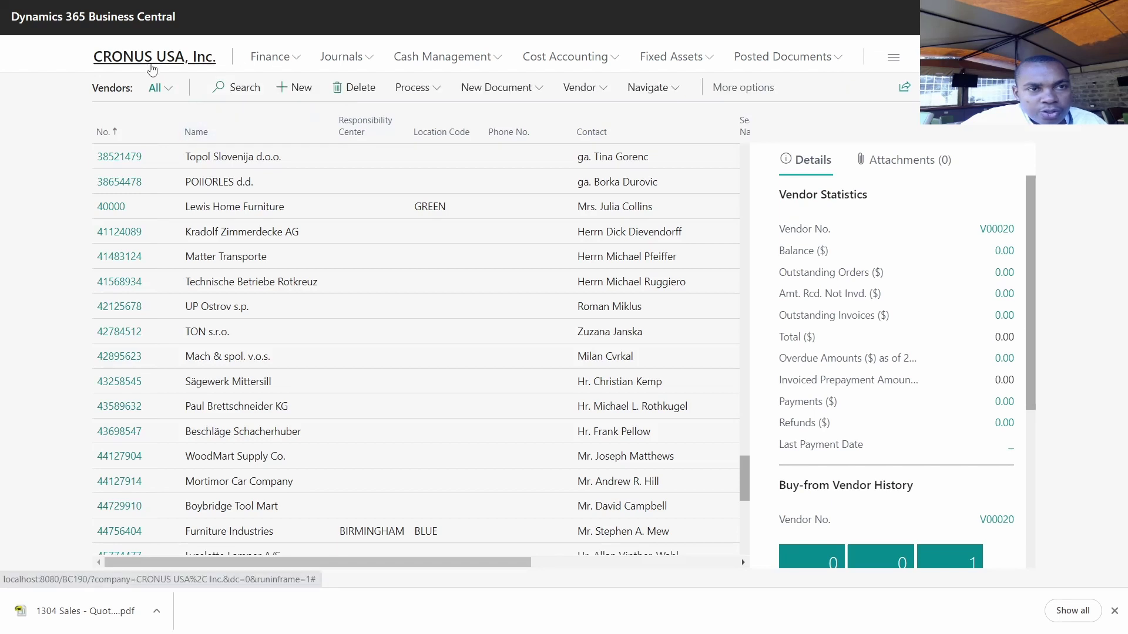
pyautogui.click(147, 59)
pyautogui.click(75, 87)
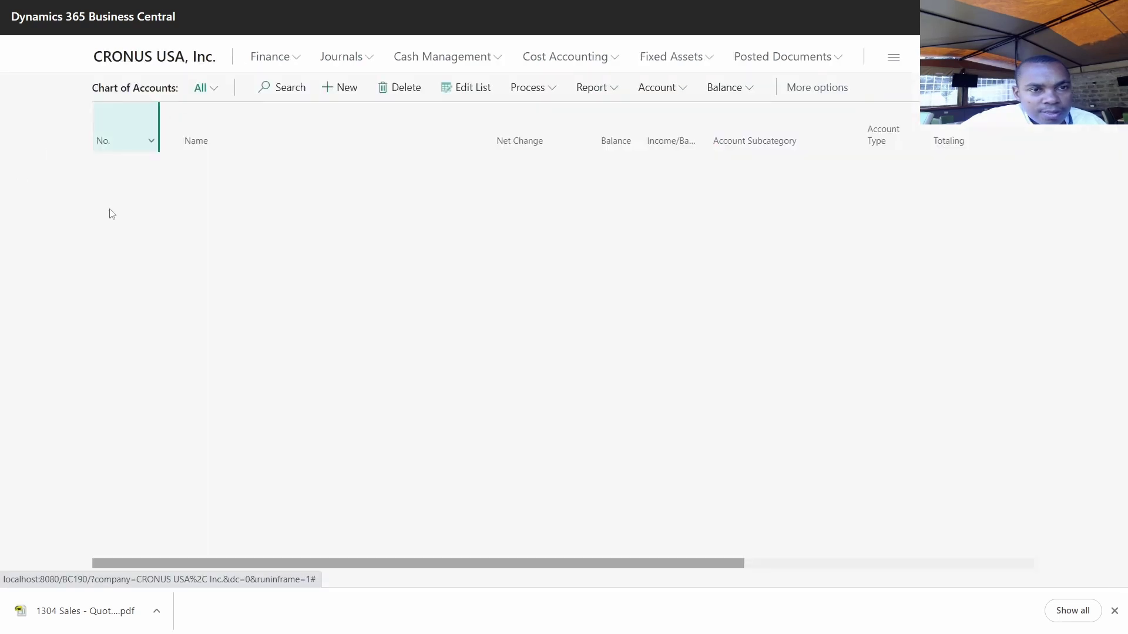
pyautogui.scroll(-10, 343, 312)
pyautogui.scroll(-20, 343, 312)
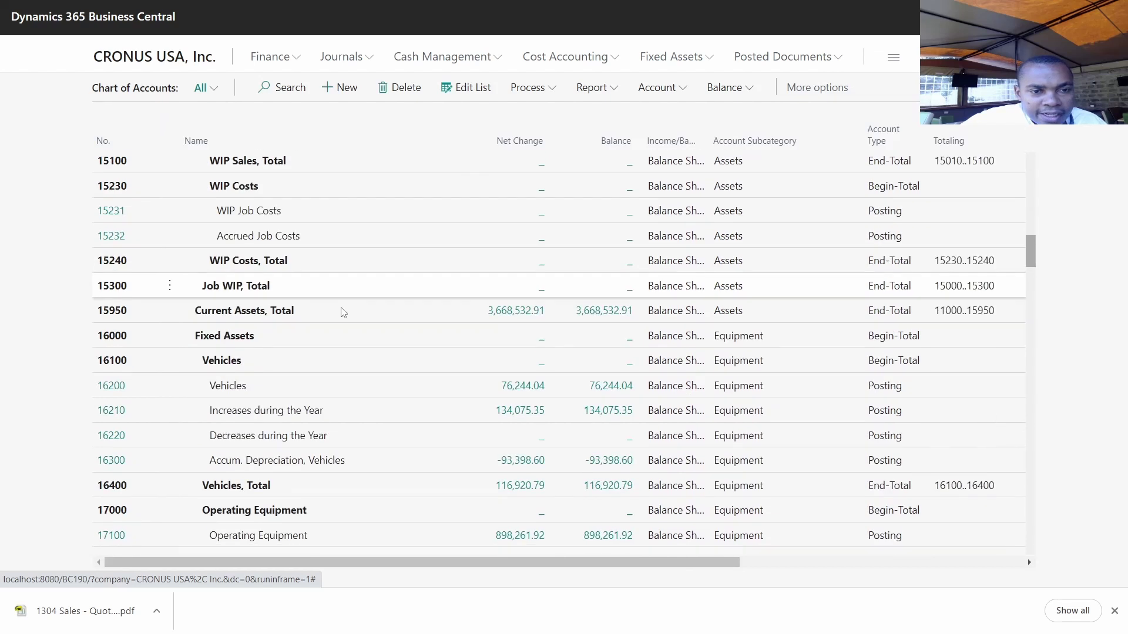
pyautogui.scroll(-20, 323, 295)
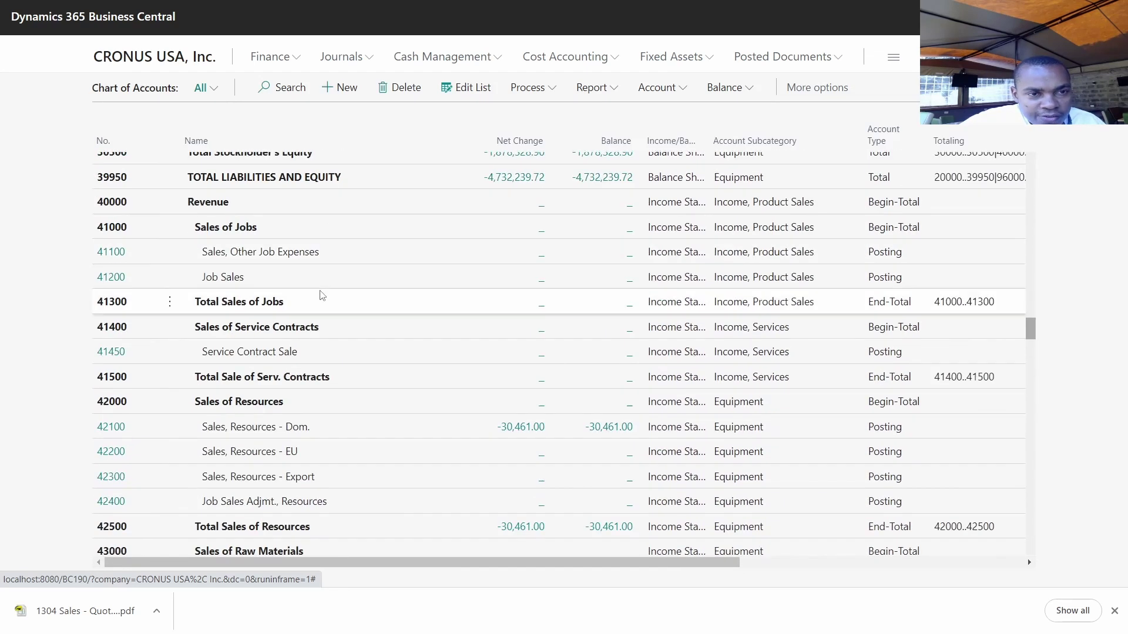
pyautogui.scroll(-20, 314, 291)
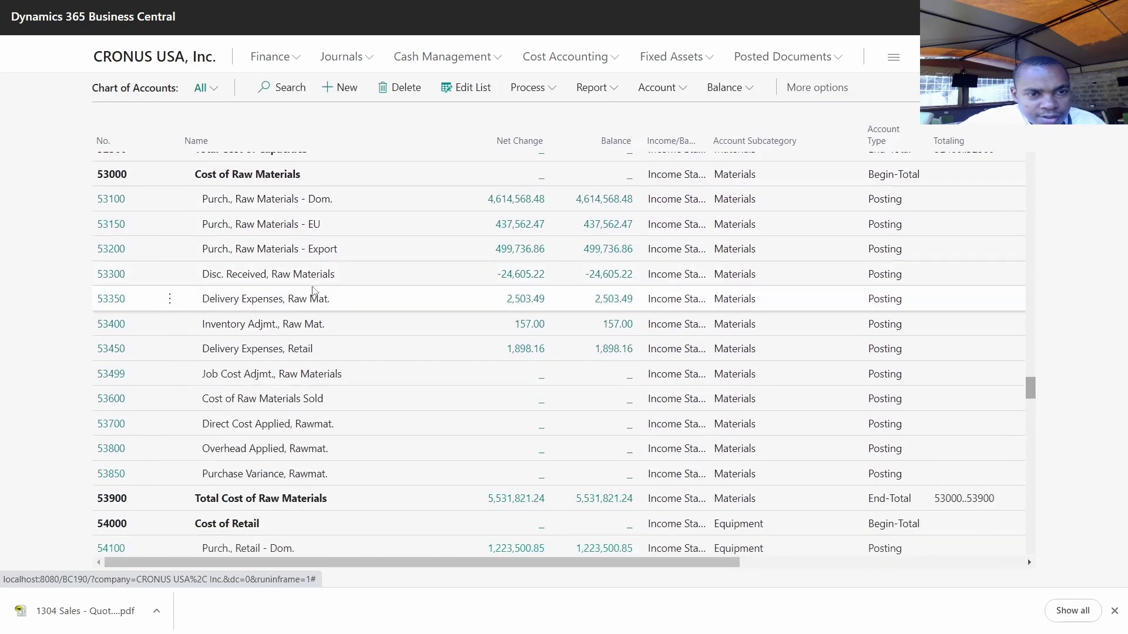
pyautogui.scroll(-10, 314, 292)
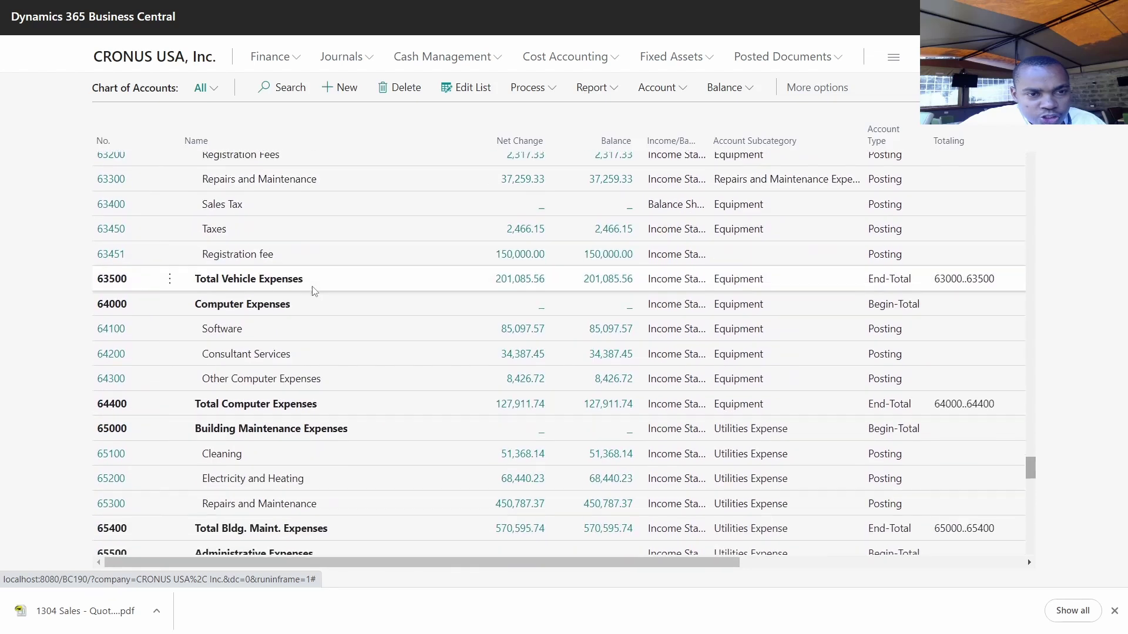
pyautogui.scroll(3, 297, 292)
pyautogui.scroll(-5, 299, 297)
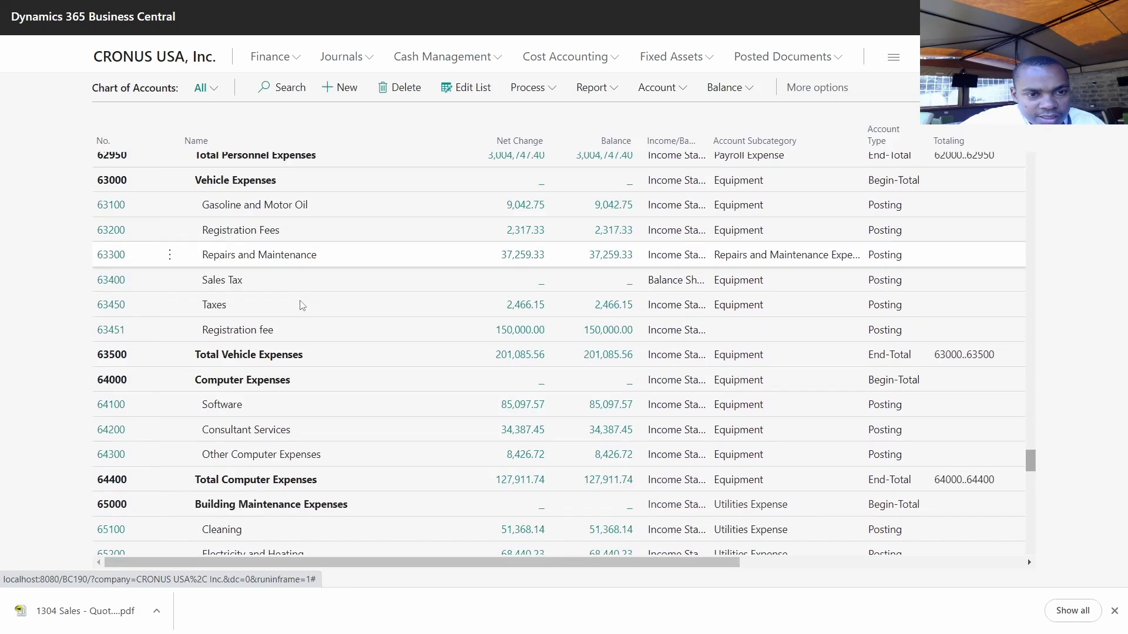
pyautogui.scroll(-4, 301, 304)
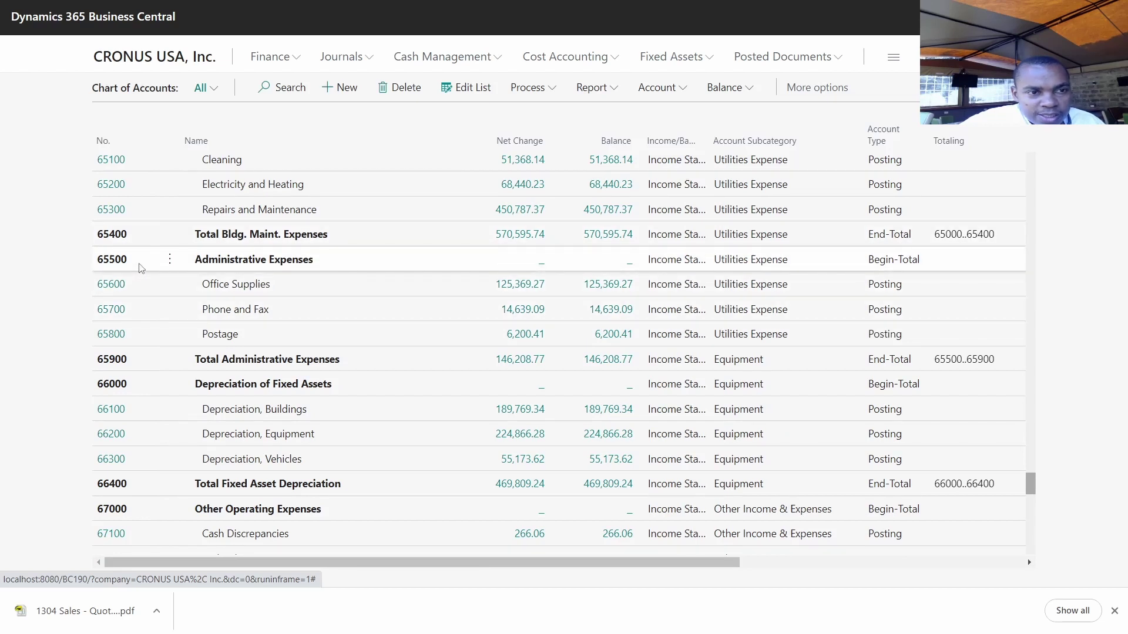
pyautogui.moveTo(134, 343); pyautogui.dragTo(102, 334)
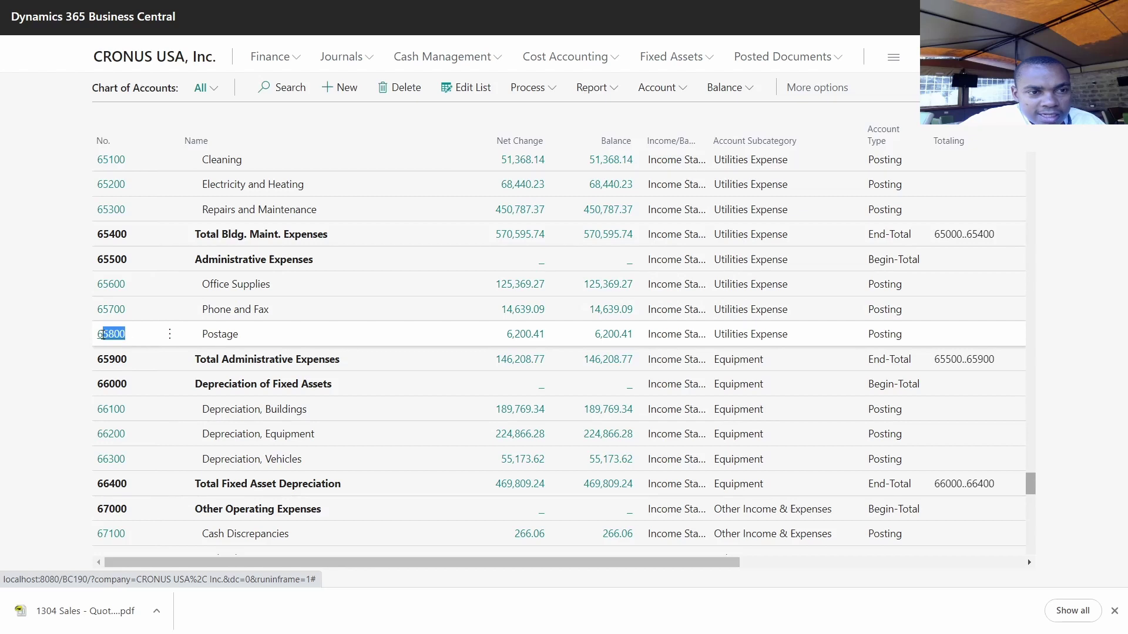
pyautogui.click(100, 334)
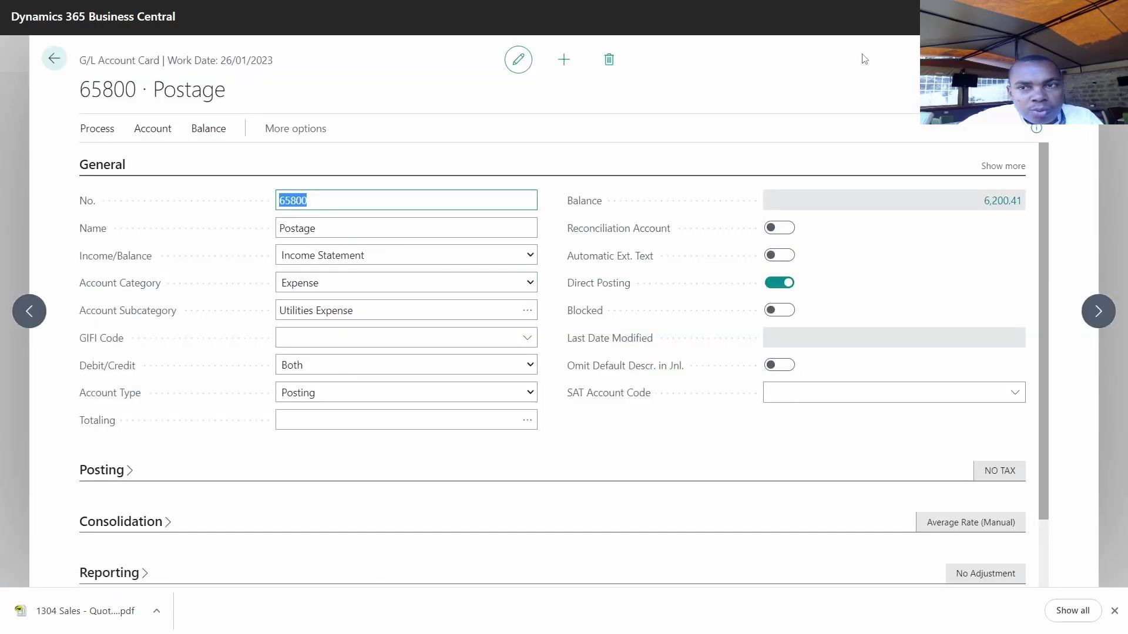
pyautogui.click(564, 57)
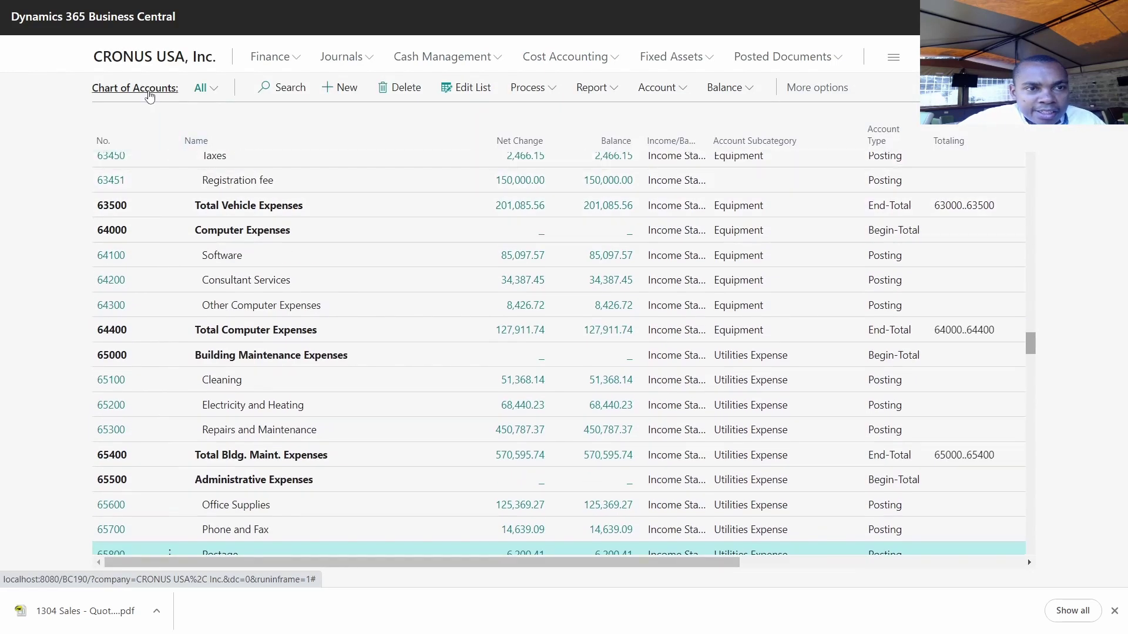
# Create a new G/L account numbered 65801 named Audit Services
pyautogui.click(334, 88)
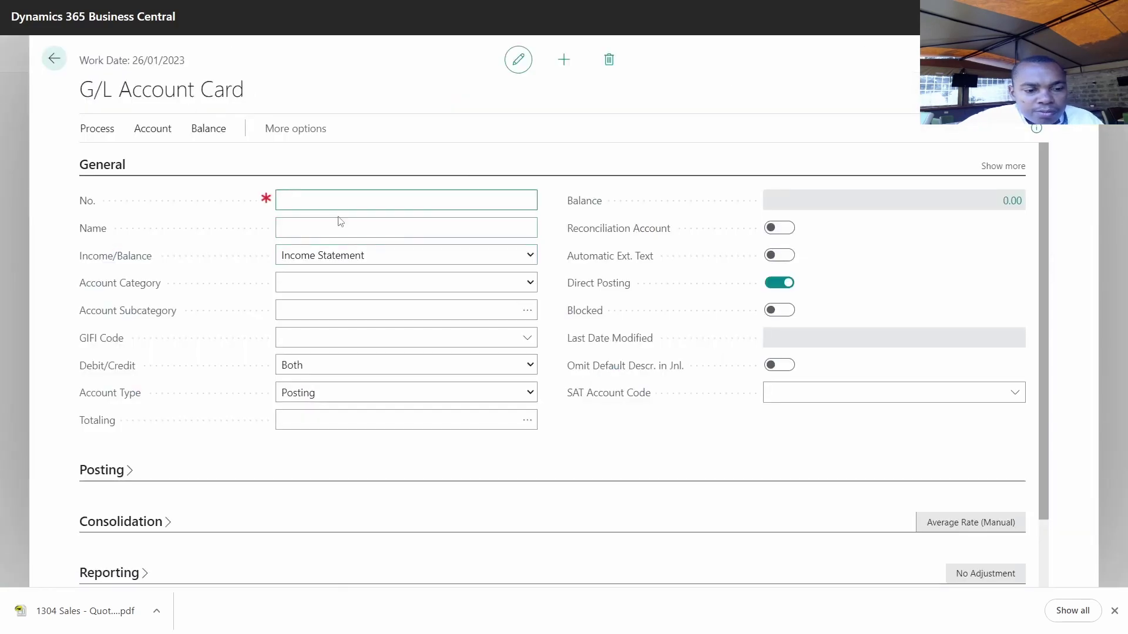
pyautogui.write('65800')
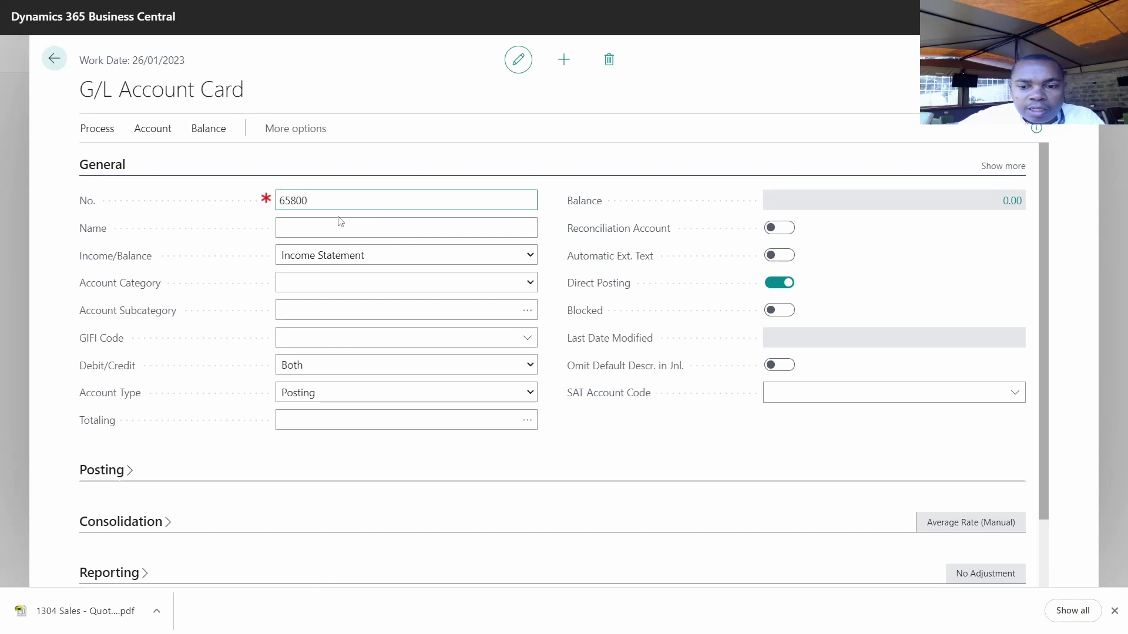
pyautogui.press('BackSpace')
pyautogui.write('1')
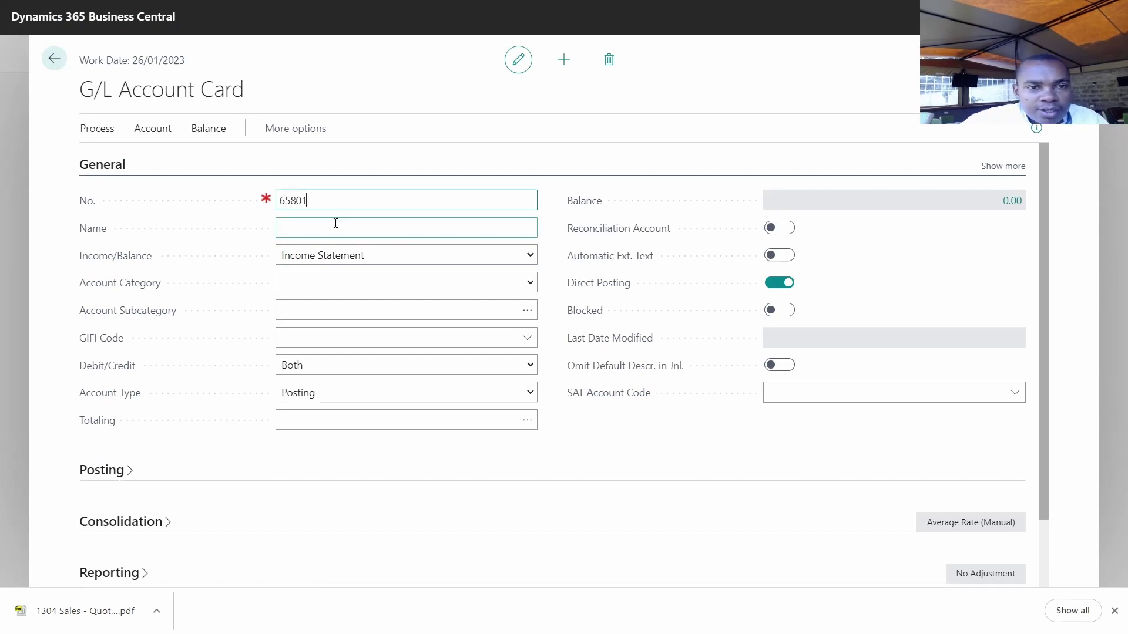
pyautogui.click(308, 232)
pyautogui.write('Audit')
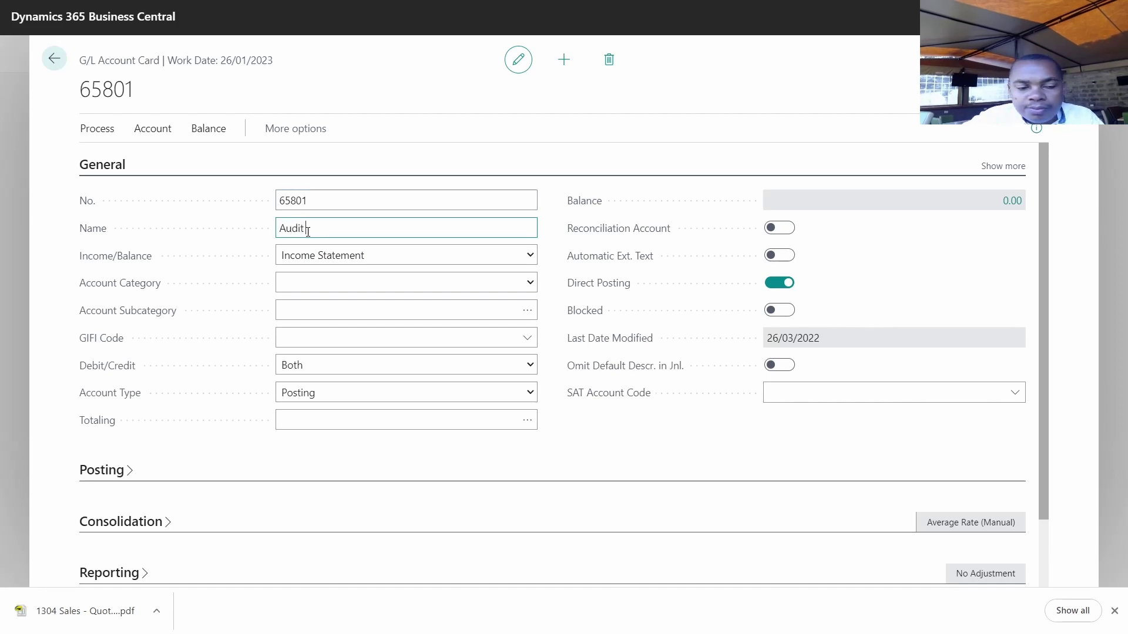
pyautogui.write(' Services')
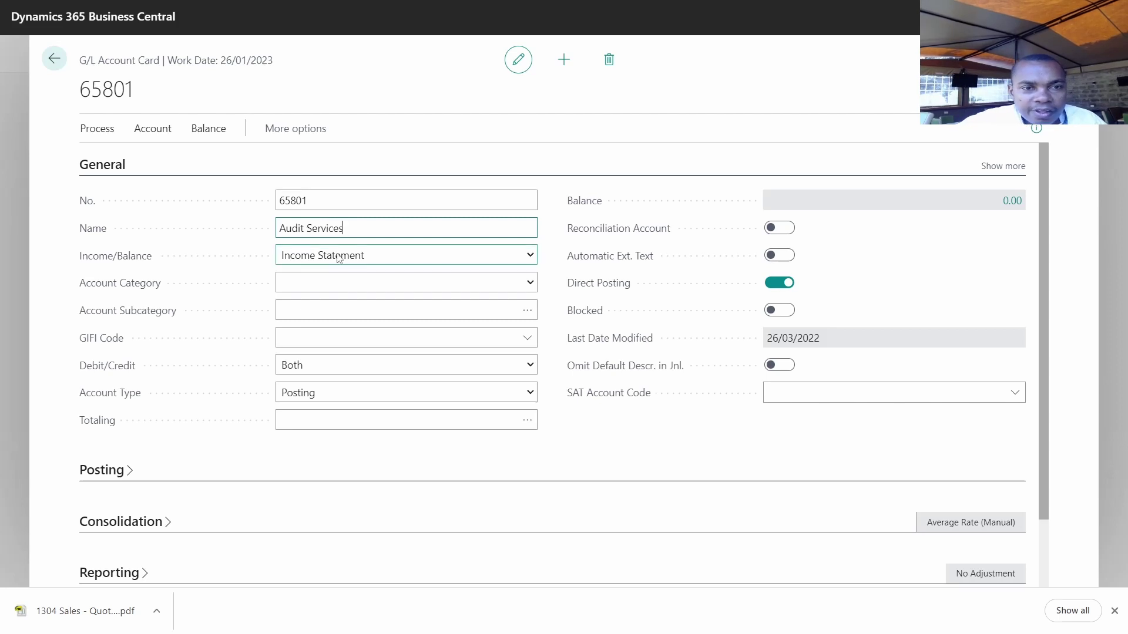
pyautogui.click(372, 258)
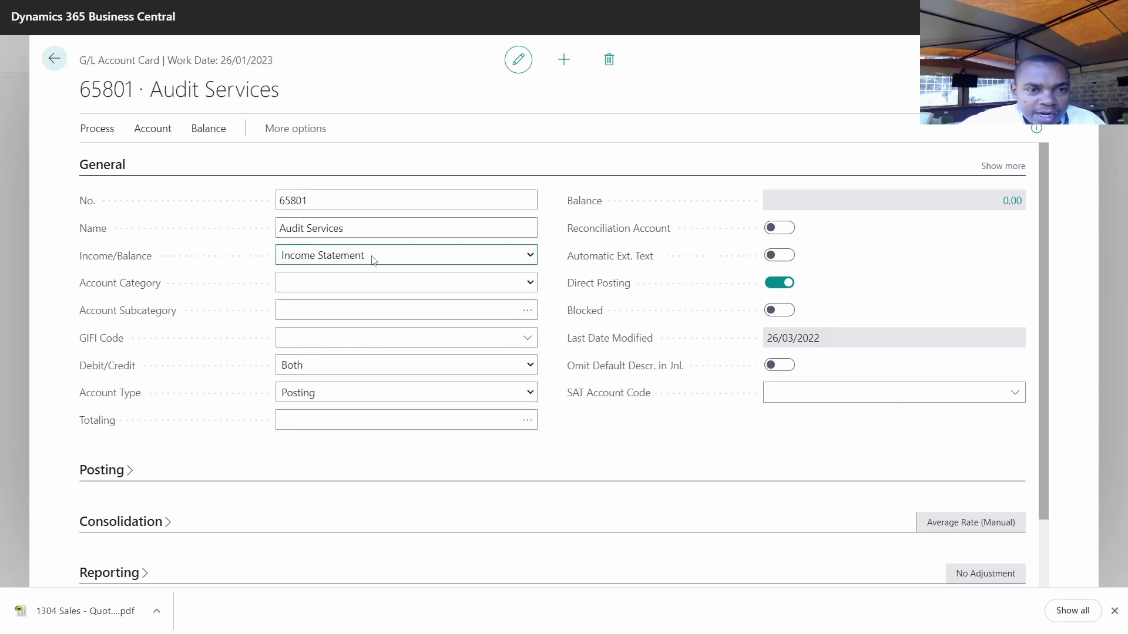
# Set the account category to Expense, keep type Posting, and return to the home page
pyautogui.click(338, 283)
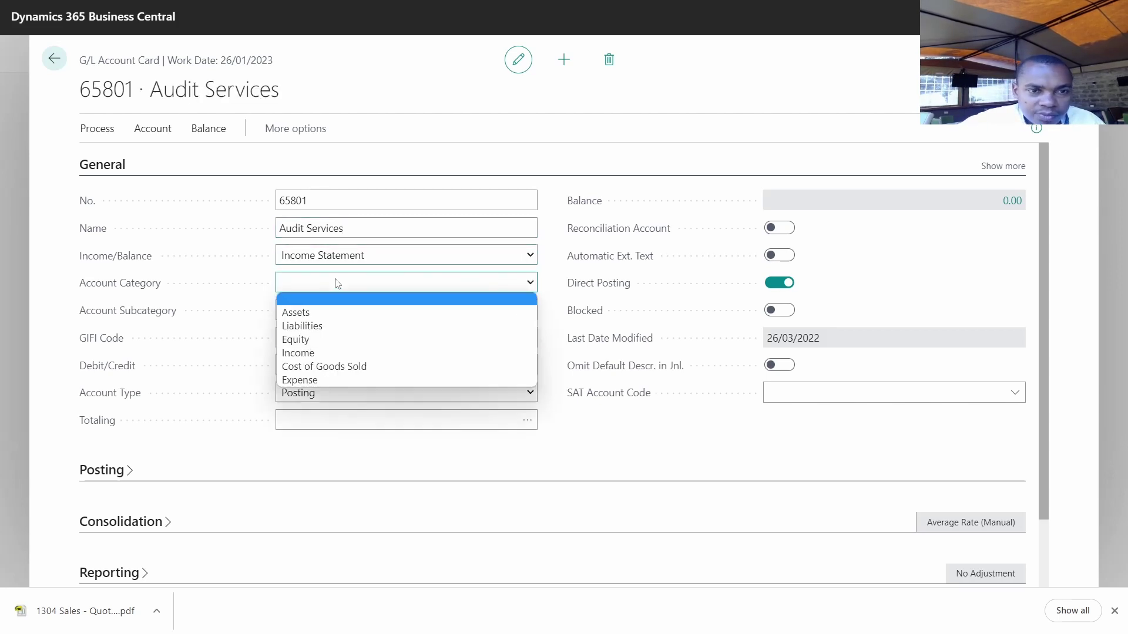
pyautogui.click(352, 378)
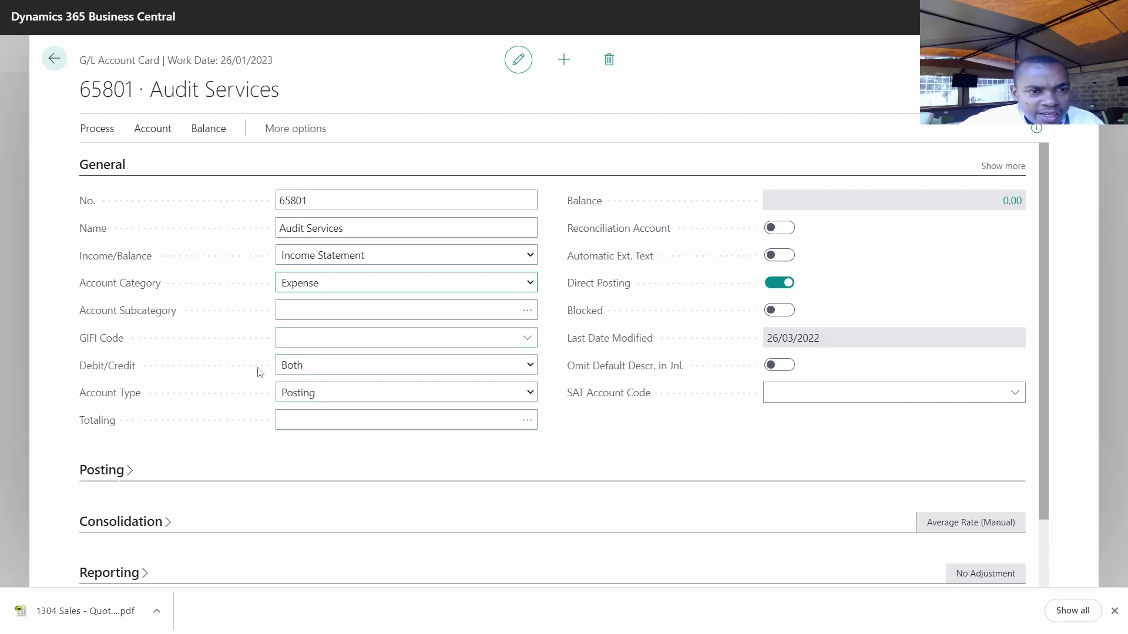
pyautogui.click(330, 394)
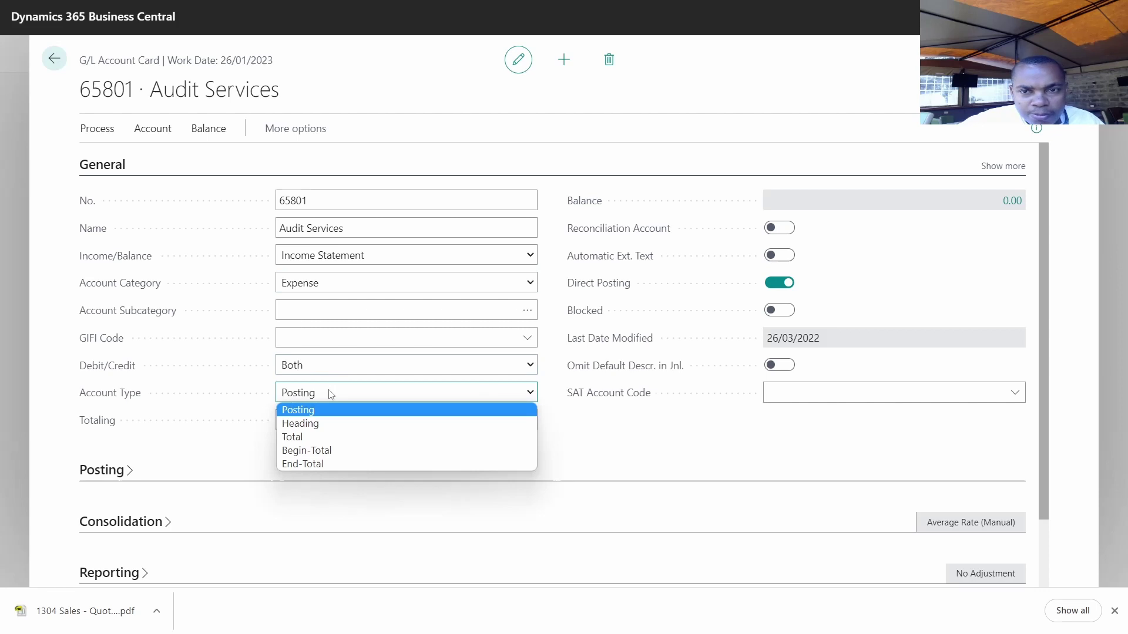
pyautogui.click(330, 395)
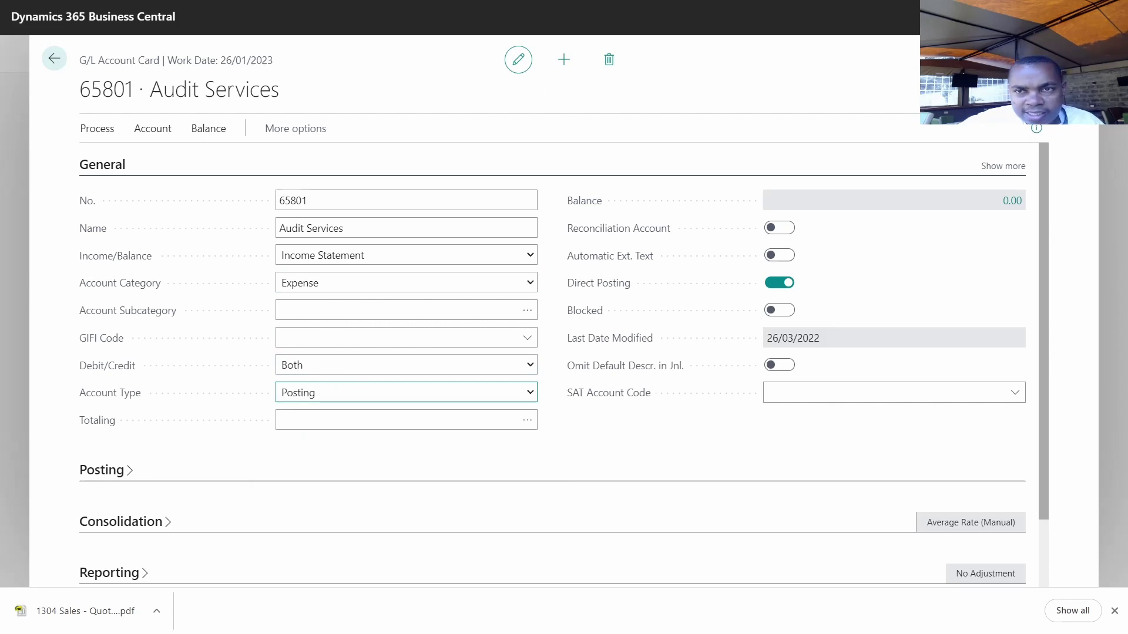
pyautogui.click(56, 59)
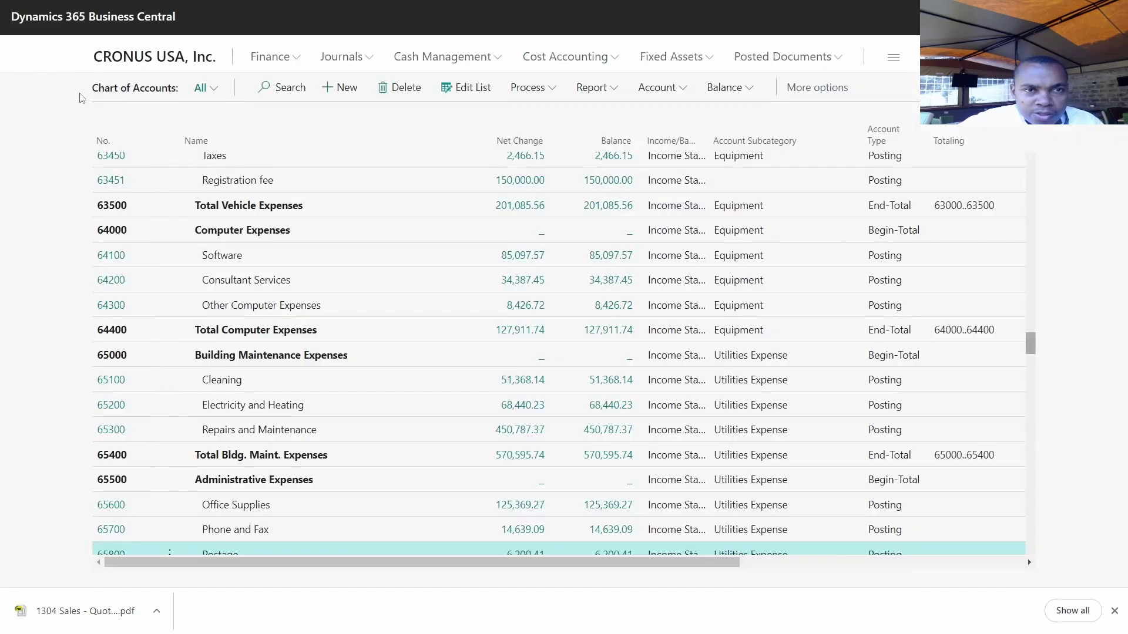
pyautogui.click(176, 63)
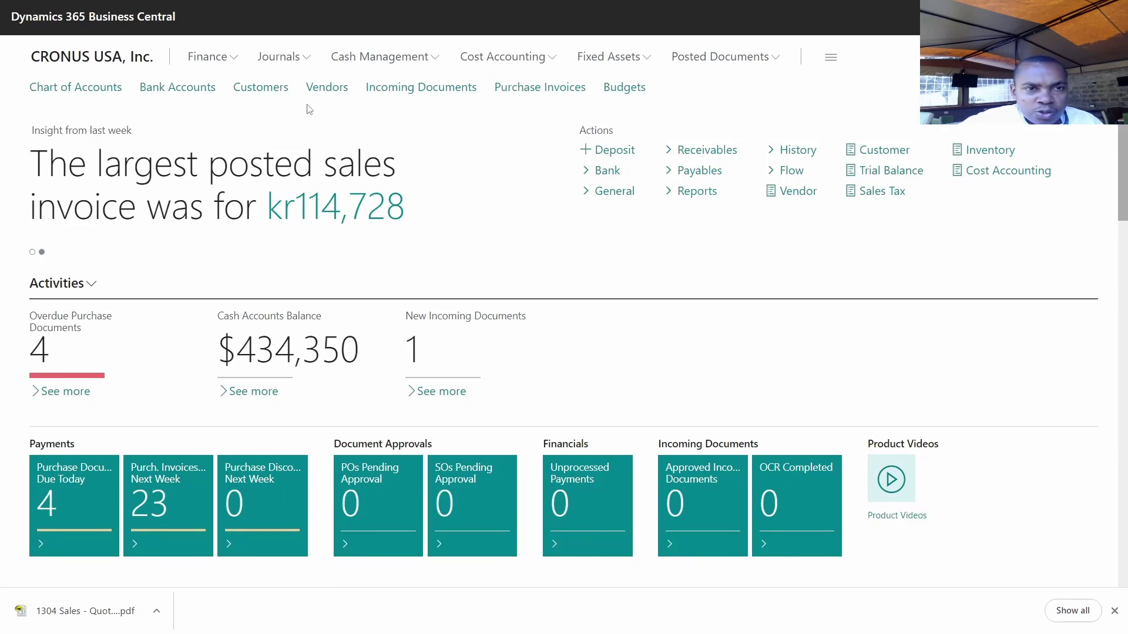
# Find the consultant vendor again and reopen their open purchase order at the line's account field
pyautogui.click(327, 88)
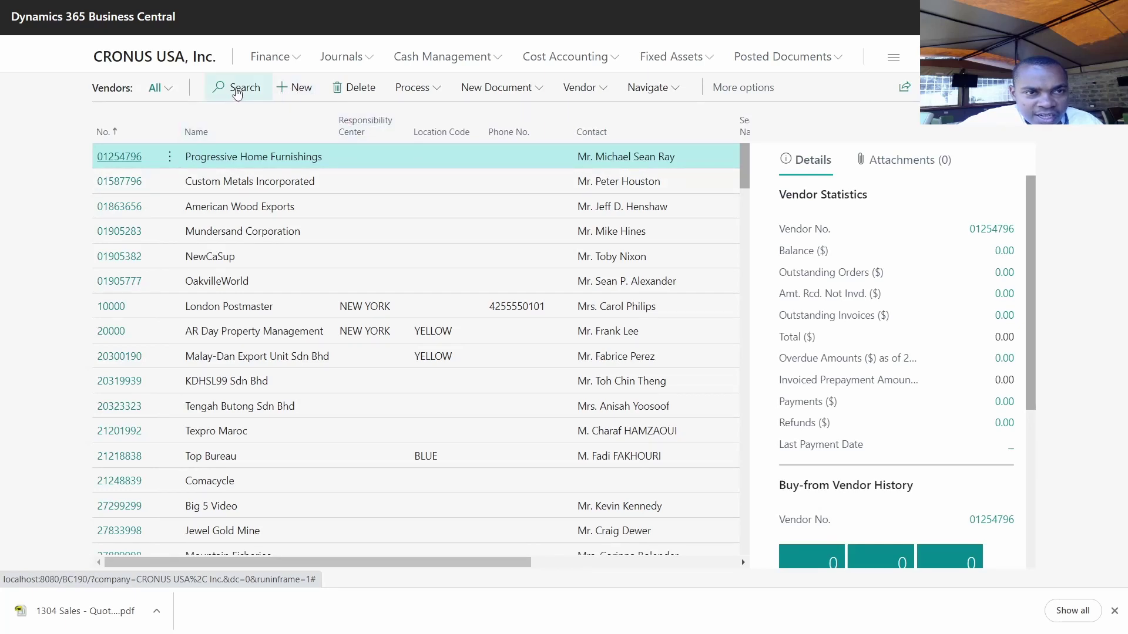
pyautogui.click(237, 90)
pyautogui.write('nthale')
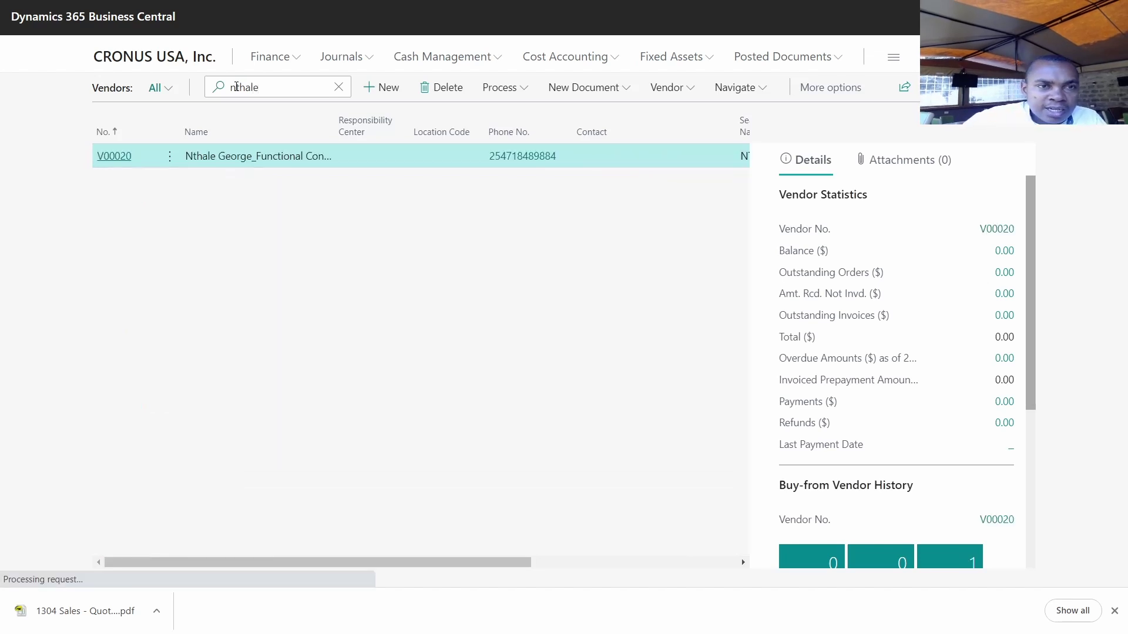
pyautogui.click(109, 156)
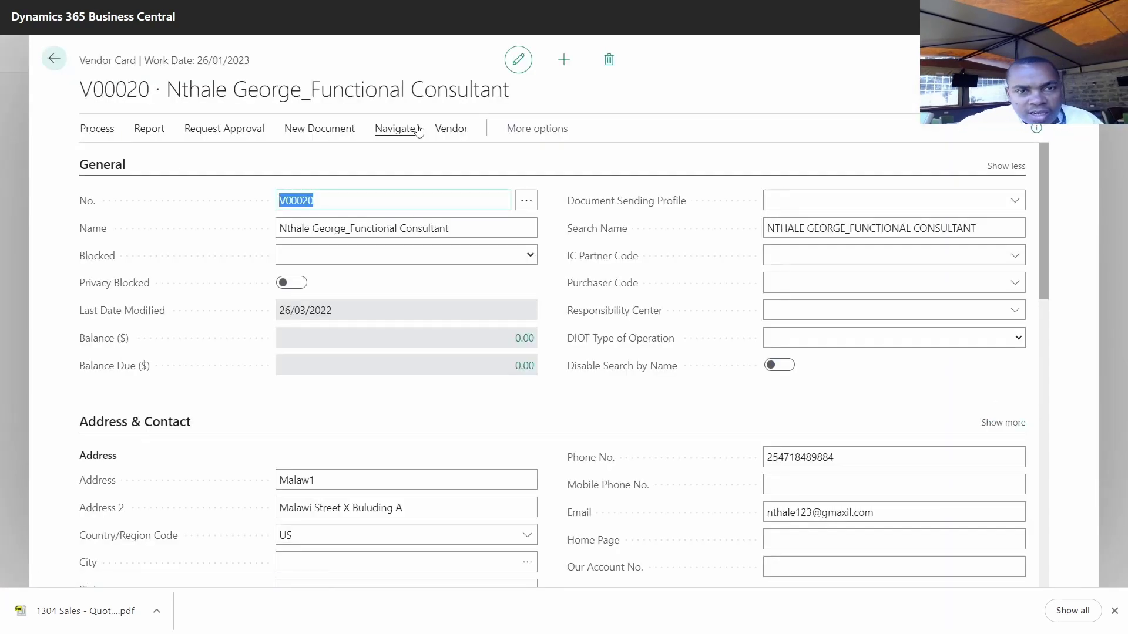
pyautogui.click(393, 131)
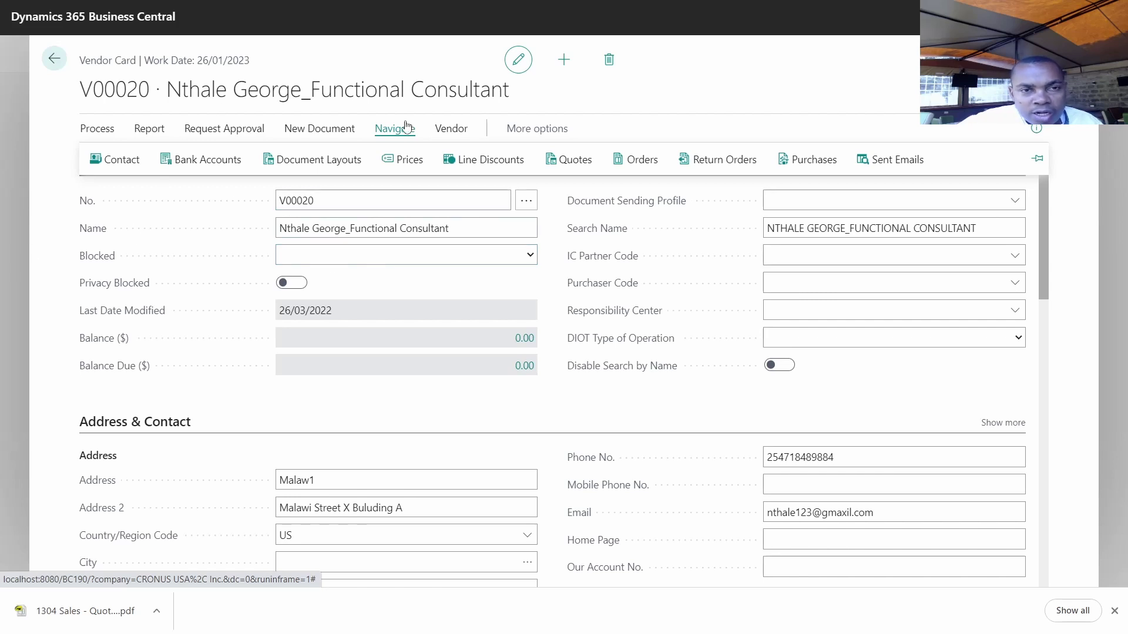
pyautogui.click(637, 160)
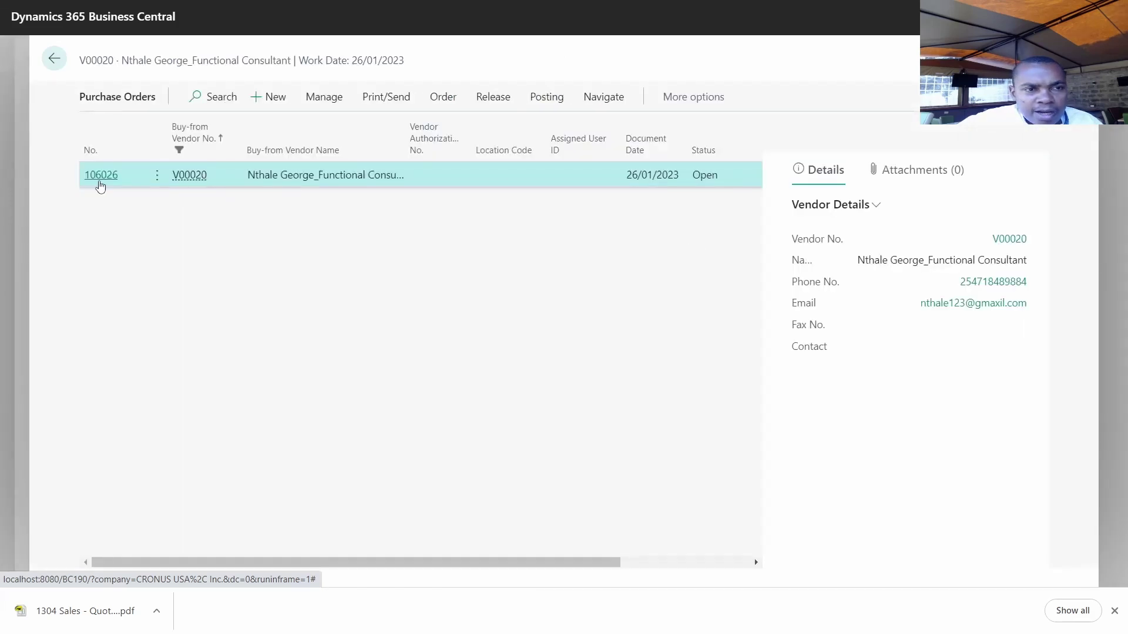
pyautogui.click(102, 176)
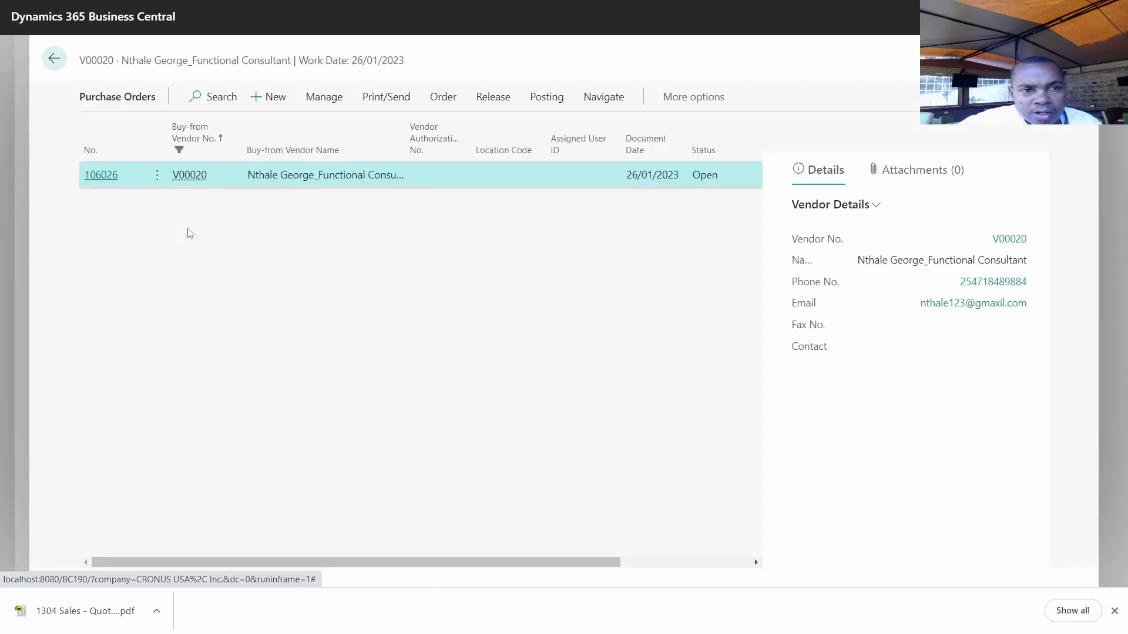
pyautogui.click(236, 384)
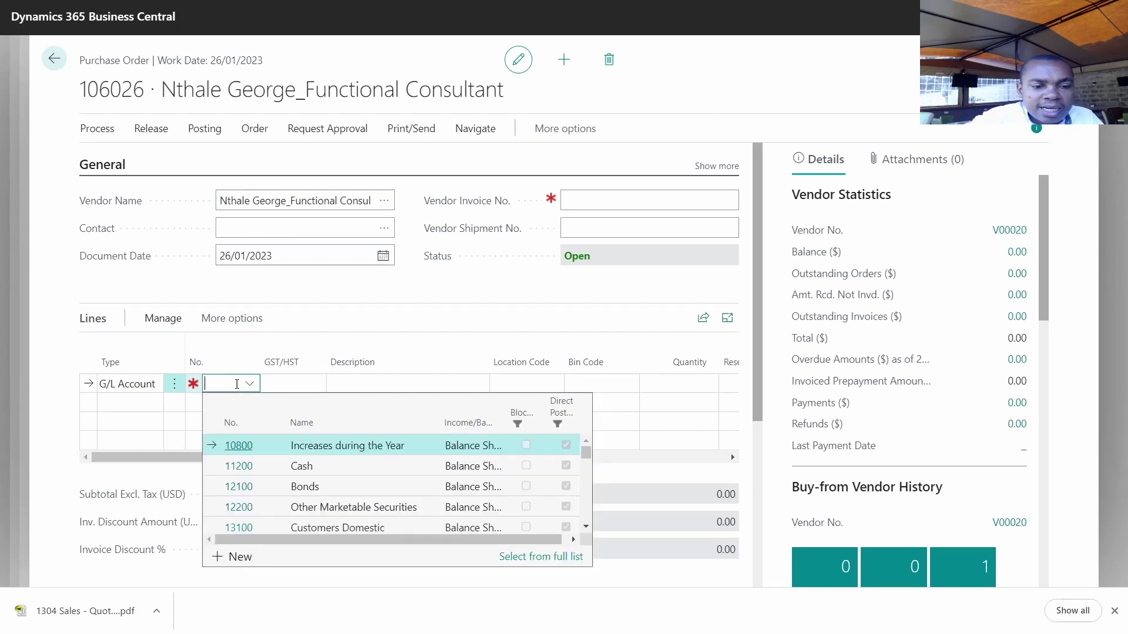
# Set the line account to 65801 Audit Services and append 'for the yesrar 2022' to its description
pyautogui.write('aud')
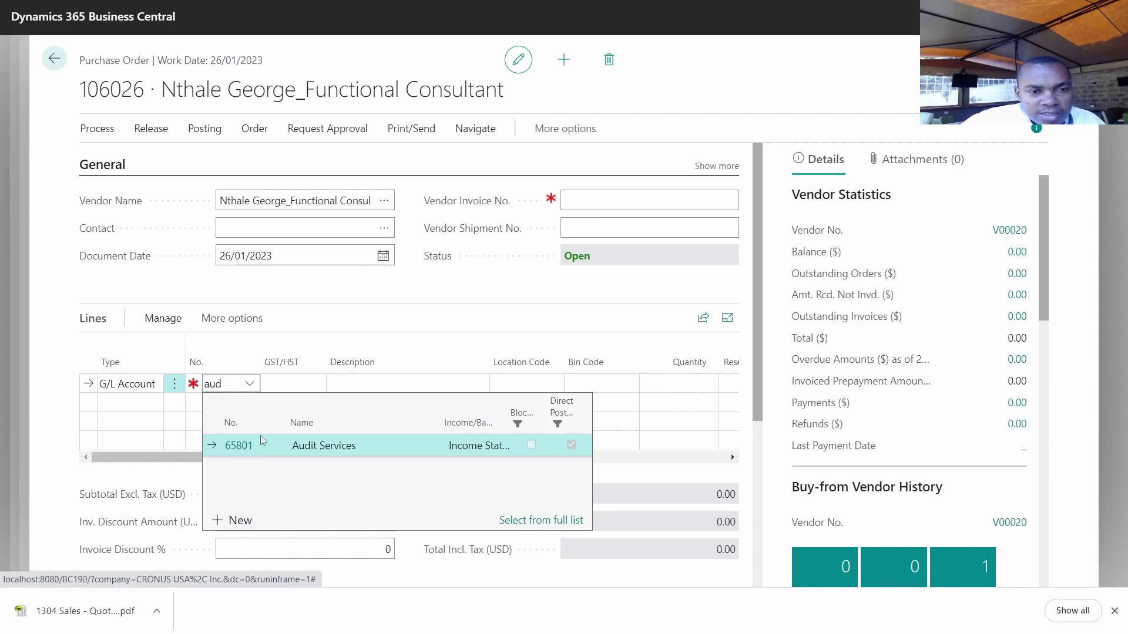
pyautogui.click(238, 446)
pyautogui.click(292, 385)
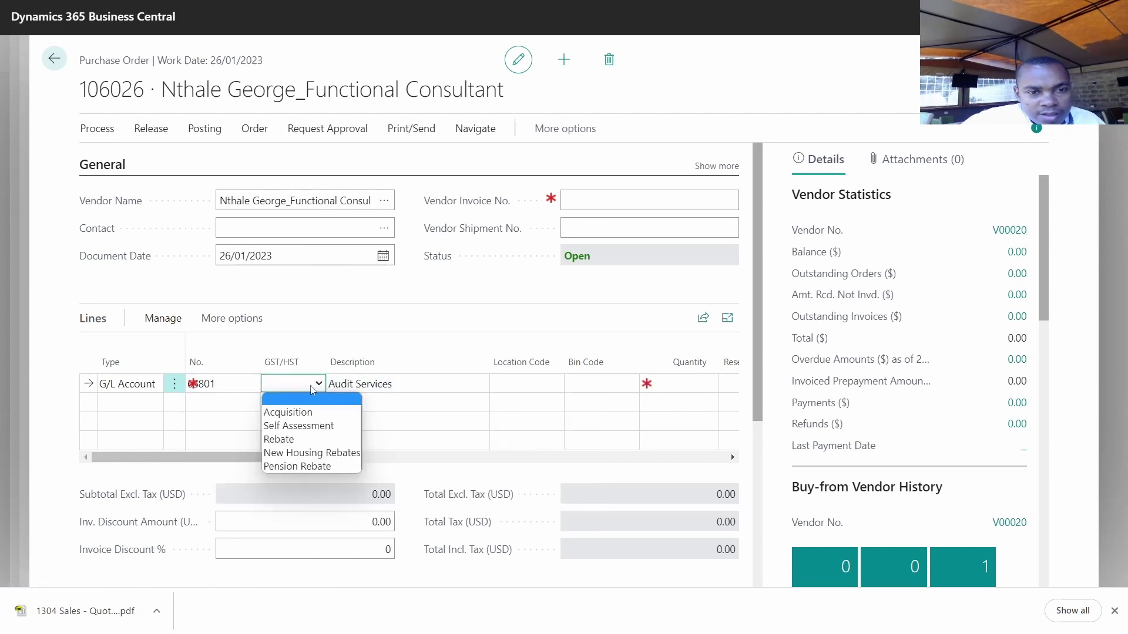
pyautogui.press('Tab')
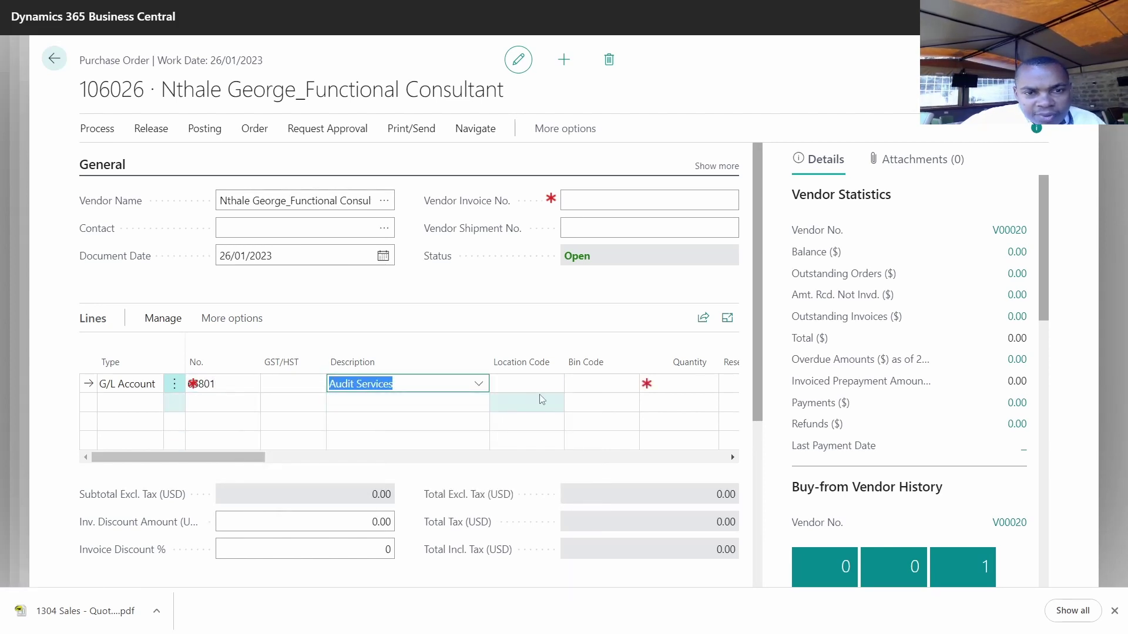
pyautogui.click(414, 385)
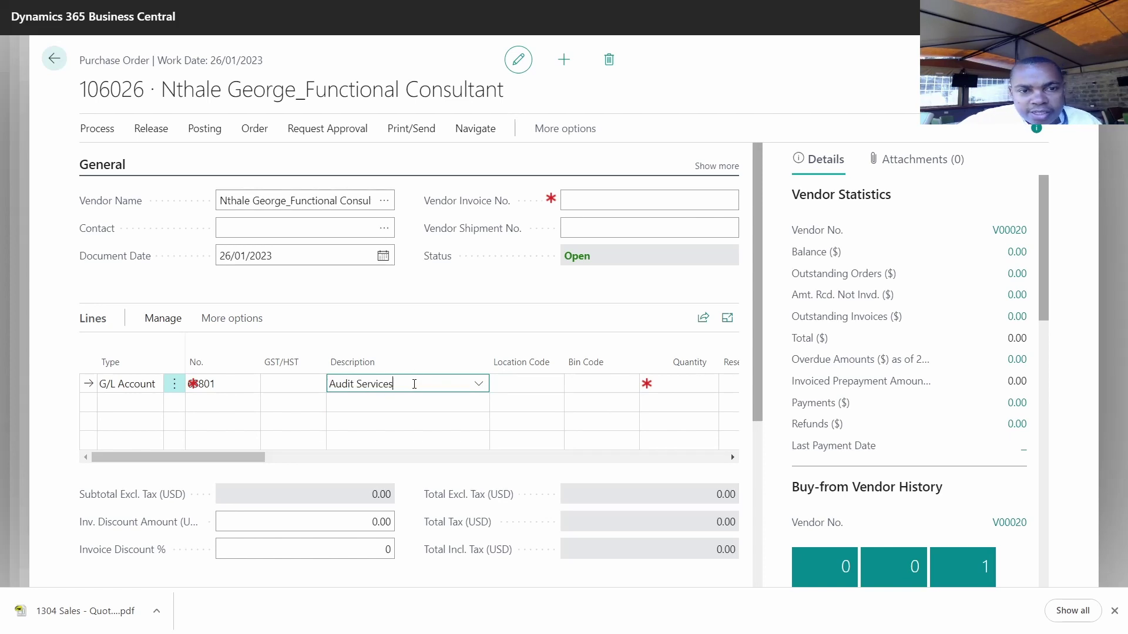
pyautogui.write('_')
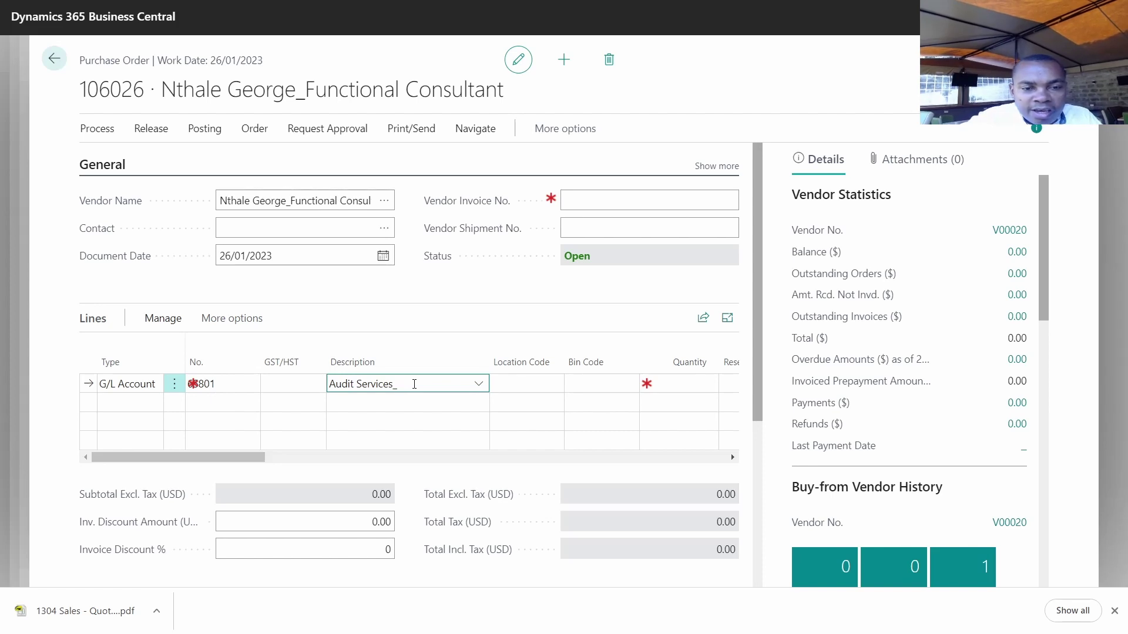
pyautogui.write('fo')
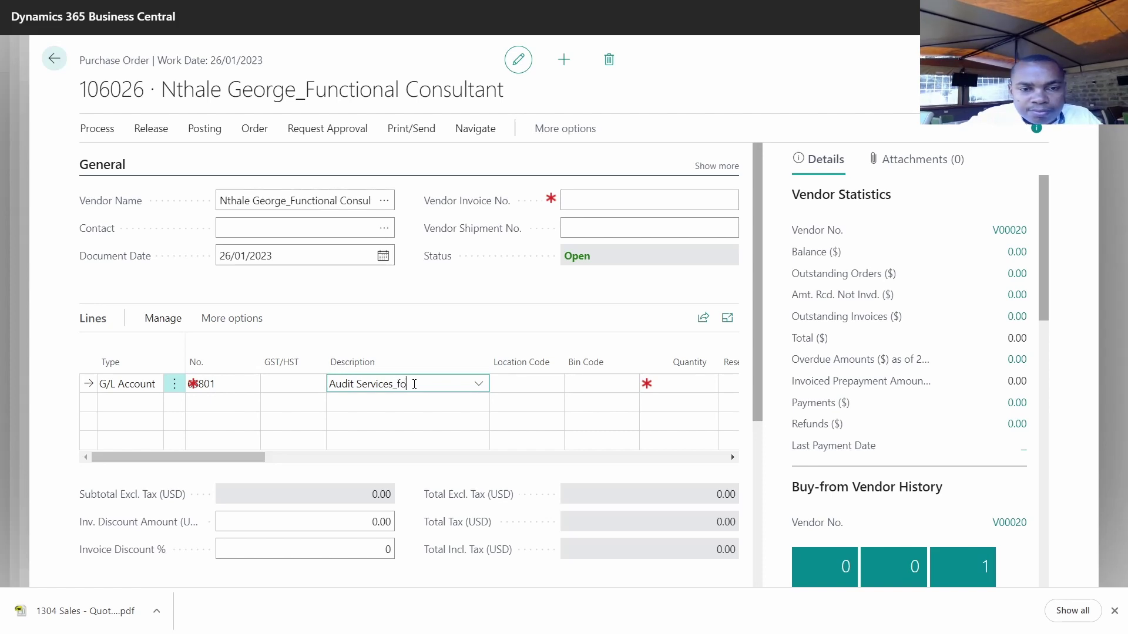
pyautogui.write('r the ye')
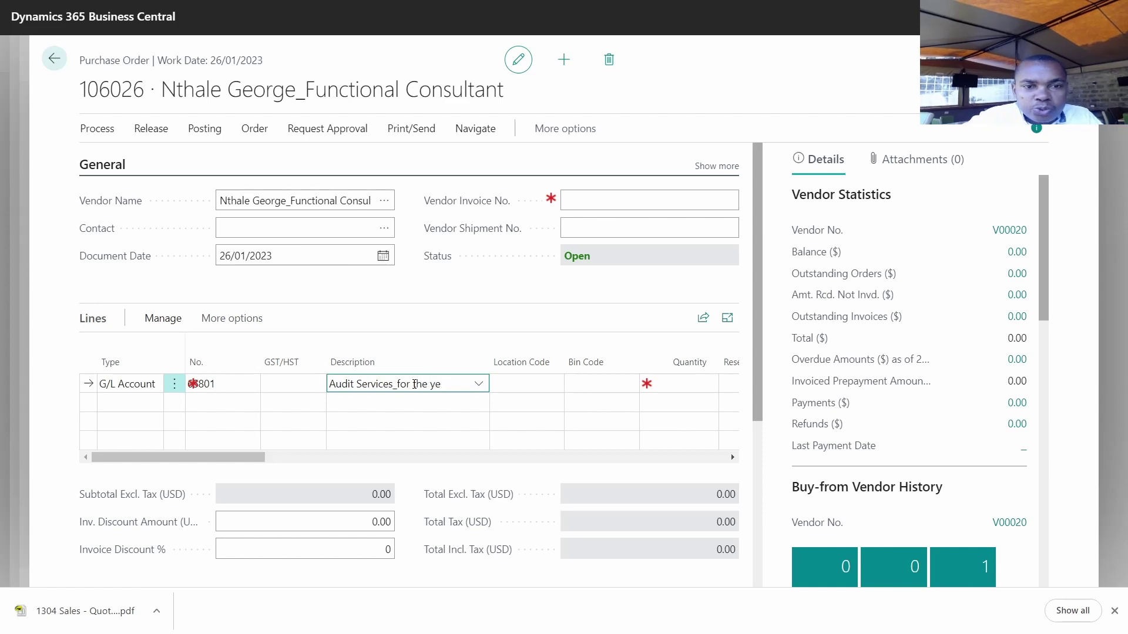
pyautogui.write('srar 2022')
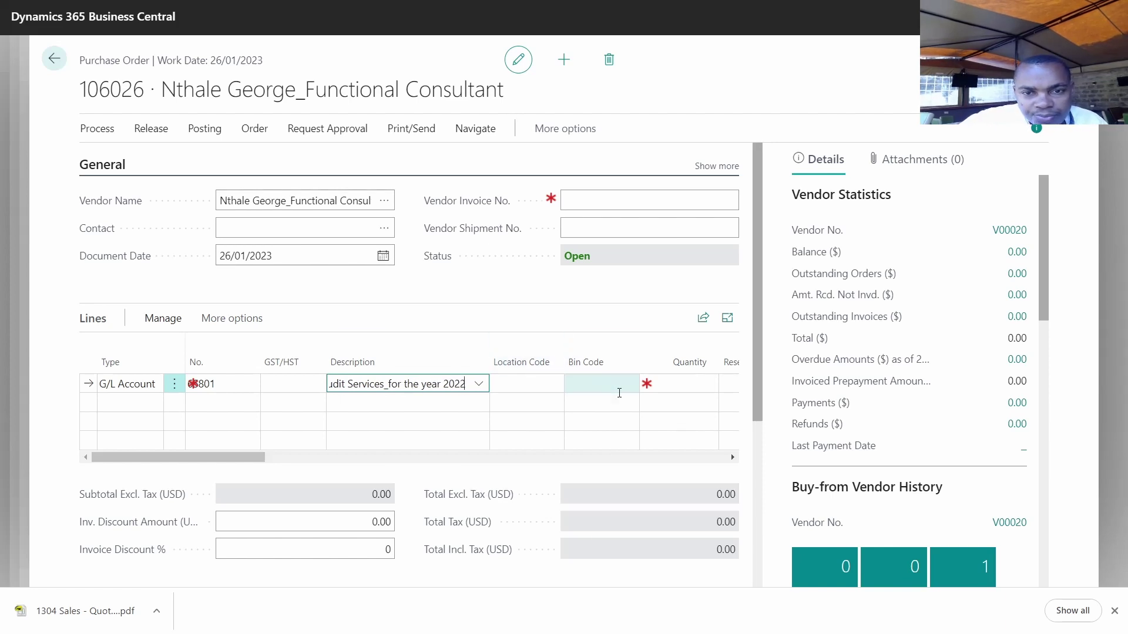
# Enter quantity 1, direct unit cost 10,000 and tax group NONTAXABLE on the line
pyautogui.click(678, 381)
pyautogui.write('1')
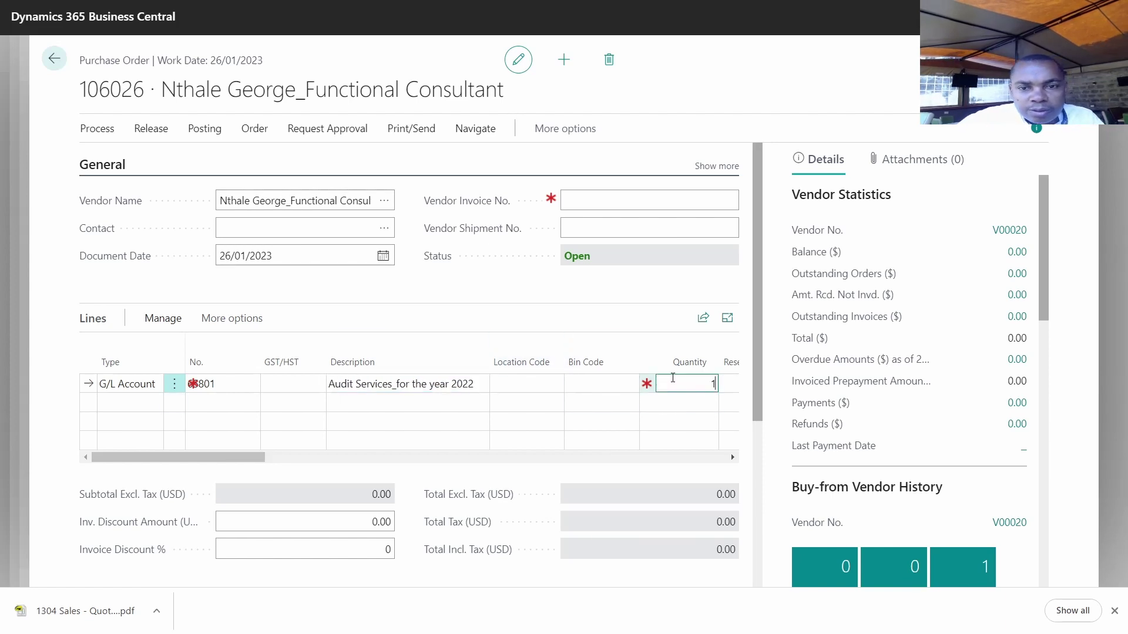
pyautogui.moveTo(215, 464); pyautogui.dragTo(282, 467)
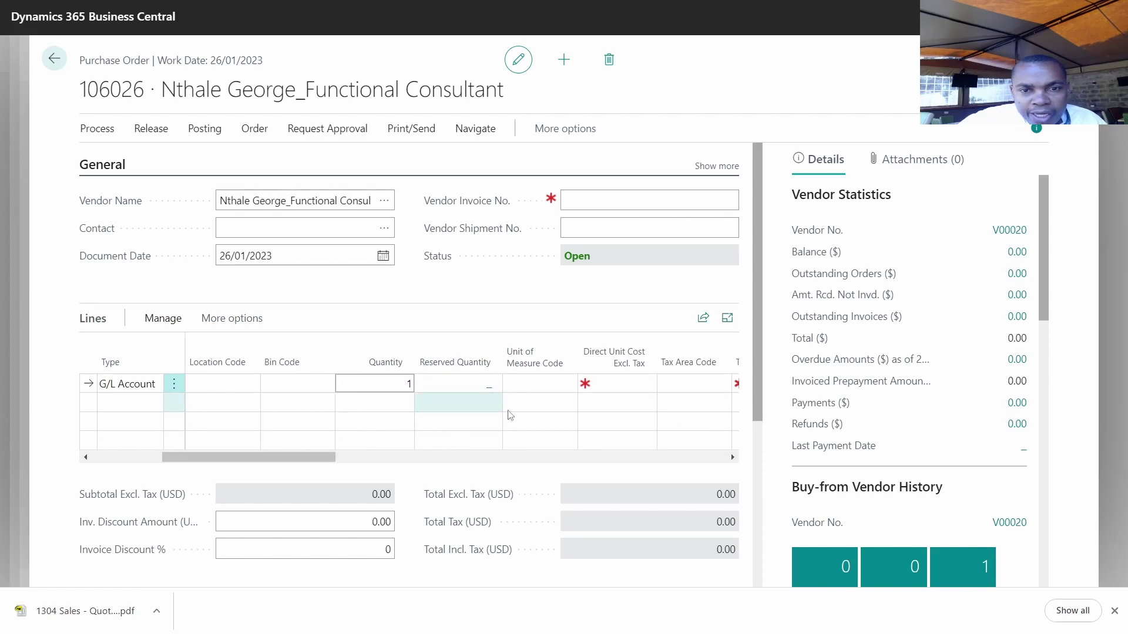
pyautogui.click(610, 383)
pyautogui.write('10,0000')
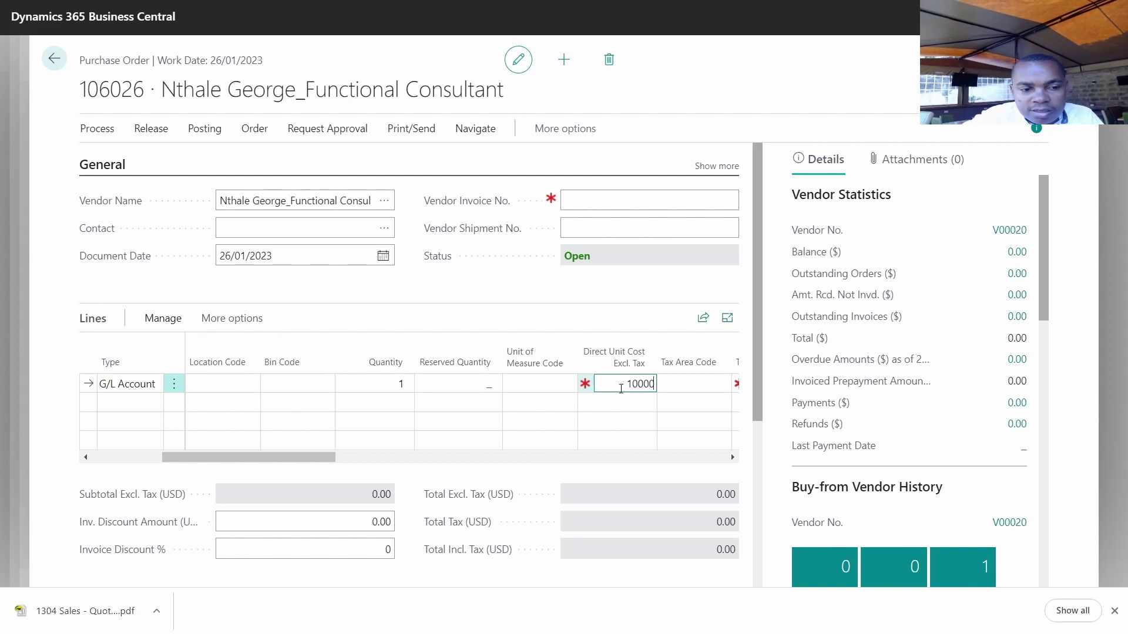
pyautogui.press('Tab')
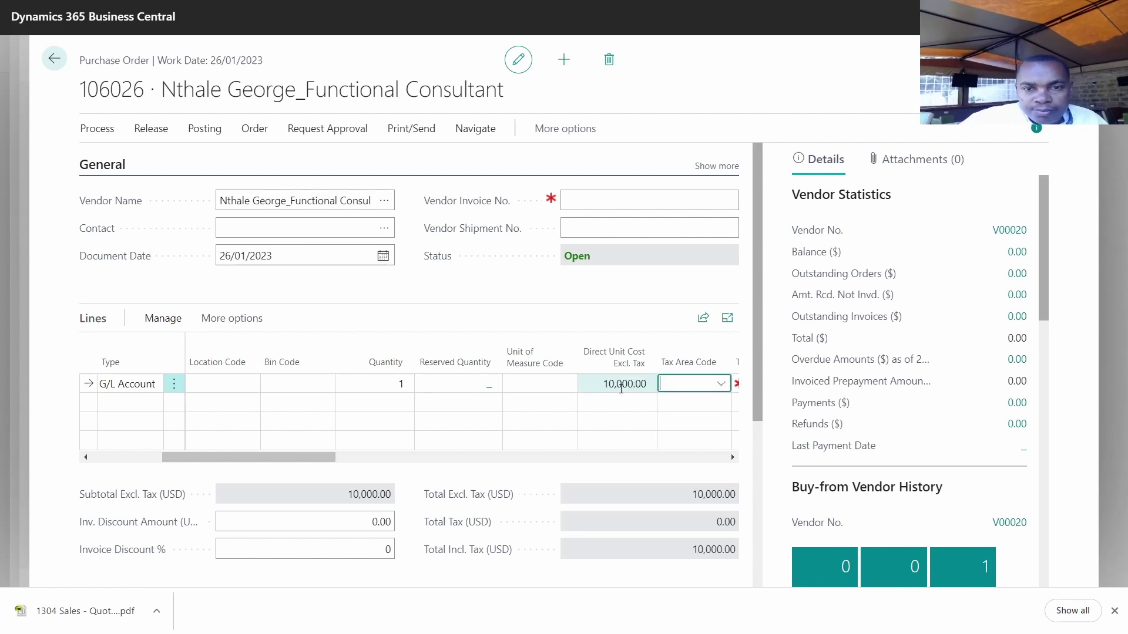
pyautogui.moveTo(306, 461); pyautogui.dragTo(365, 464)
pyautogui.press('Tab')
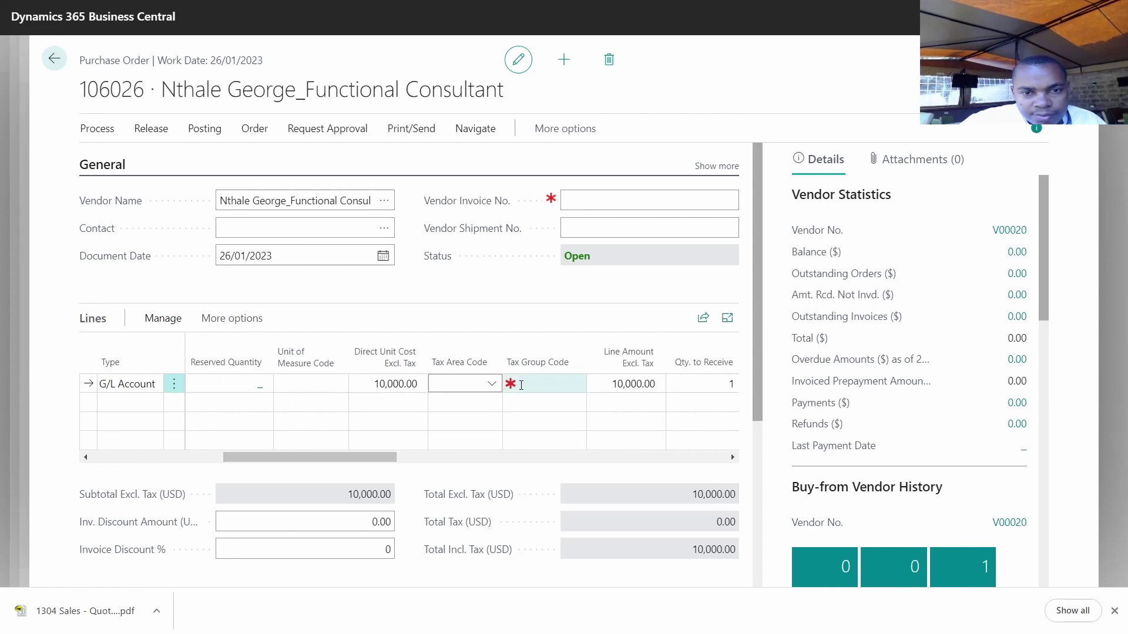
pyautogui.click(575, 384)
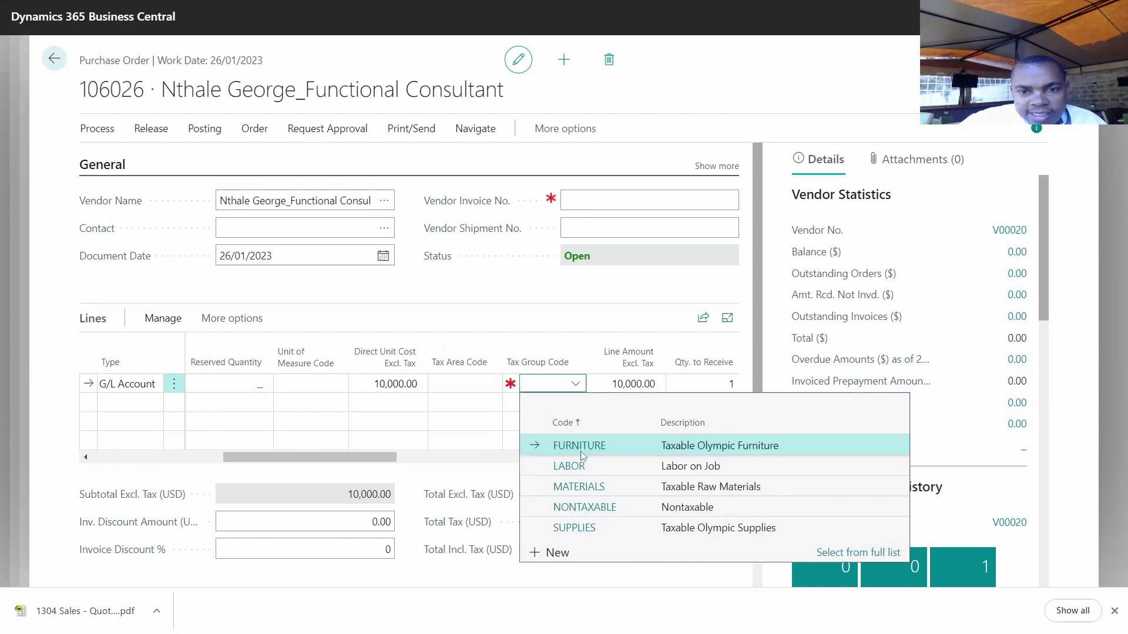
pyautogui.click(566, 508)
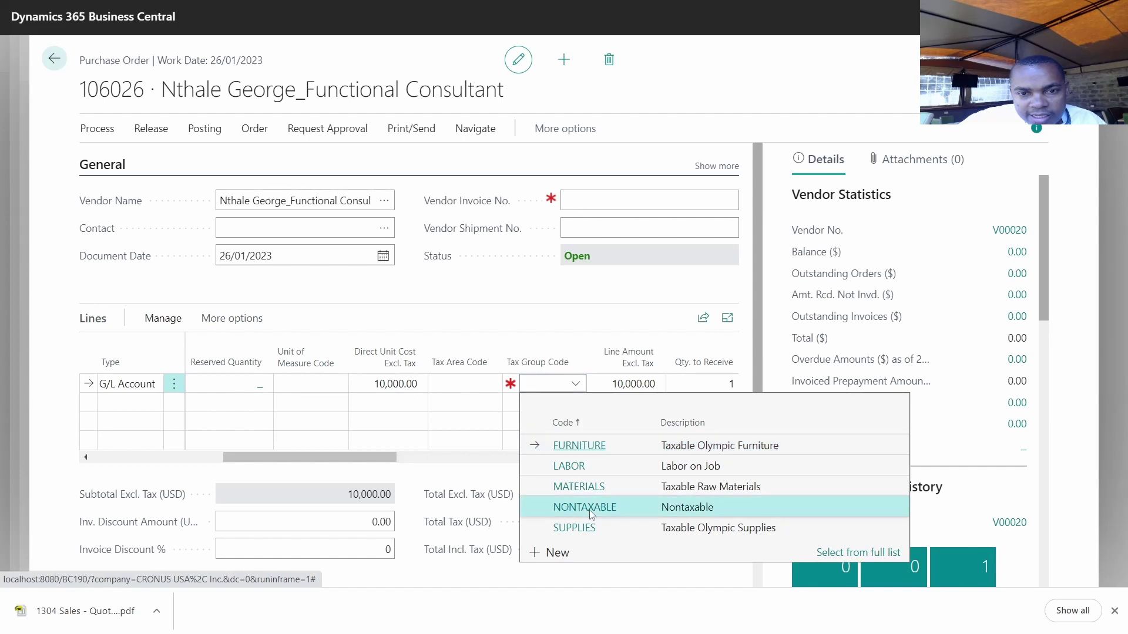
pyautogui.moveTo(385, 461); pyautogui.dragTo(633, 472)
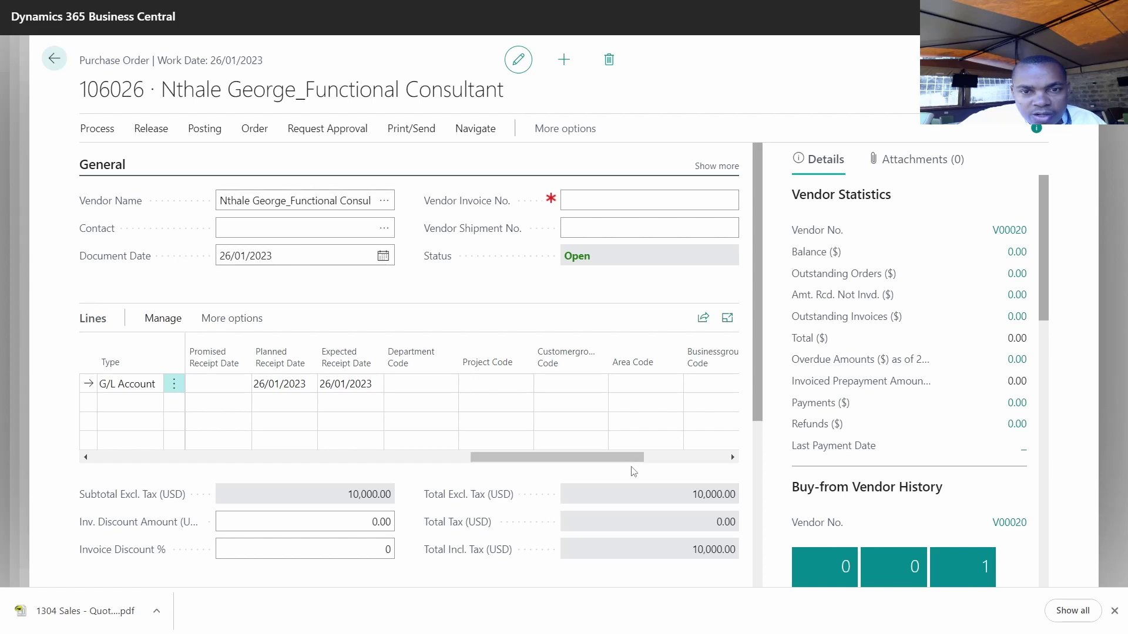
# Set the line's department code to ADM, leaving project and customer group codes blank
pyautogui.click(392, 387)
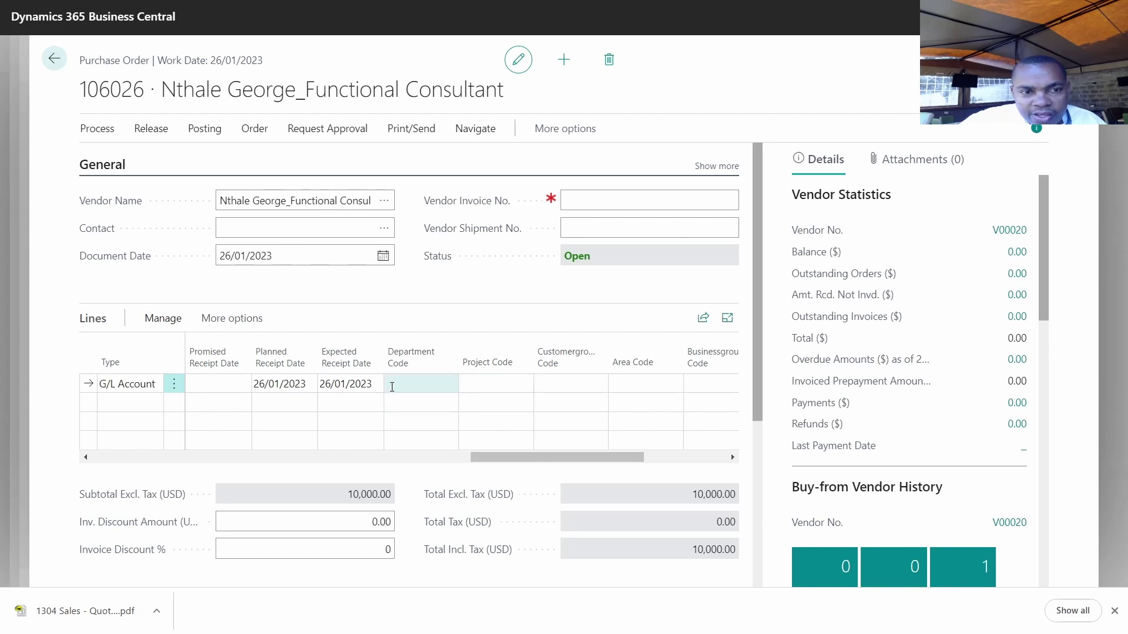
pyautogui.click(428, 385)
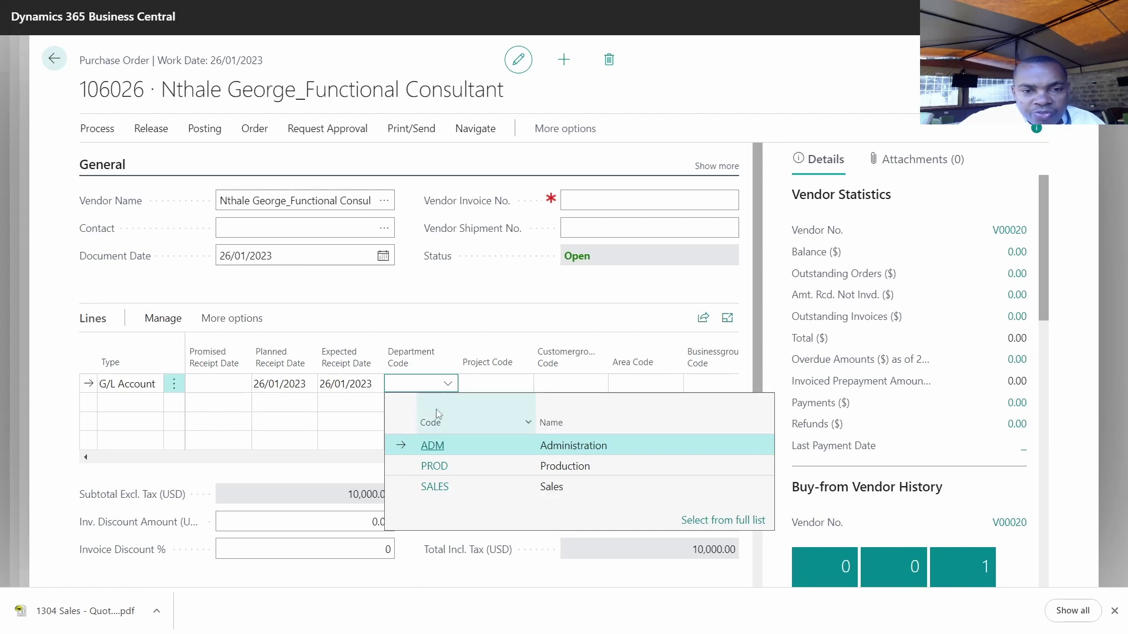
pyautogui.click(434, 445)
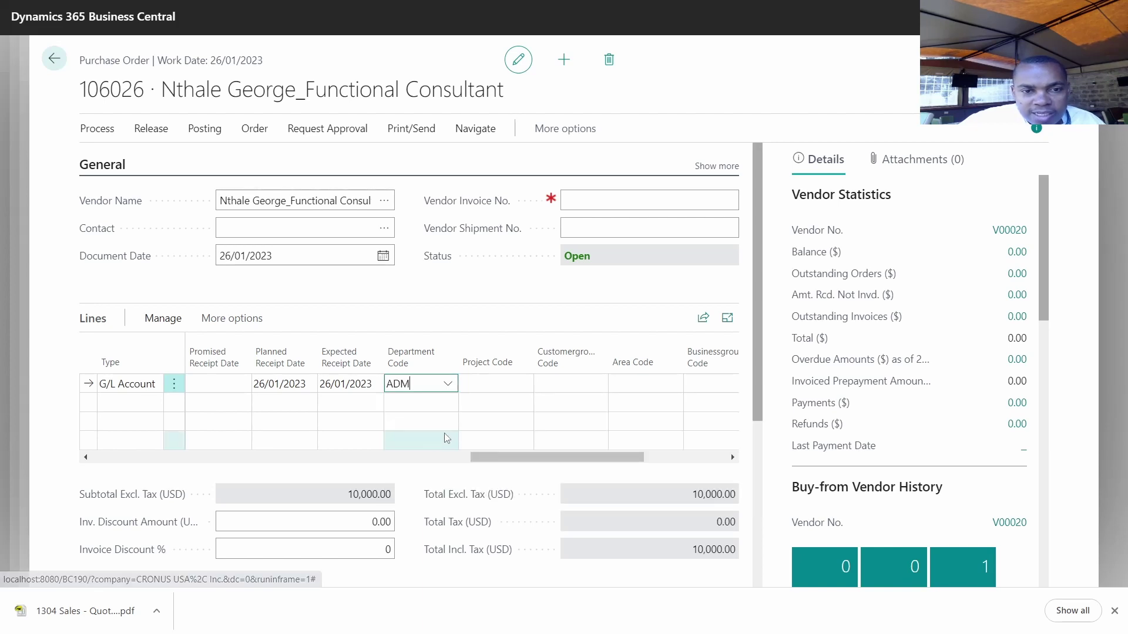
pyautogui.click(489, 385)
pyautogui.click(521, 388)
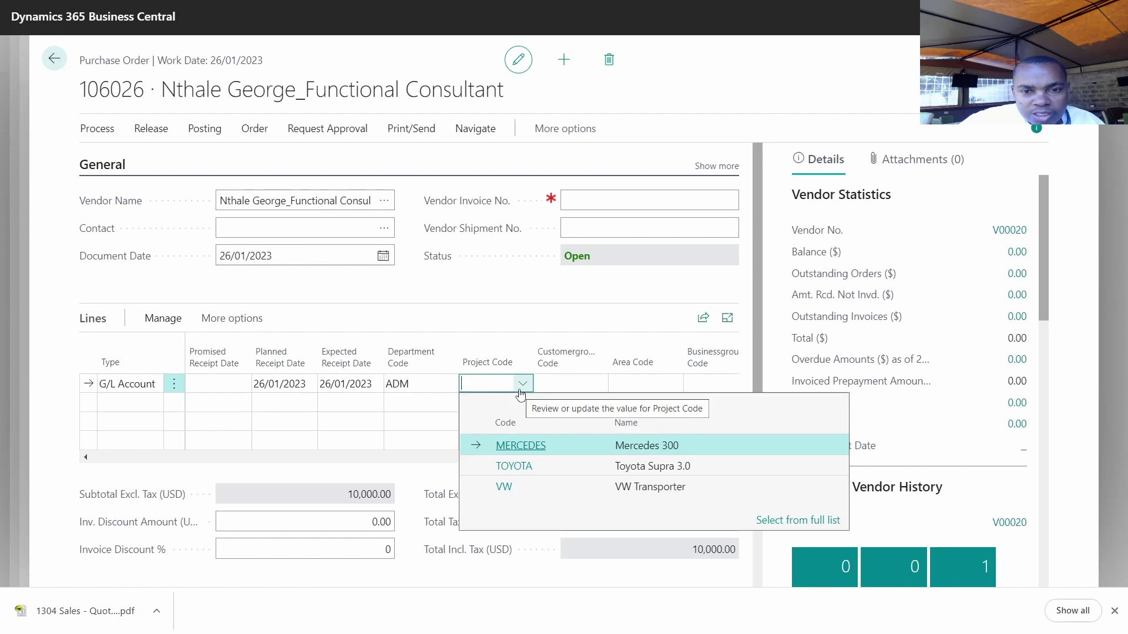
pyautogui.click(563, 384)
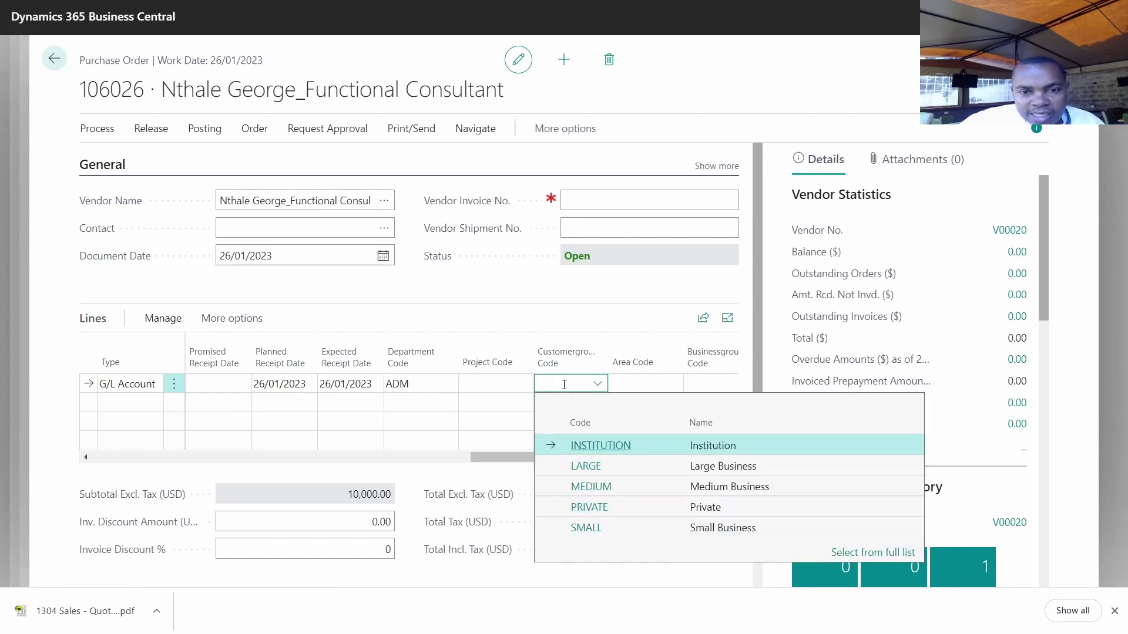
pyautogui.click(473, 384)
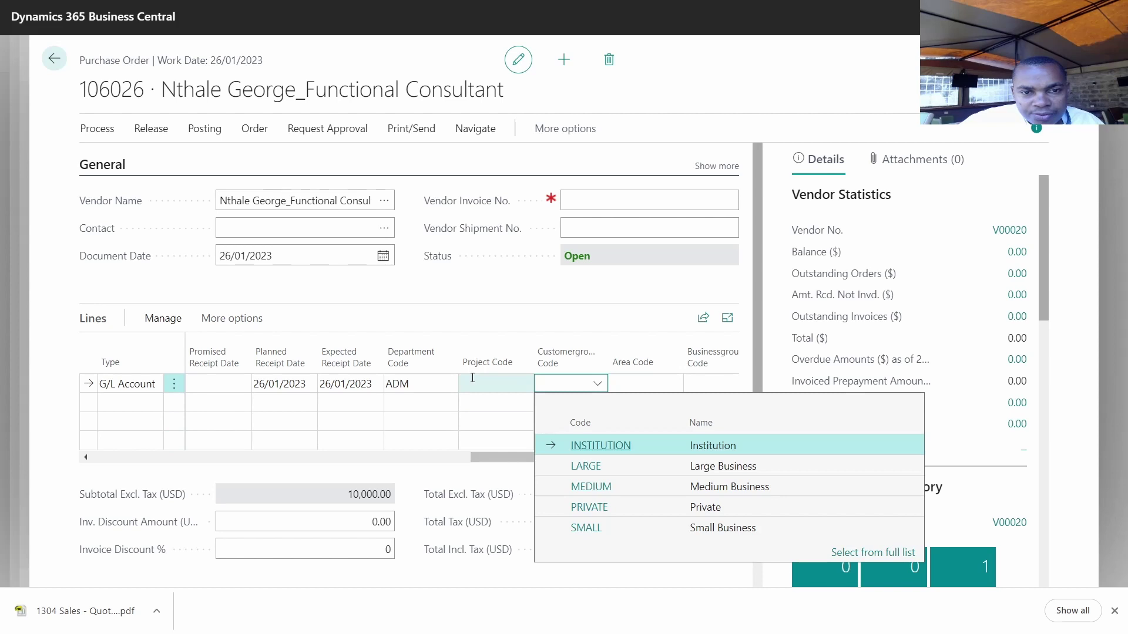
pyautogui.click(385, 465)
pyautogui.hscroll(-5, 385, 465)
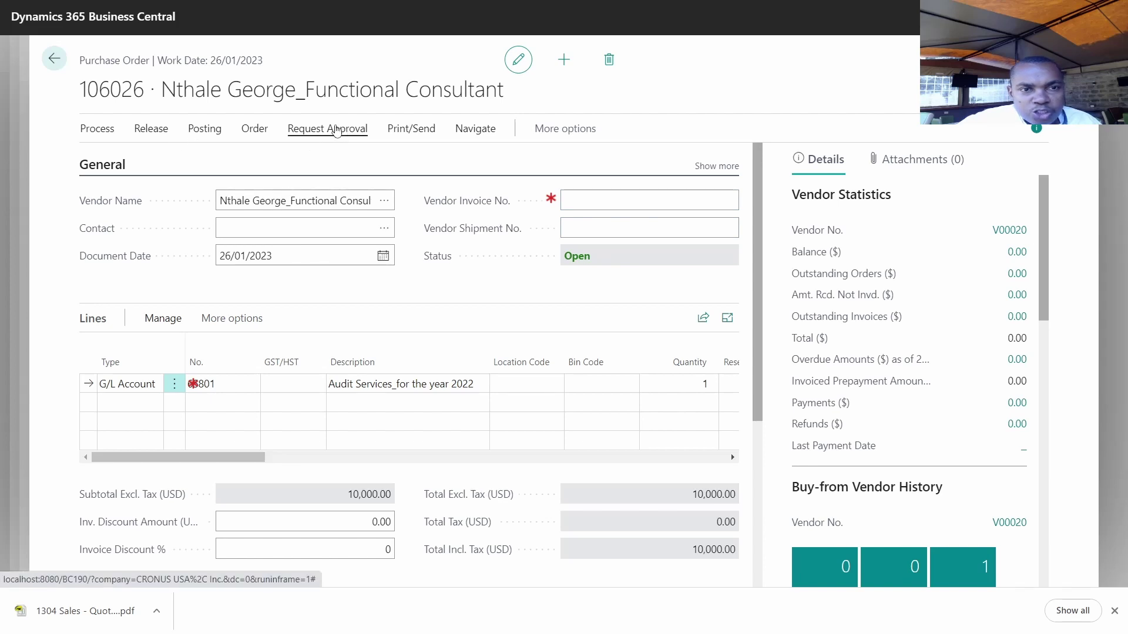
# Release the purchase order
pyautogui.click(335, 130)
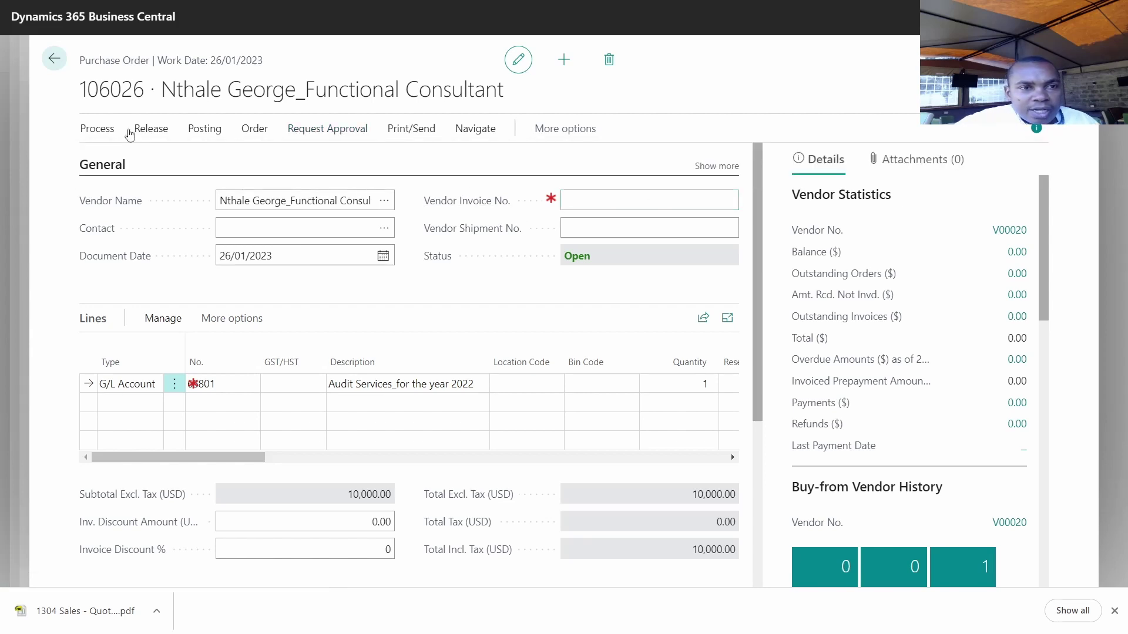
pyautogui.click(150, 130)
pyautogui.click(115, 159)
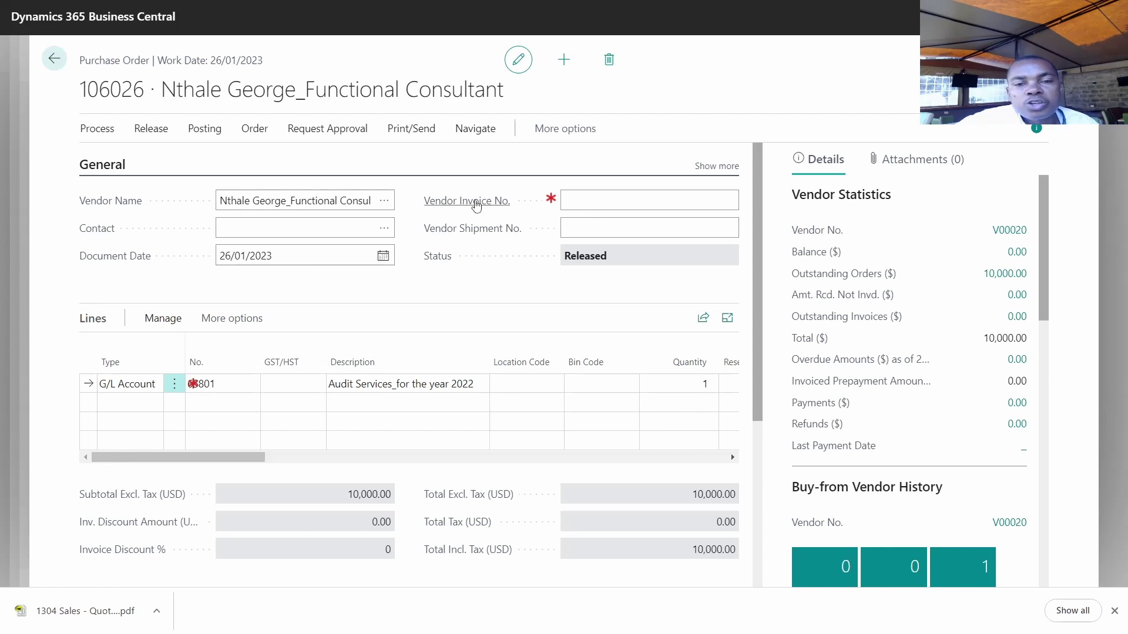
# Enter INV0002 as the order's vendor invoice number
pyautogui.click(588, 201)
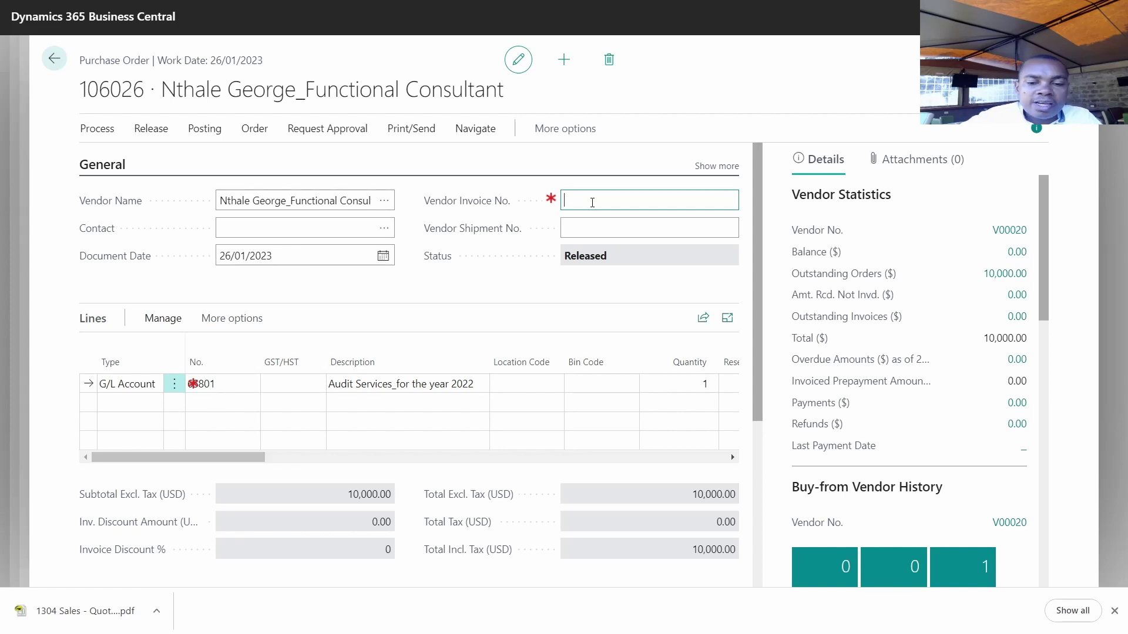
pyautogui.write('inv0002')
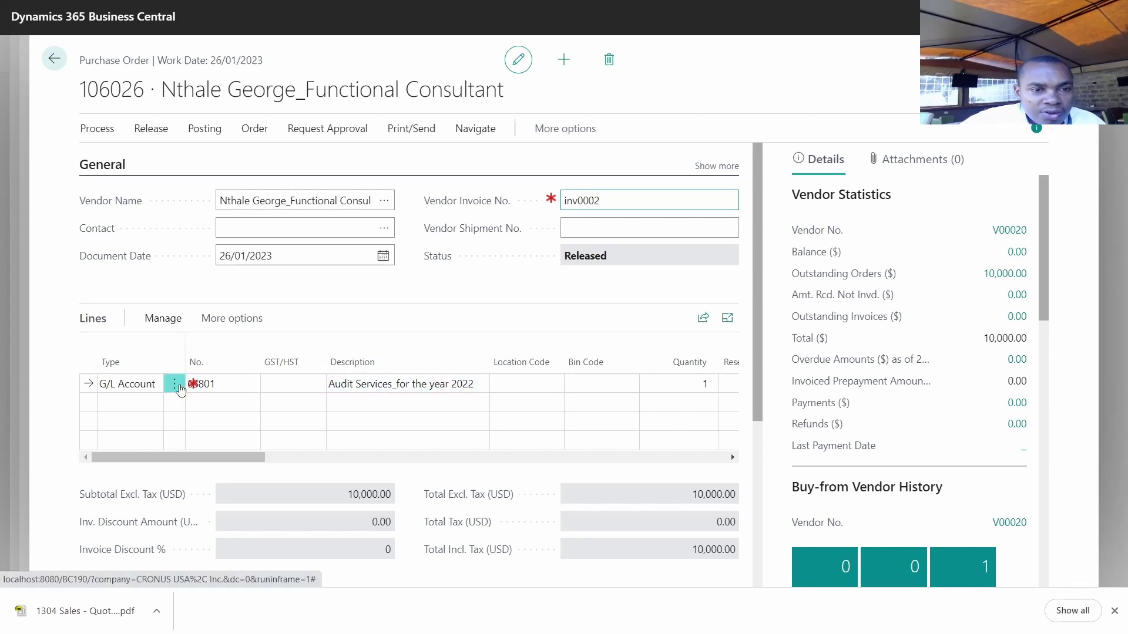
pyautogui.click(194, 384)
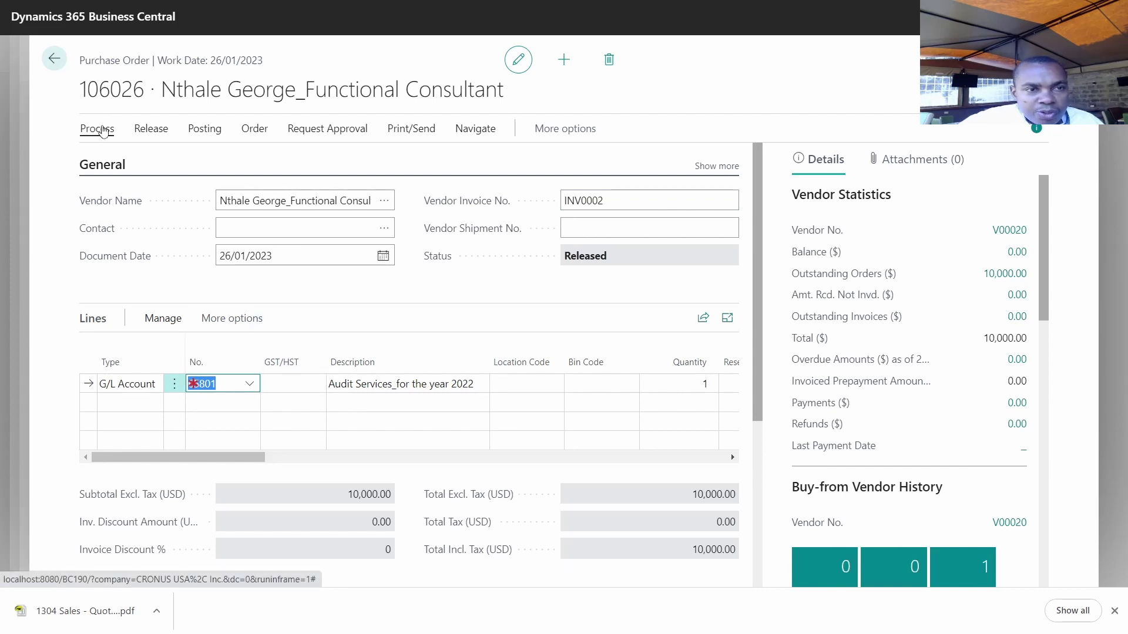
# Post the order with Receive and Invoice and open the resulting posted purchase invoice
pyautogui.click(102, 130)
pyautogui.click(204, 131)
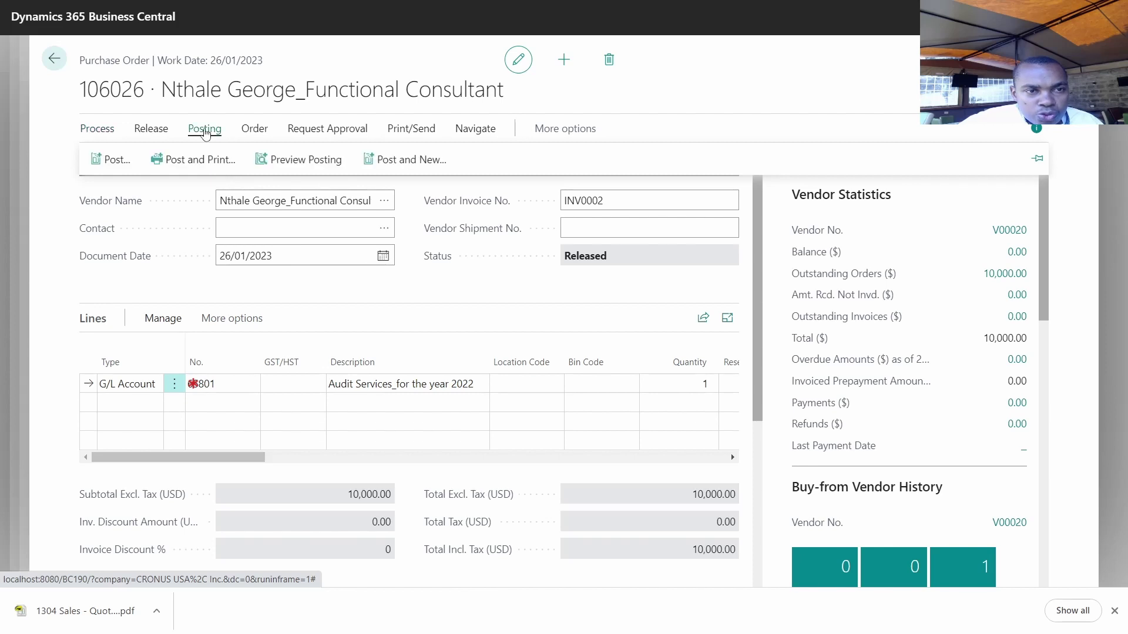
pyautogui.click(112, 159)
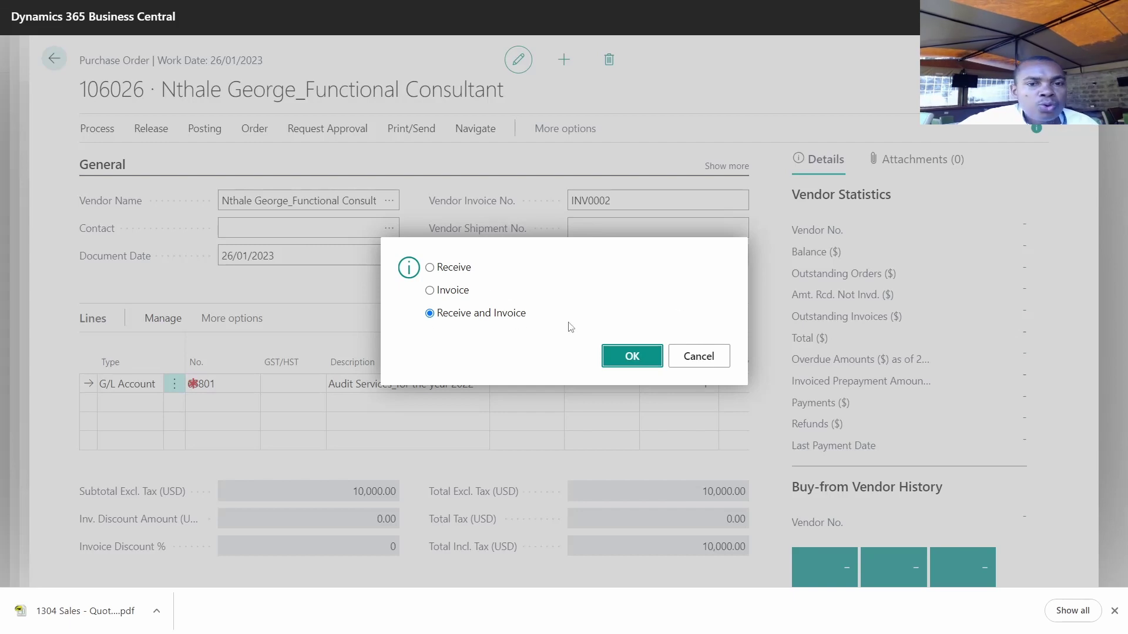
pyautogui.click(624, 357)
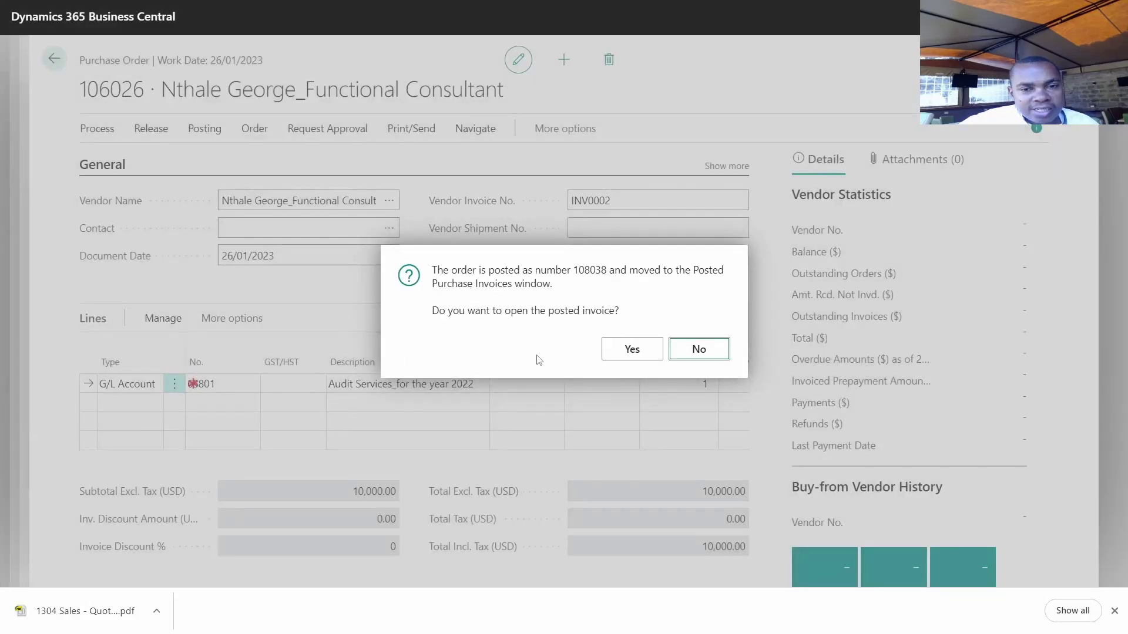
pyautogui.click(634, 352)
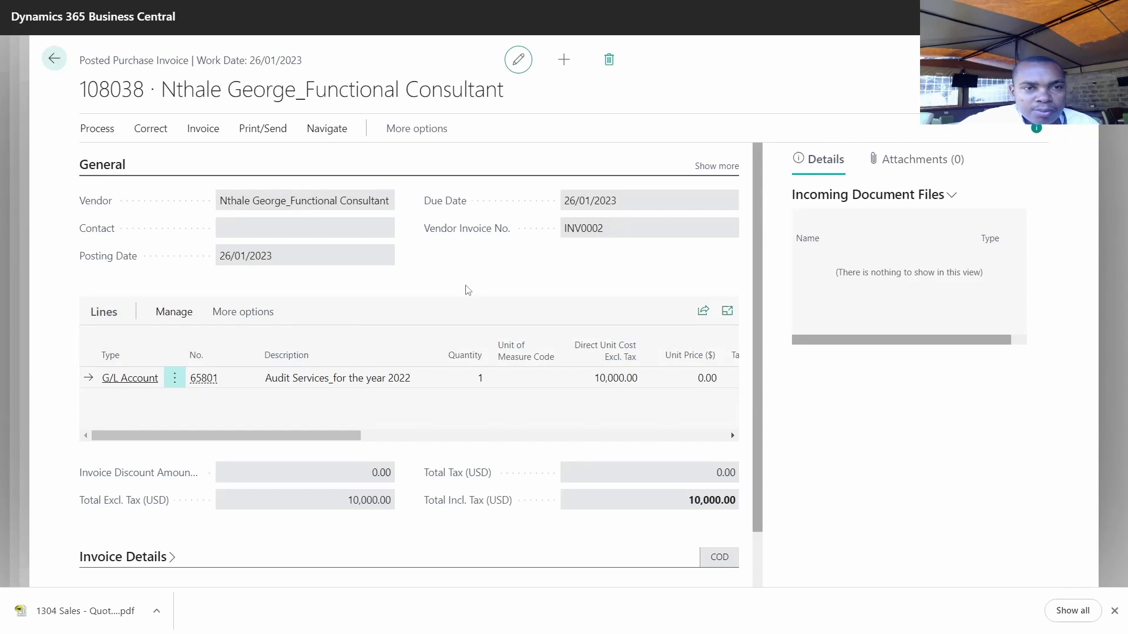
# Preview the Purchase Invoice report for order 106026 and check the 10,000.00 USD Audit Services total
pyautogui.click(264, 131)
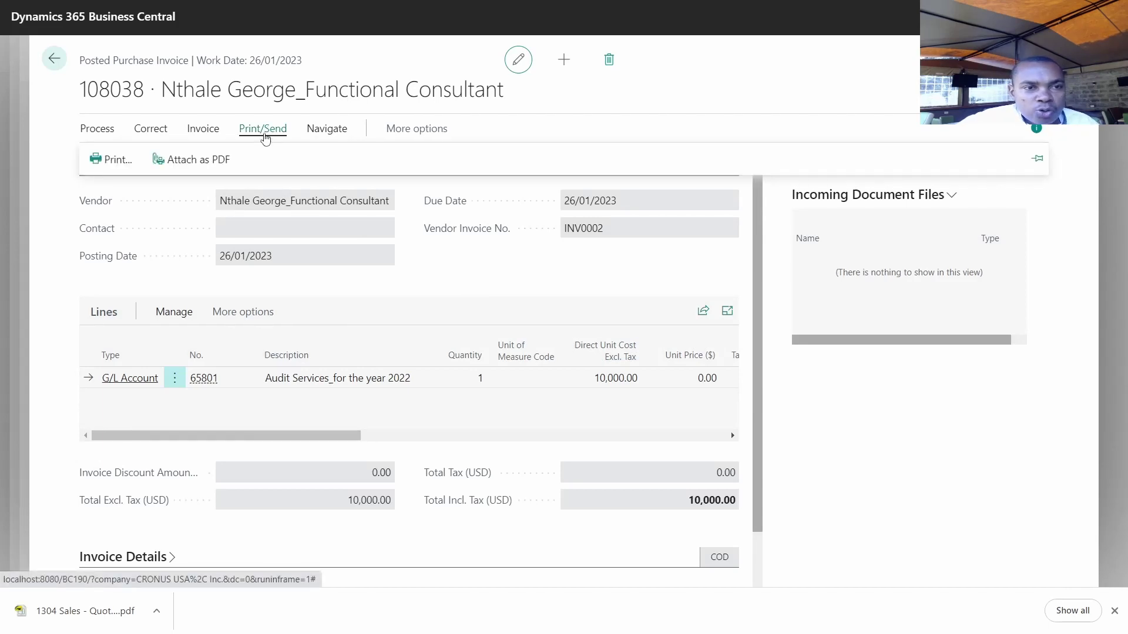
pyautogui.click(111, 159)
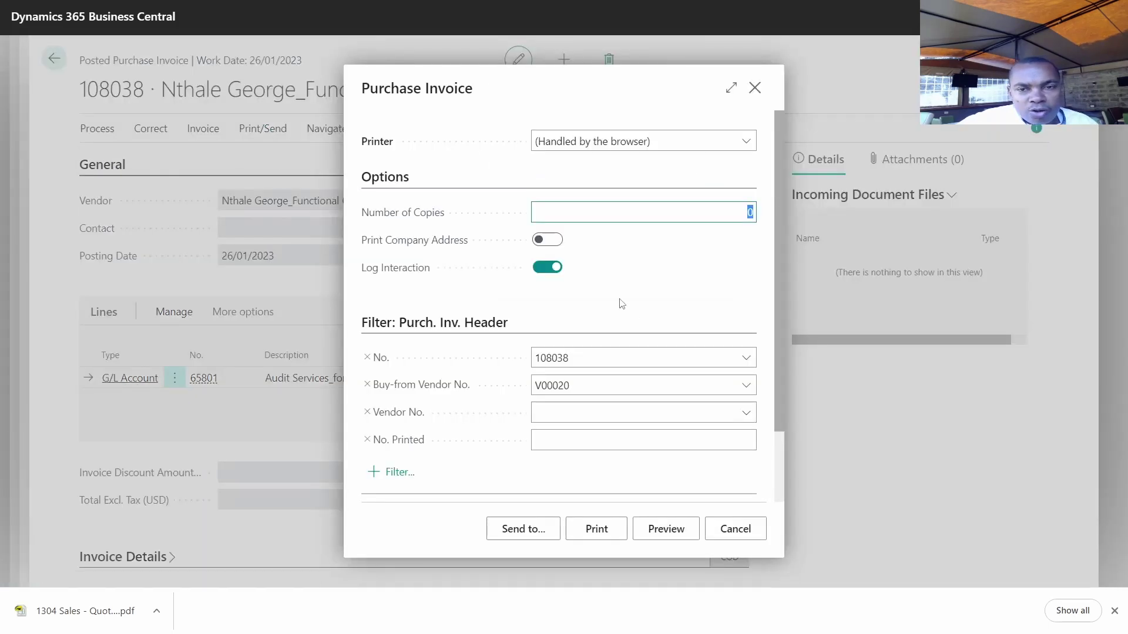
pyautogui.click(654, 531)
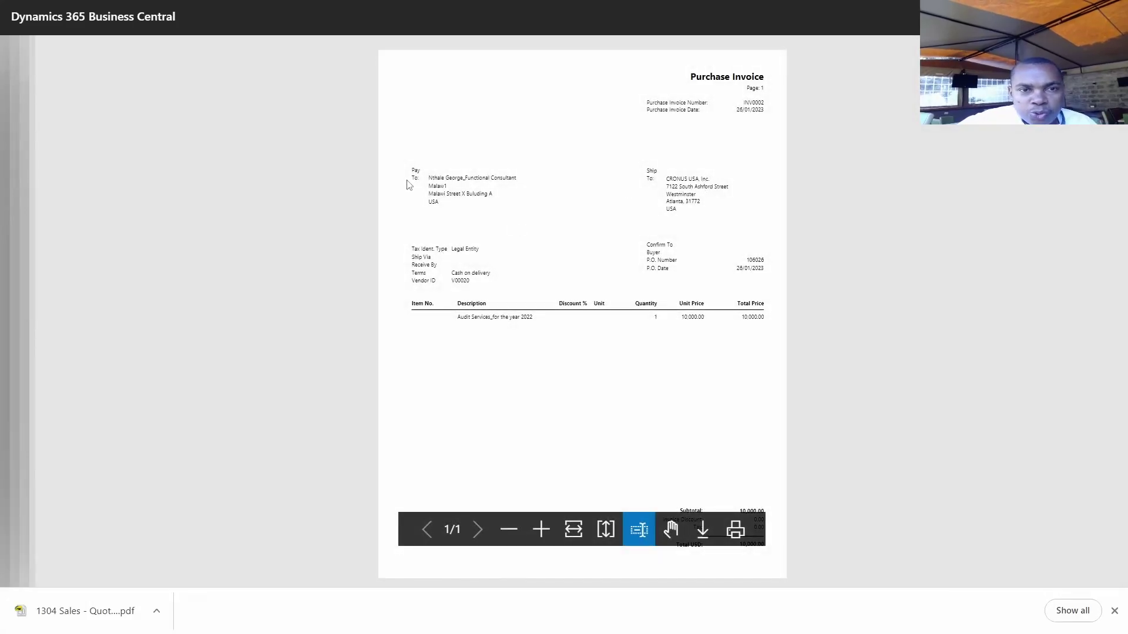
pyautogui.moveTo(433, 184); pyautogui.dragTo(474, 186)
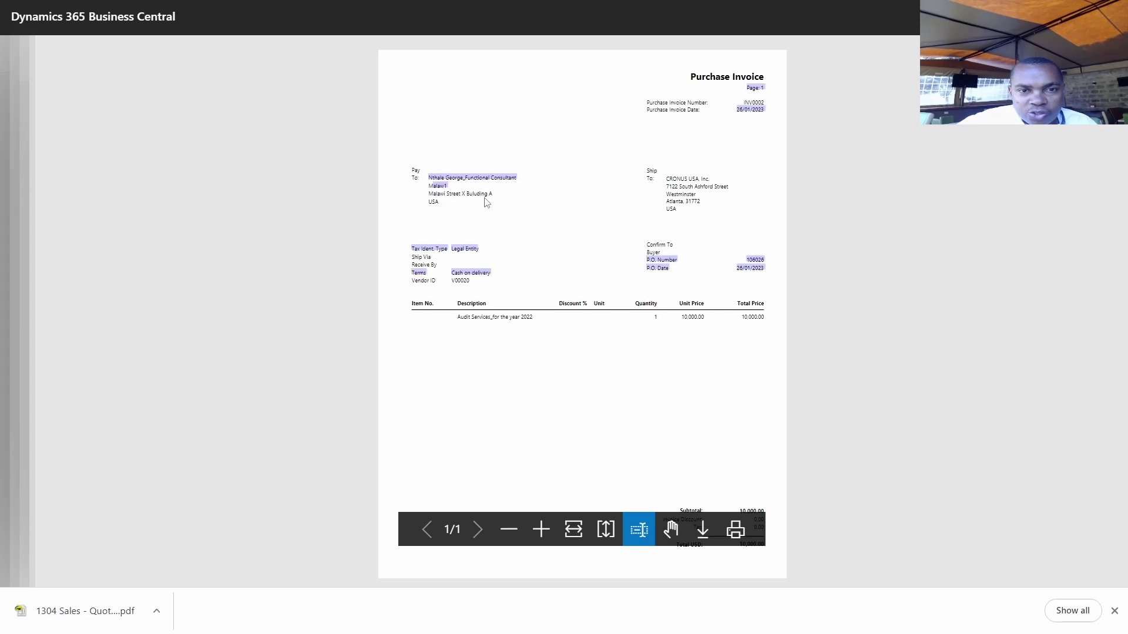
pyautogui.click(470, 265)
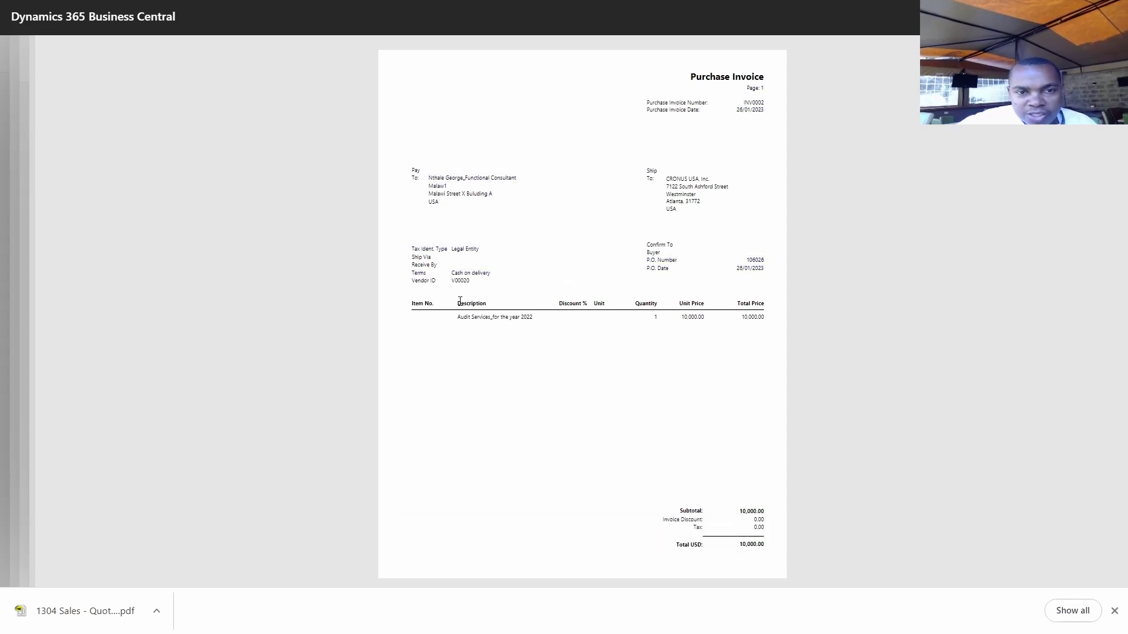
pyautogui.moveTo(458, 302); pyautogui.dragTo(495, 314)
pyautogui.click(466, 326)
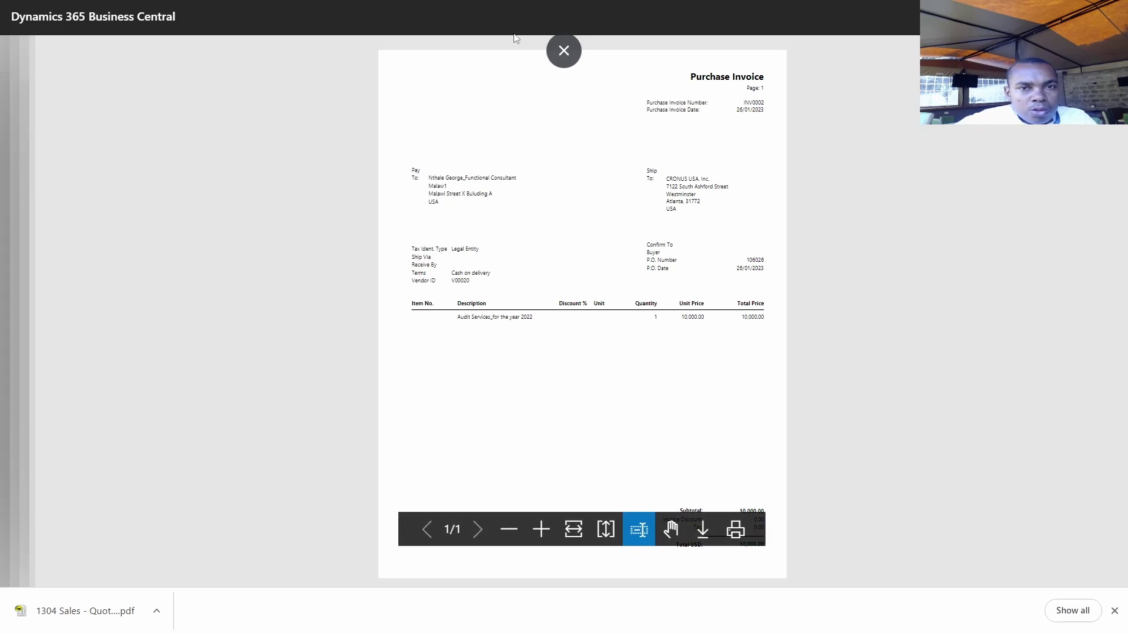
pyautogui.press('F11')
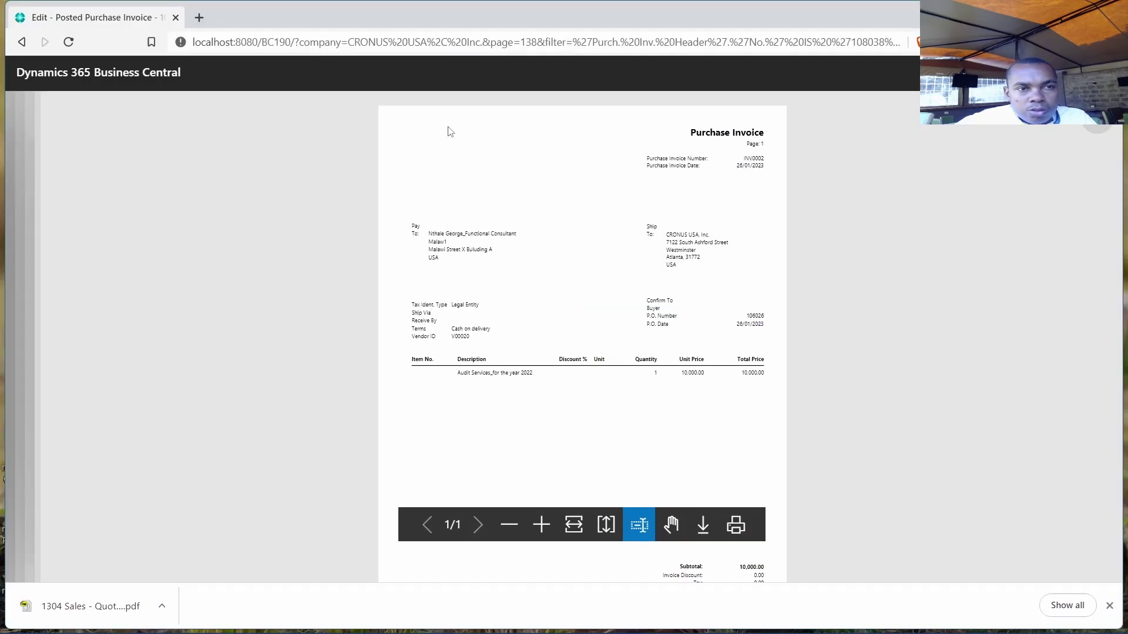
# Close the invoice preview and print options, then navigate back to the Home page
pyautogui.click(1102, 128)
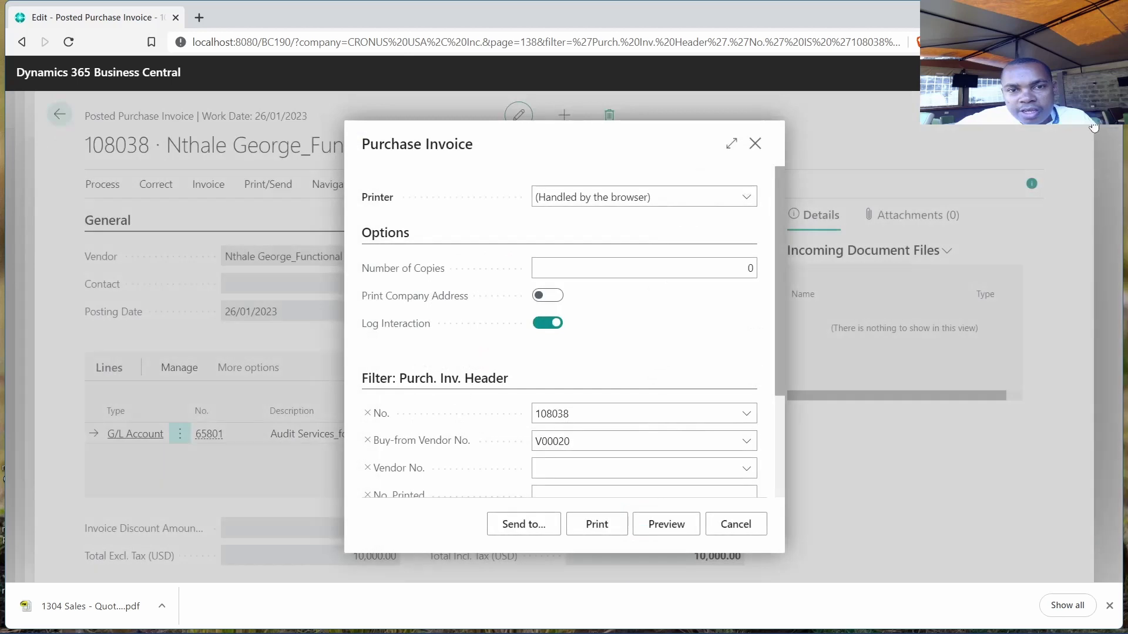
pyautogui.click(755, 143)
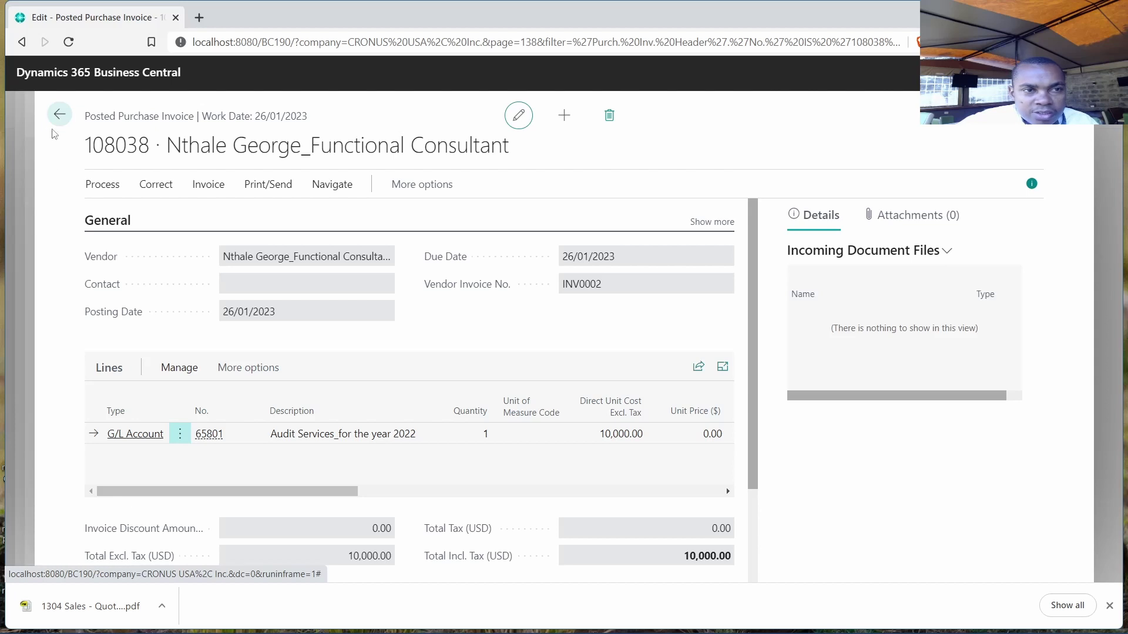
pyautogui.click(60, 114)
pyautogui.click(60, 114)
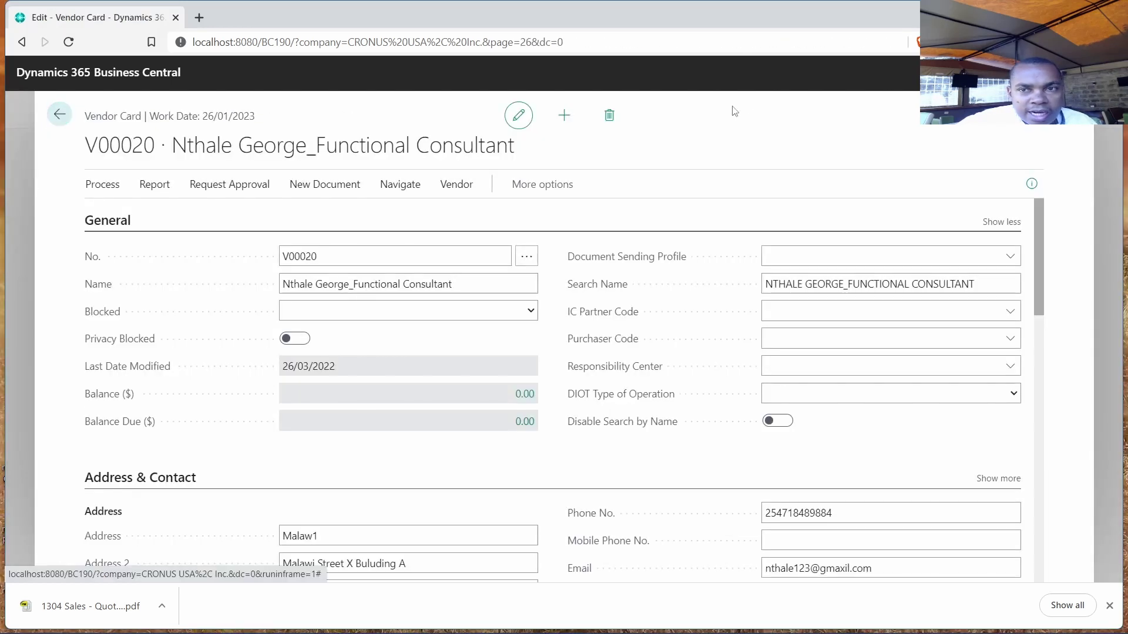
pyautogui.click(60, 114)
pyautogui.click(59, 114)
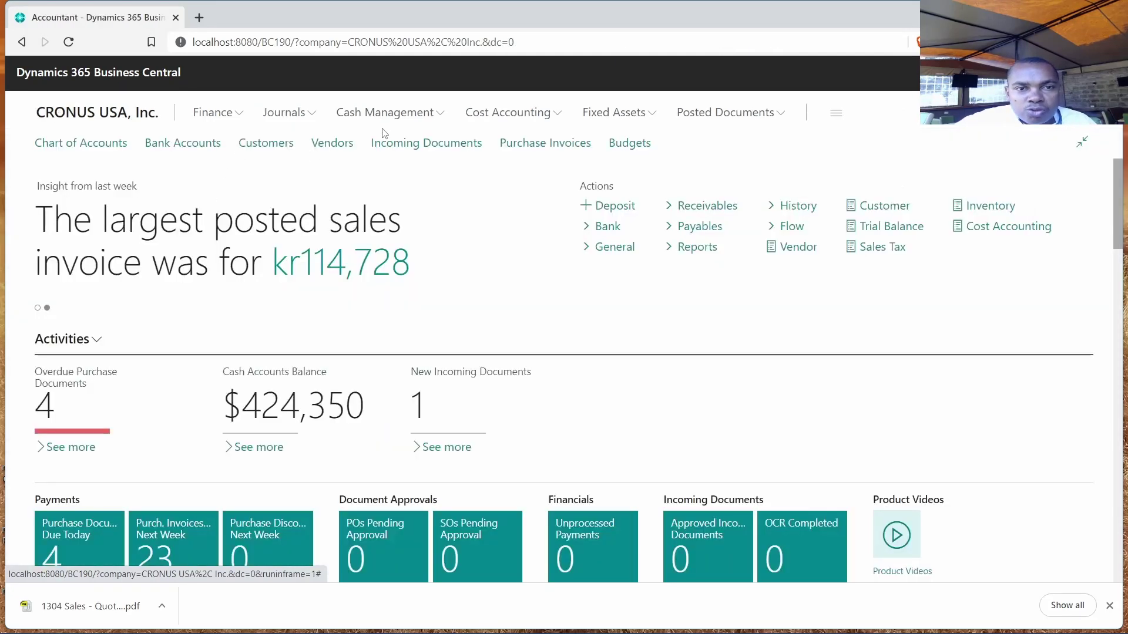
# Search the Vendors list for 'nth' and open the consultant vendor's card
pyautogui.click(339, 150)
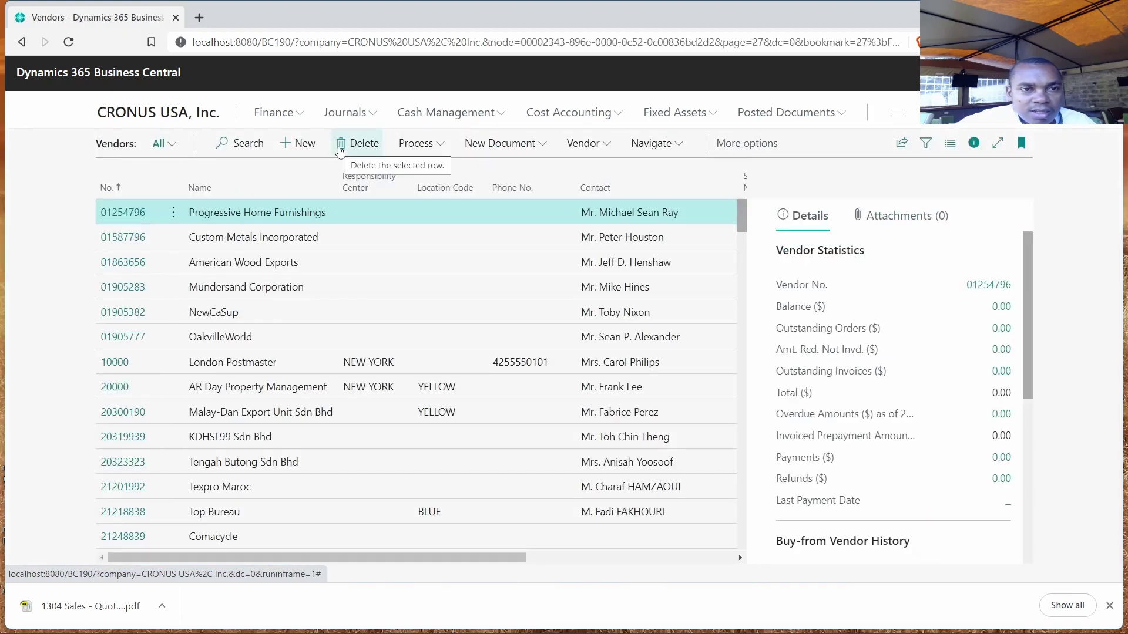
pyautogui.click(264, 152)
pyautogui.write('nth')
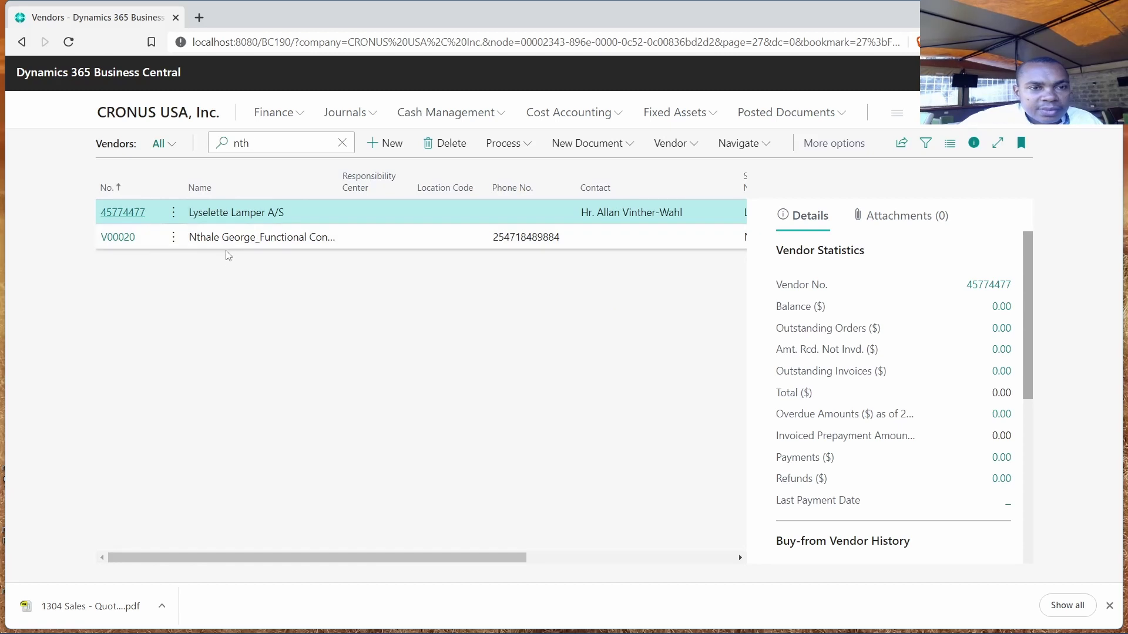
pyautogui.click(120, 238)
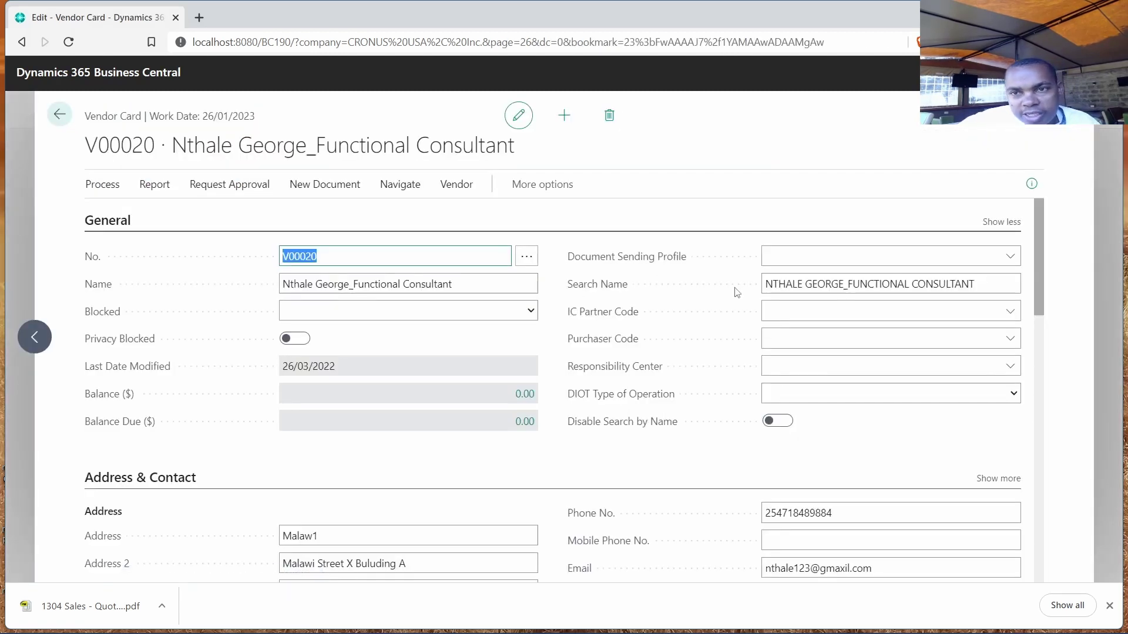
pyautogui.scroll(-10, 819, 330)
pyautogui.scroll(-5, 820, 330)
pyautogui.scroll(15, 834, 327)
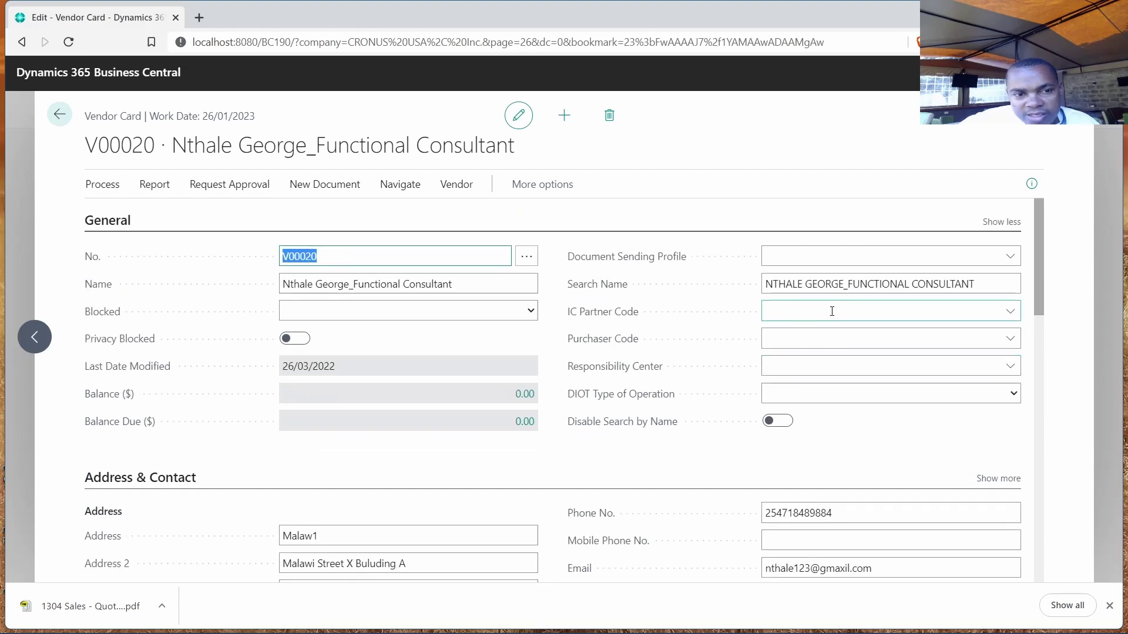
# Review the vendor statistics showing 10,000.00 in payments and a 0.00 balance, then return to the list
pyautogui.click(1035, 186)
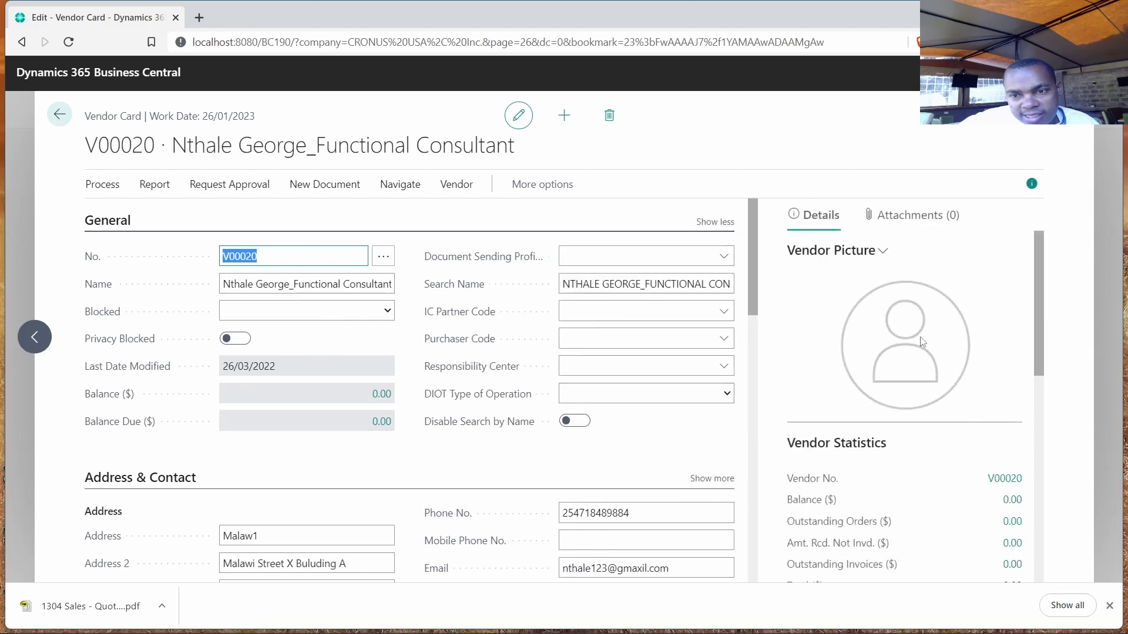
pyautogui.scroll(-5, 922, 342)
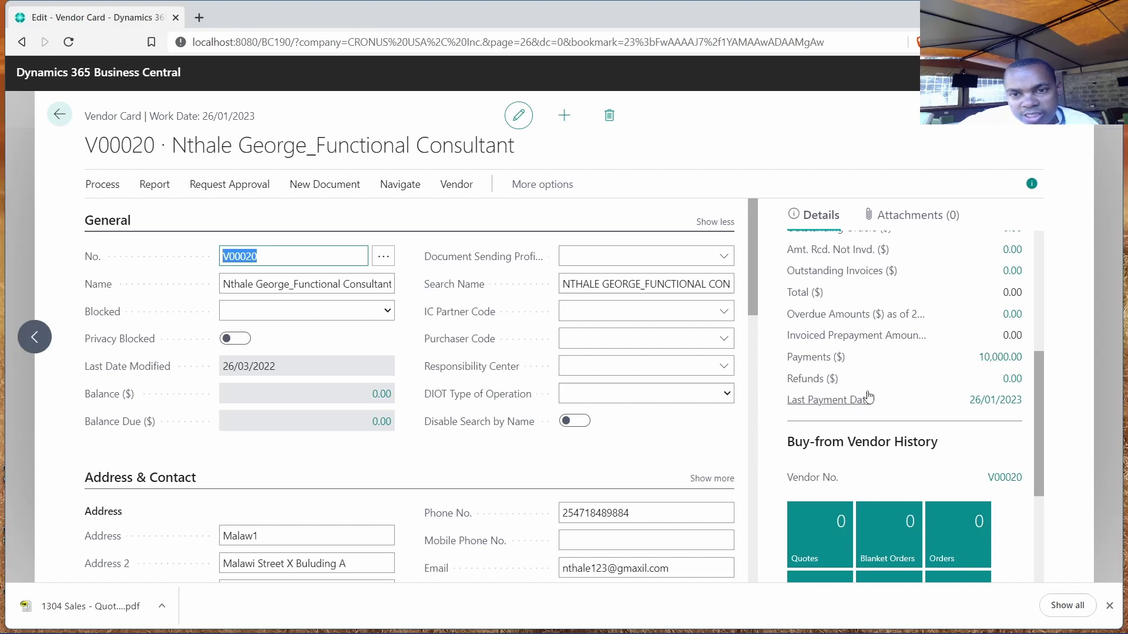
pyautogui.scroll(-4, 834, 405)
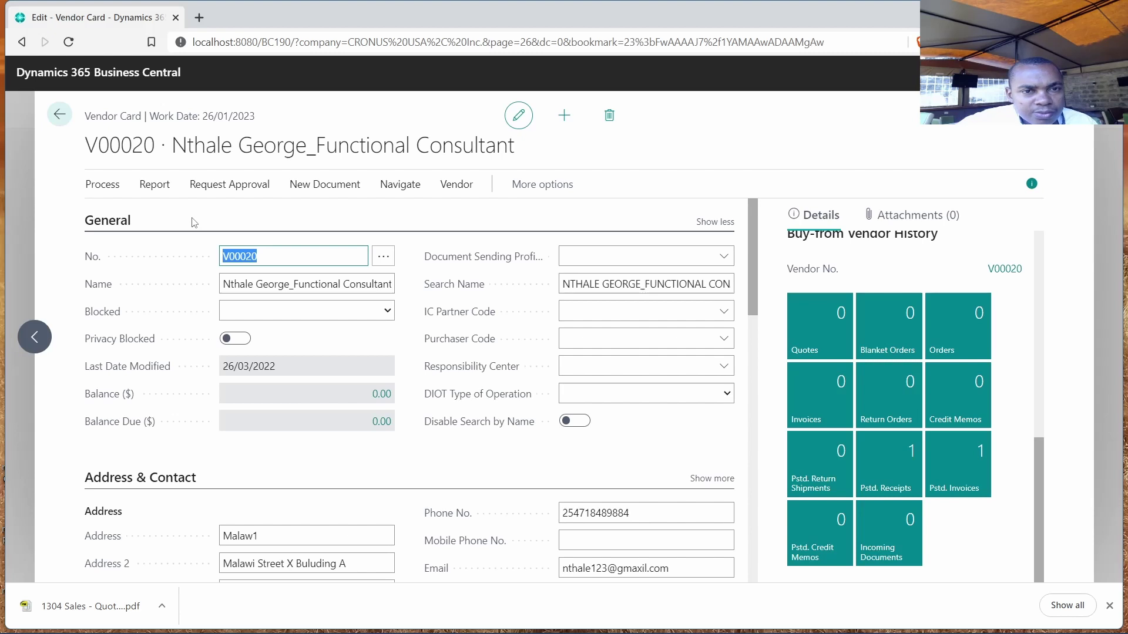
pyautogui.click(391, 189)
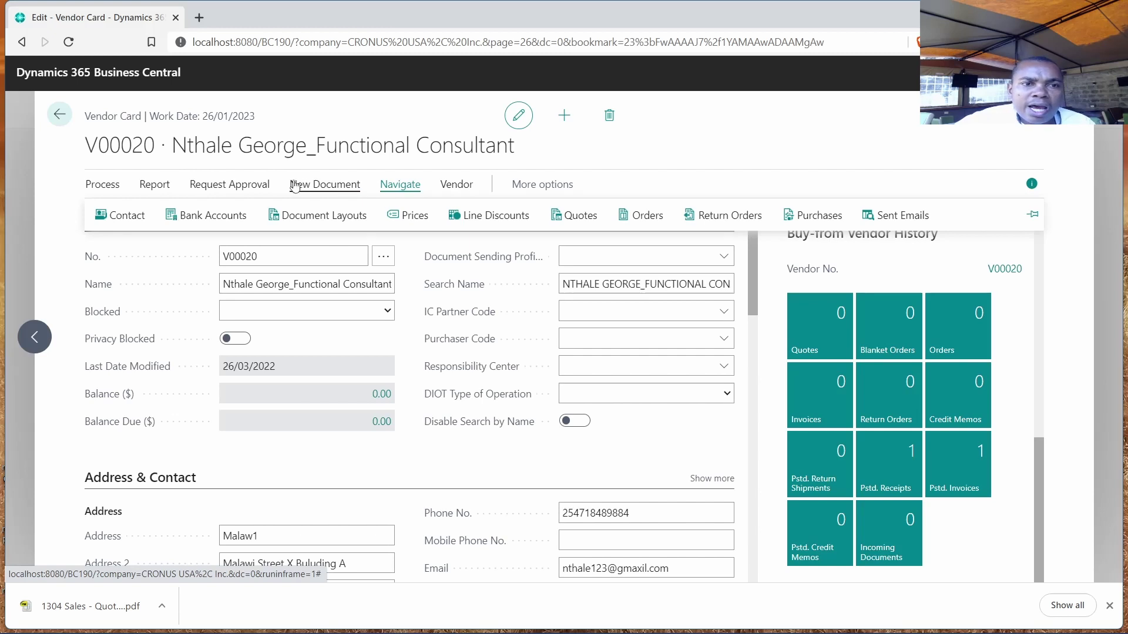
pyautogui.click(456, 186)
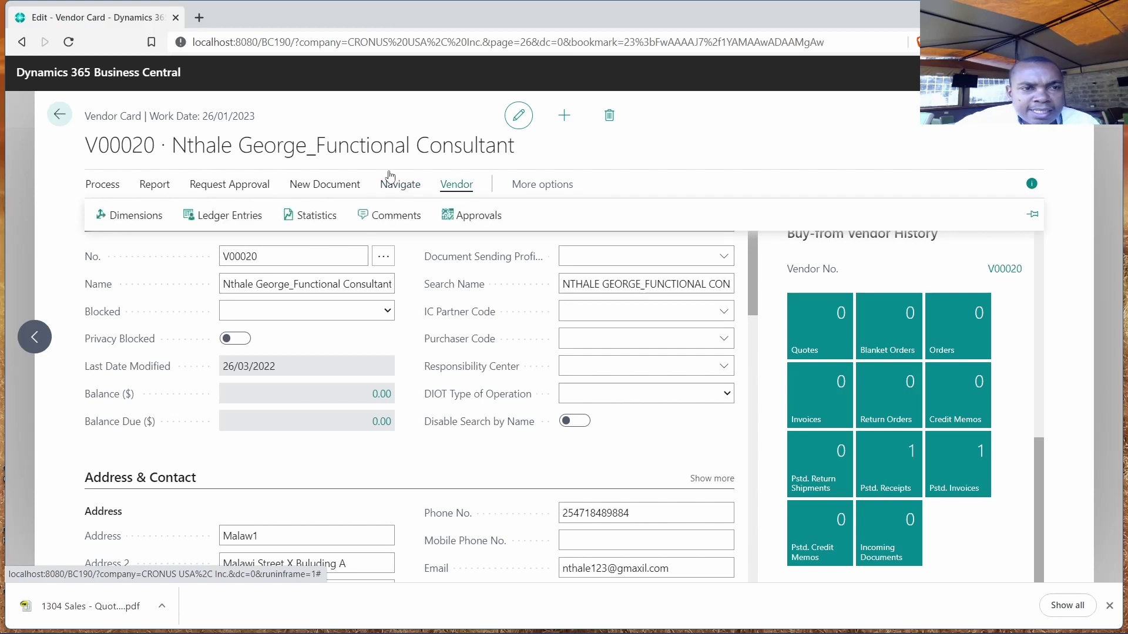
pyautogui.click(61, 116)
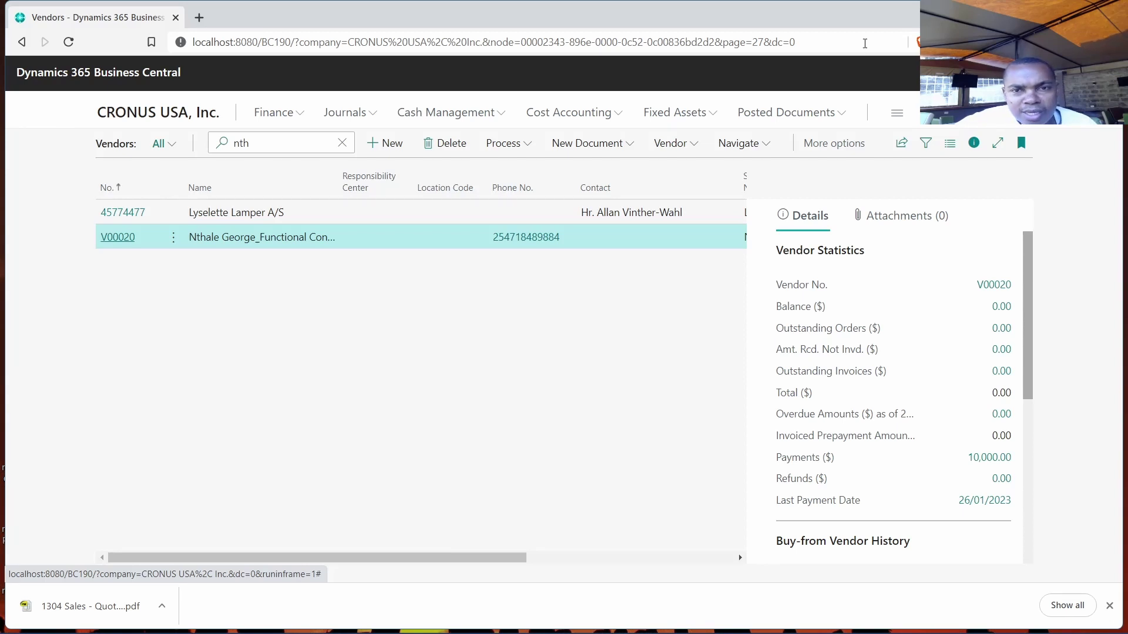
# Open a payment journal for the vendor with document number PV0001 and external document 001
pyautogui.click(763, 148)
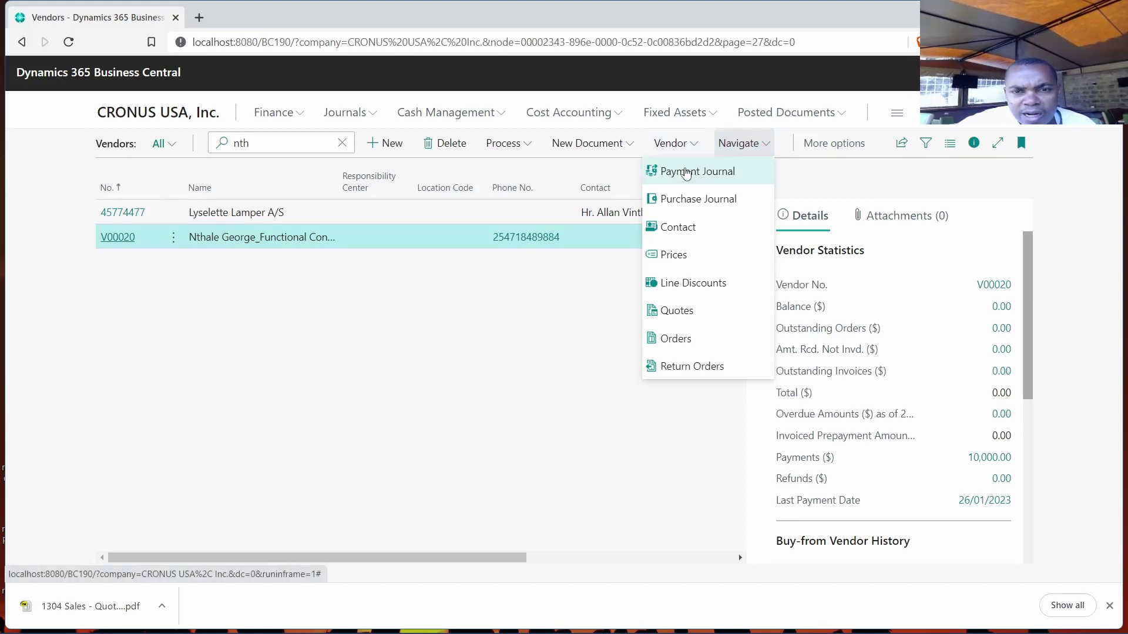
pyautogui.click(675, 171)
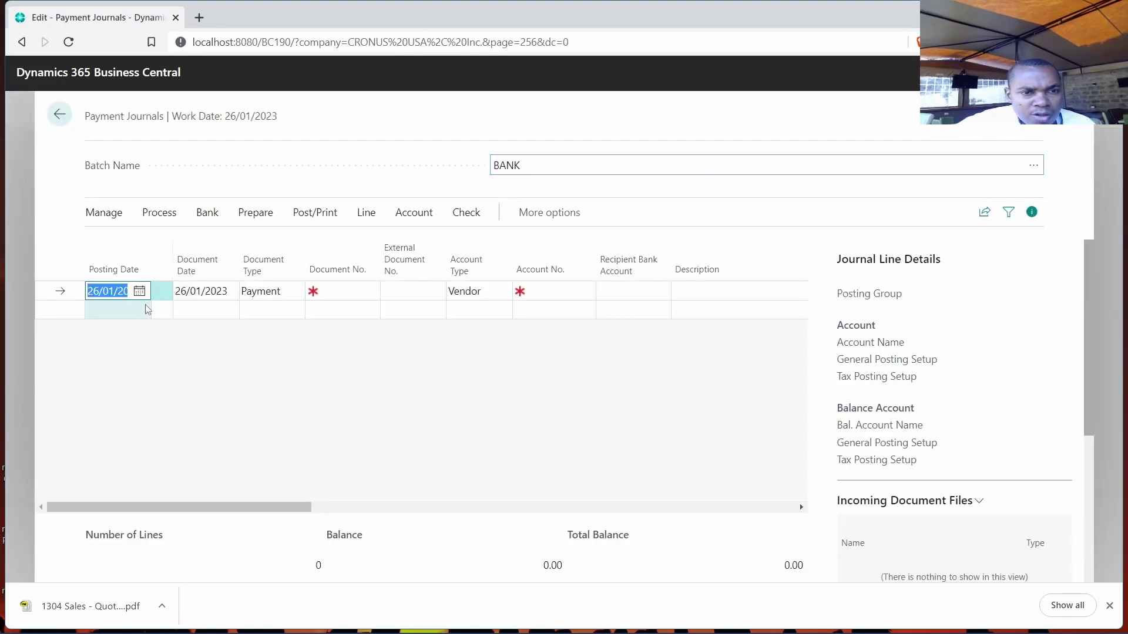
pyautogui.click(353, 292)
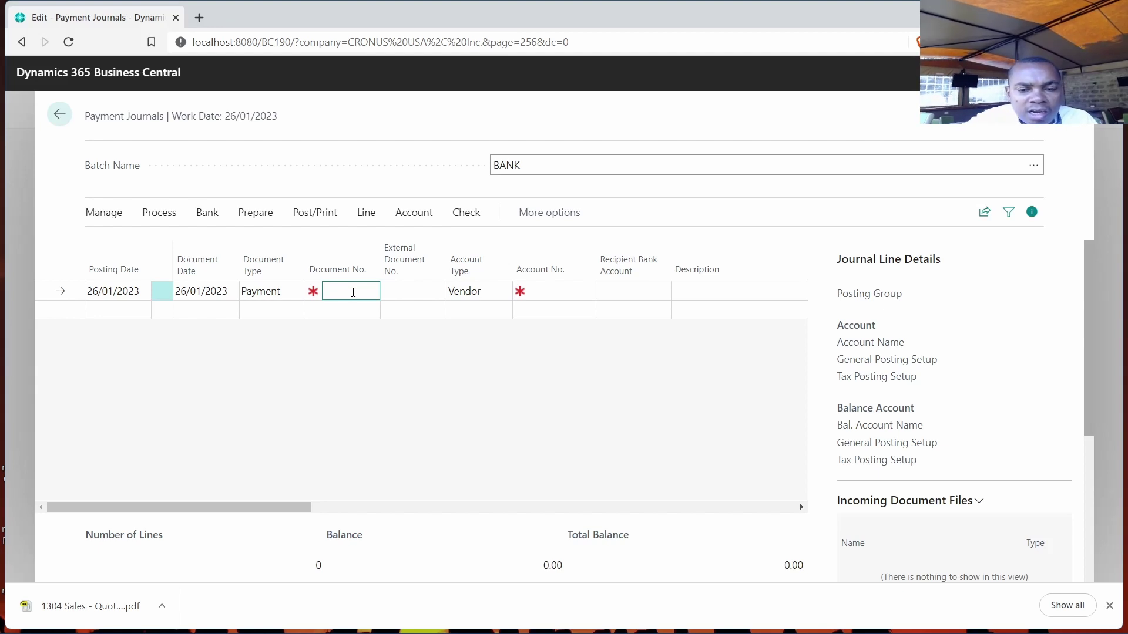
pyautogui.write('pv0001')
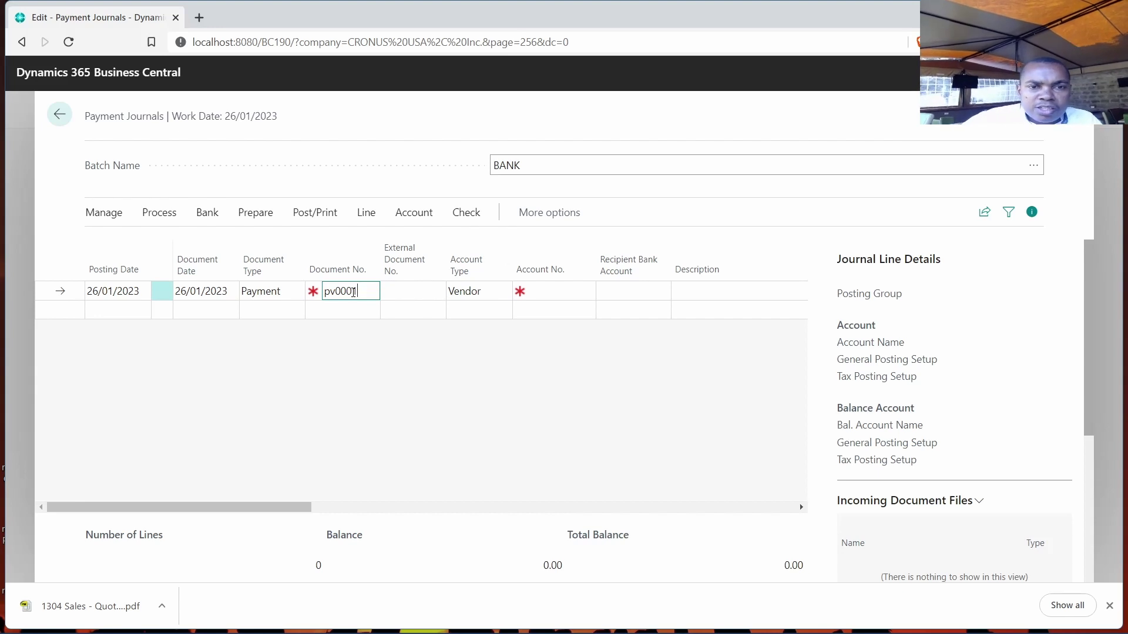
pyautogui.click(409, 296)
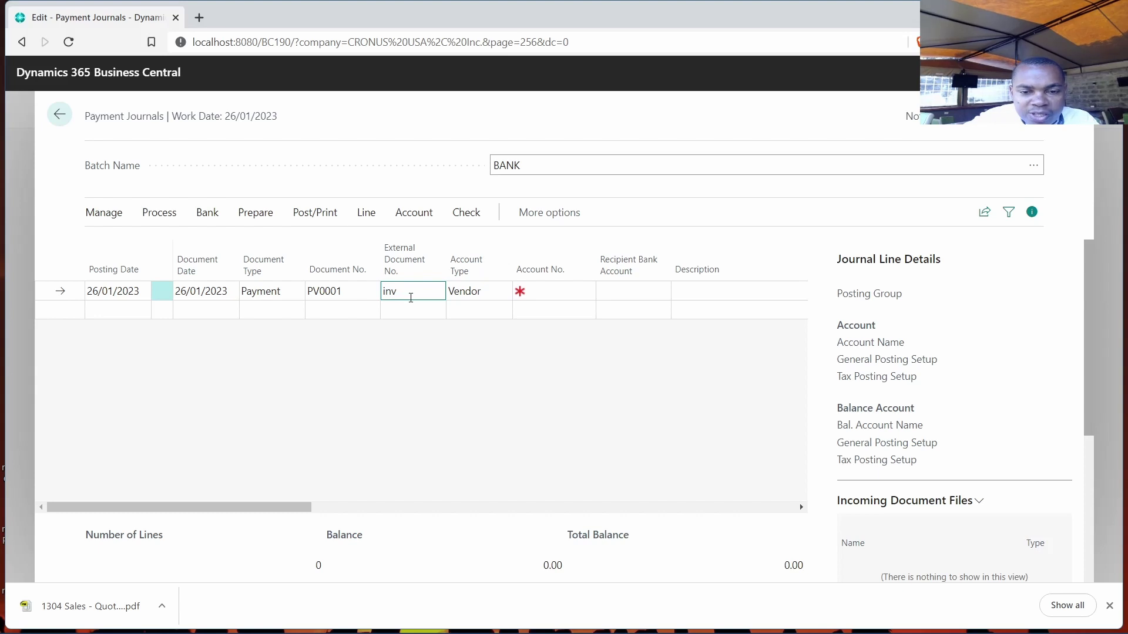
pyautogui.write('001')
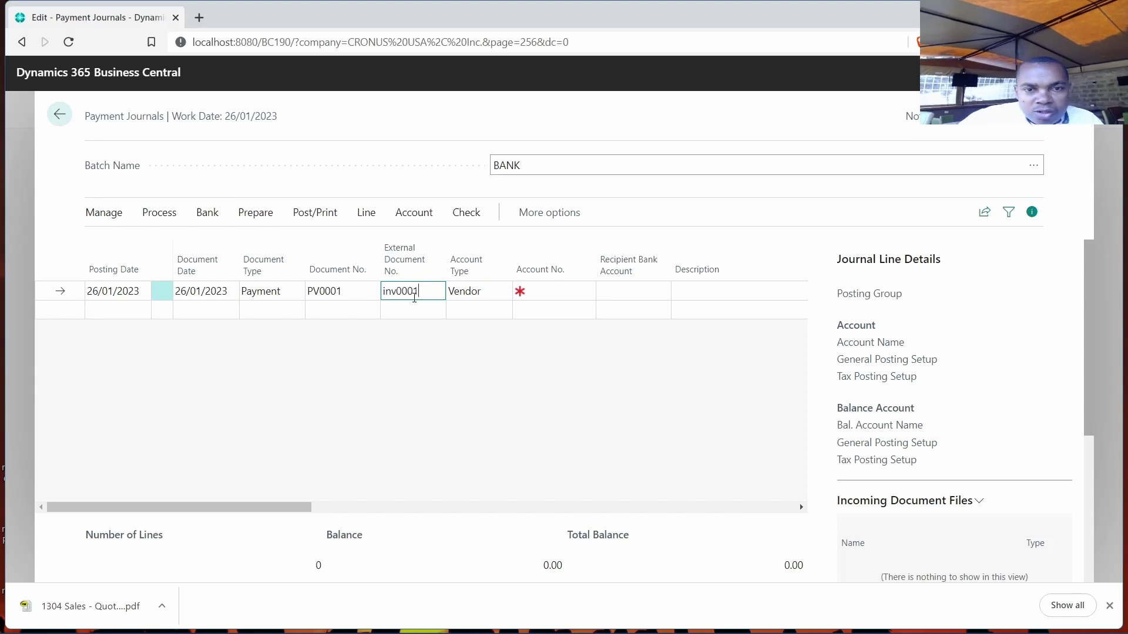
# Search the Account No. lookup for 'nthale' to narrow it to vendor V00020
pyautogui.click(549, 292)
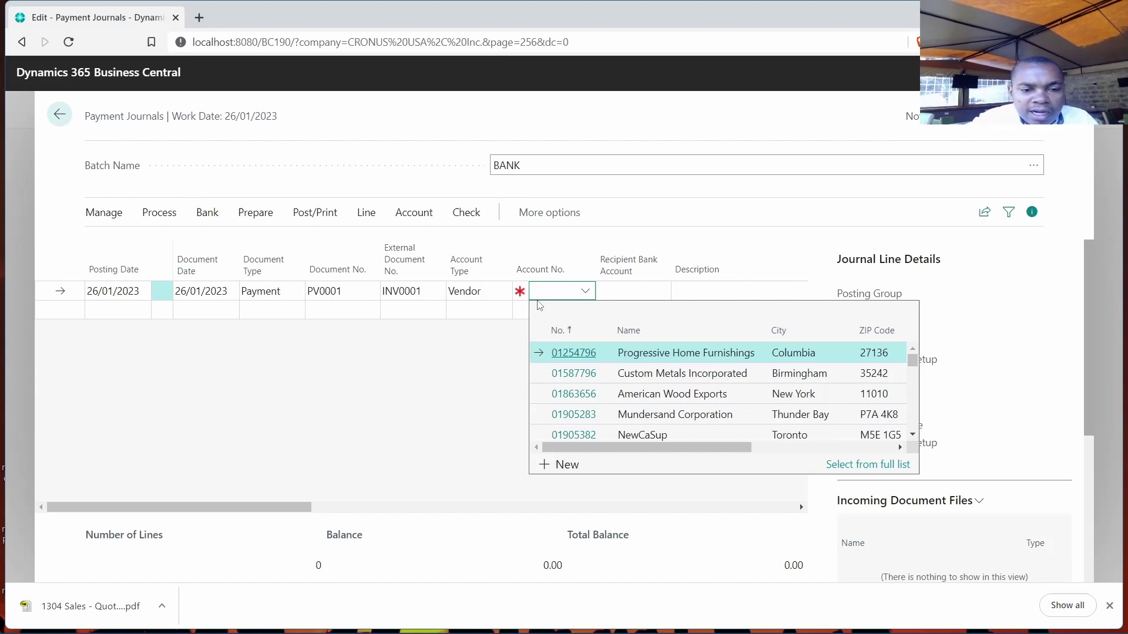
pyautogui.write('-ntha')
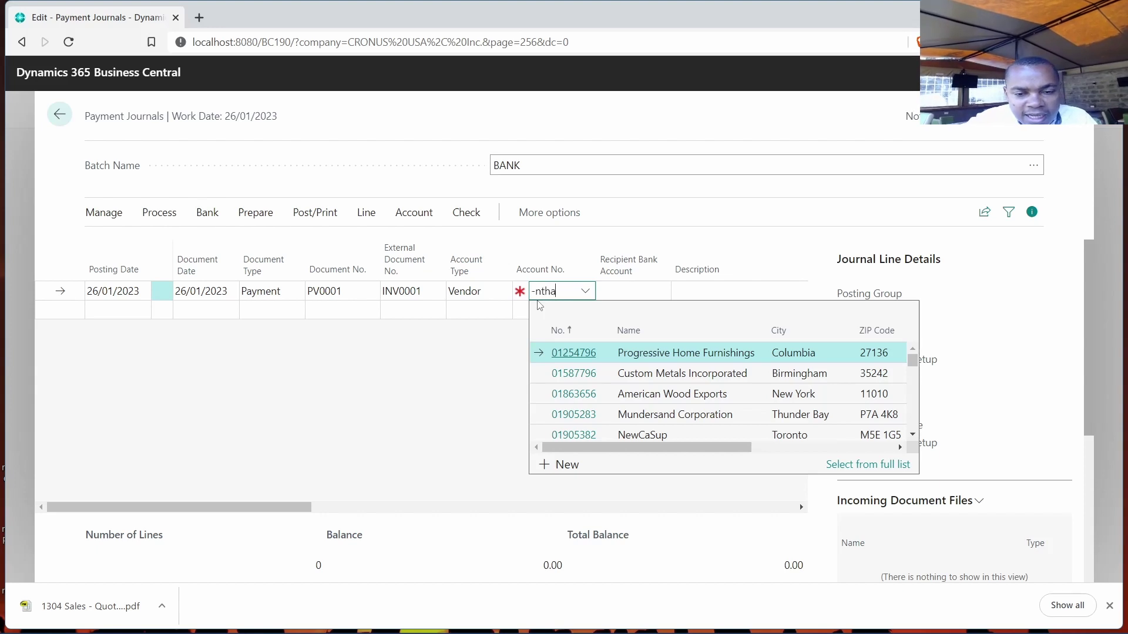
pyautogui.press('BackSpace')
pyautogui.press('BackSpace')
pyautogui.press('BackSpace')
pyautogui.press('BackSpace')
pyautogui.press('BackSpace')
pyautogui.write('nthale')
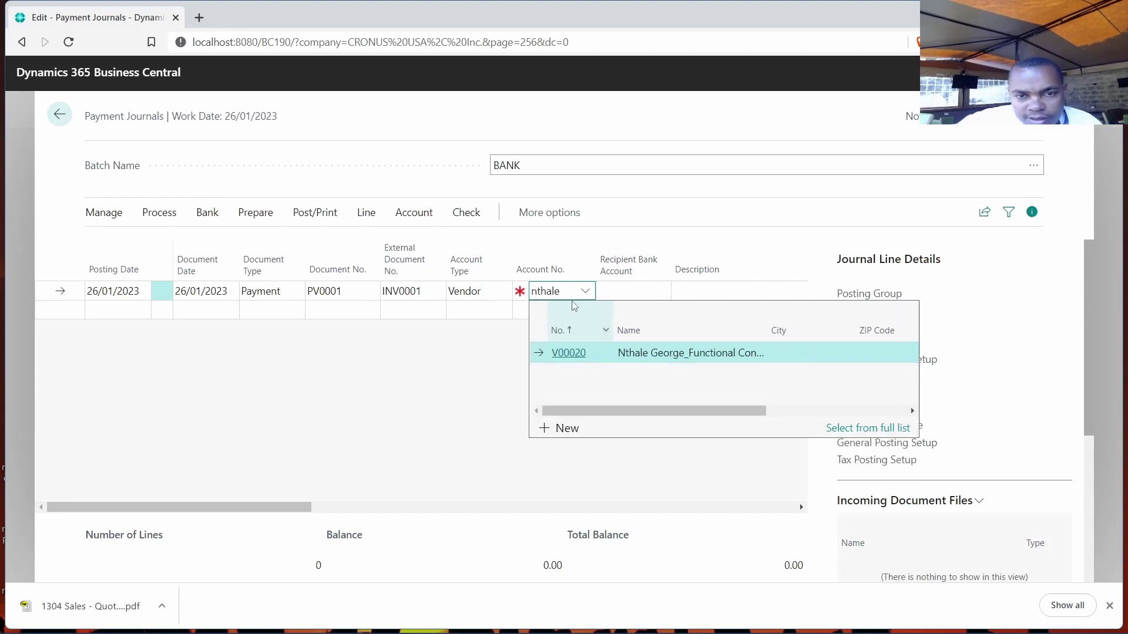
# Select vendor V00020 and check its recipient bank account choices, which are empty
pyautogui.click(569, 353)
pyautogui.click(629, 293)
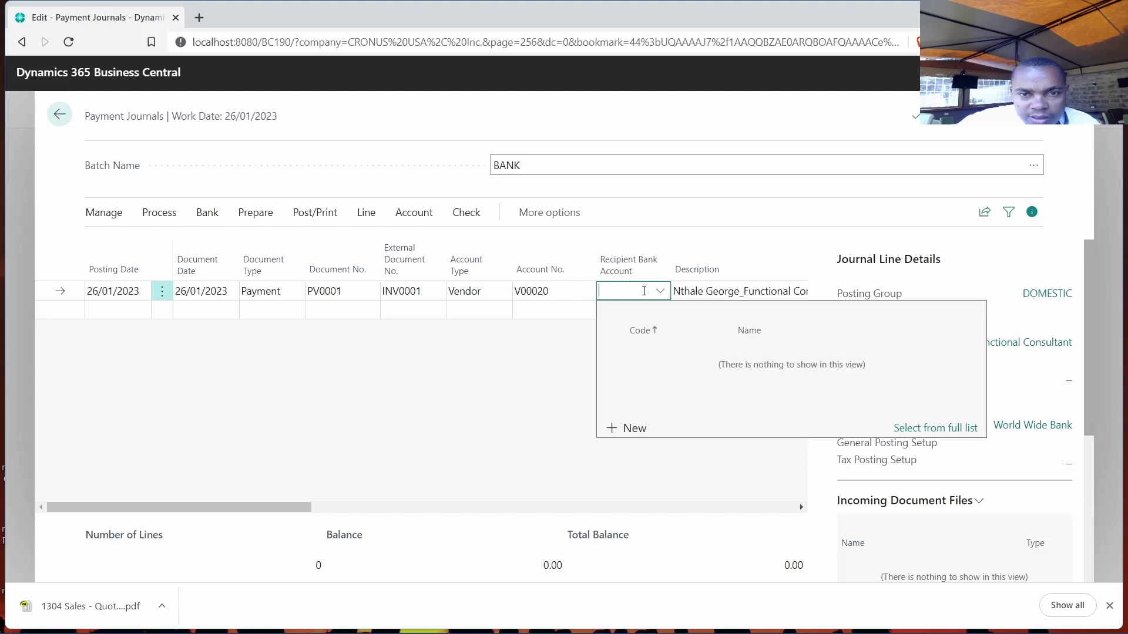
pyautogui.click(717, 291)
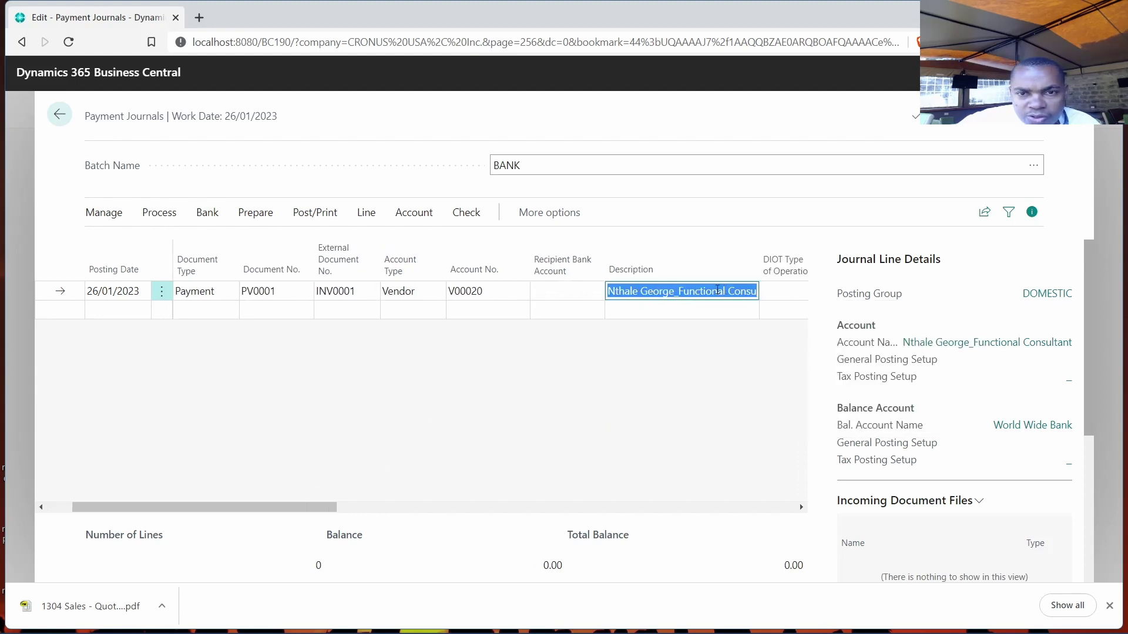
pyautogui.moveTo(576, 271)
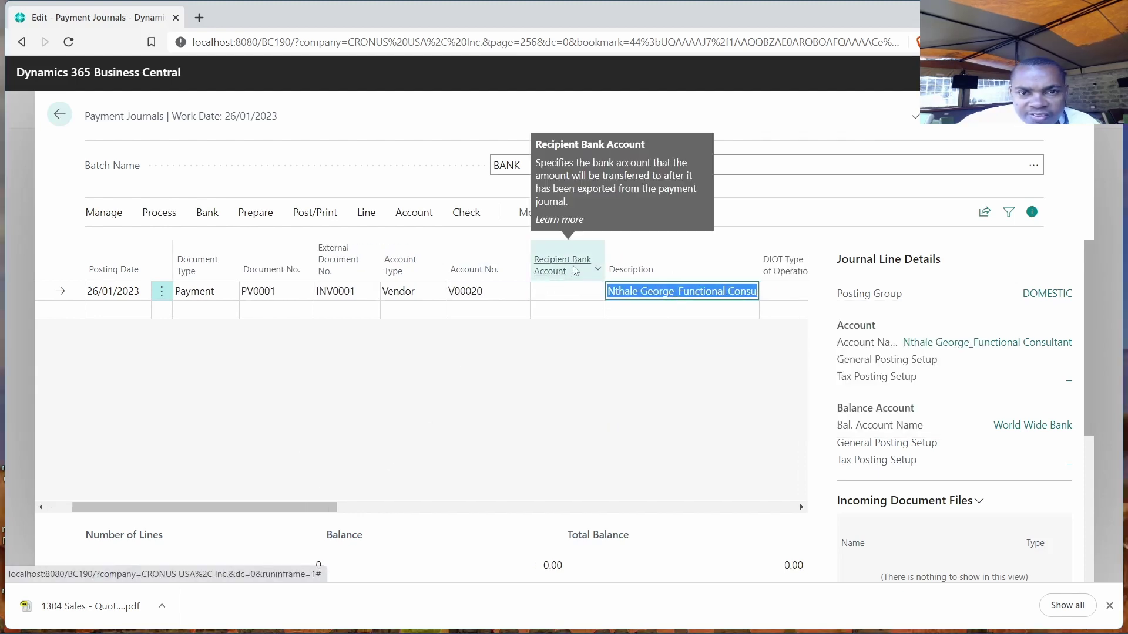
pyautogui.click(560, 293)
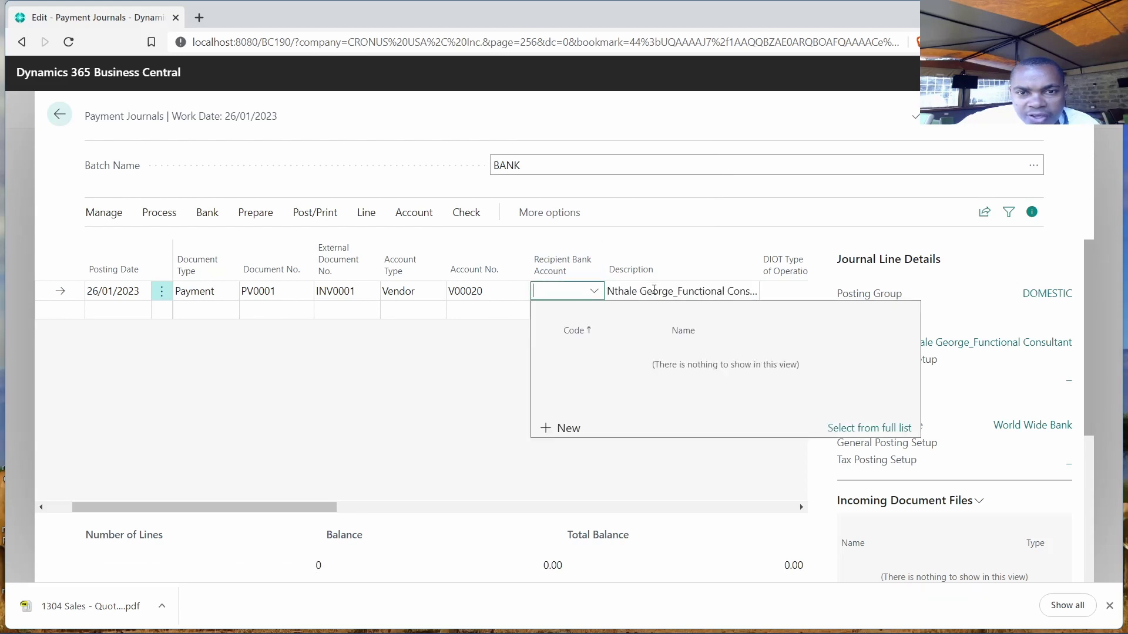
pyautogui.click(676, 291)
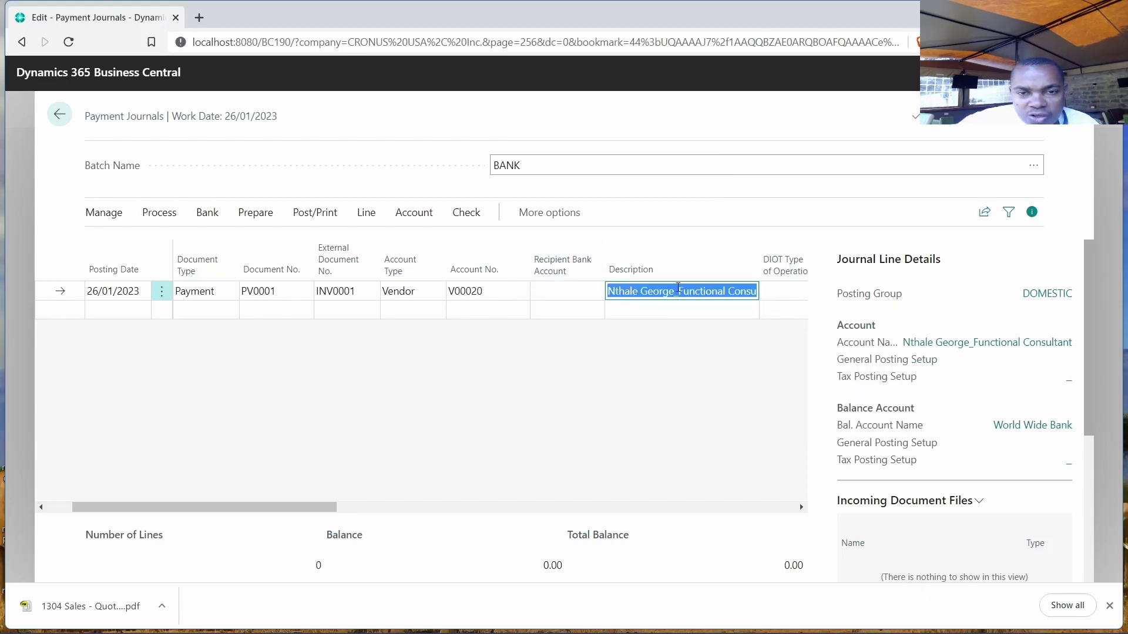
pyautogui.click(574, 292)
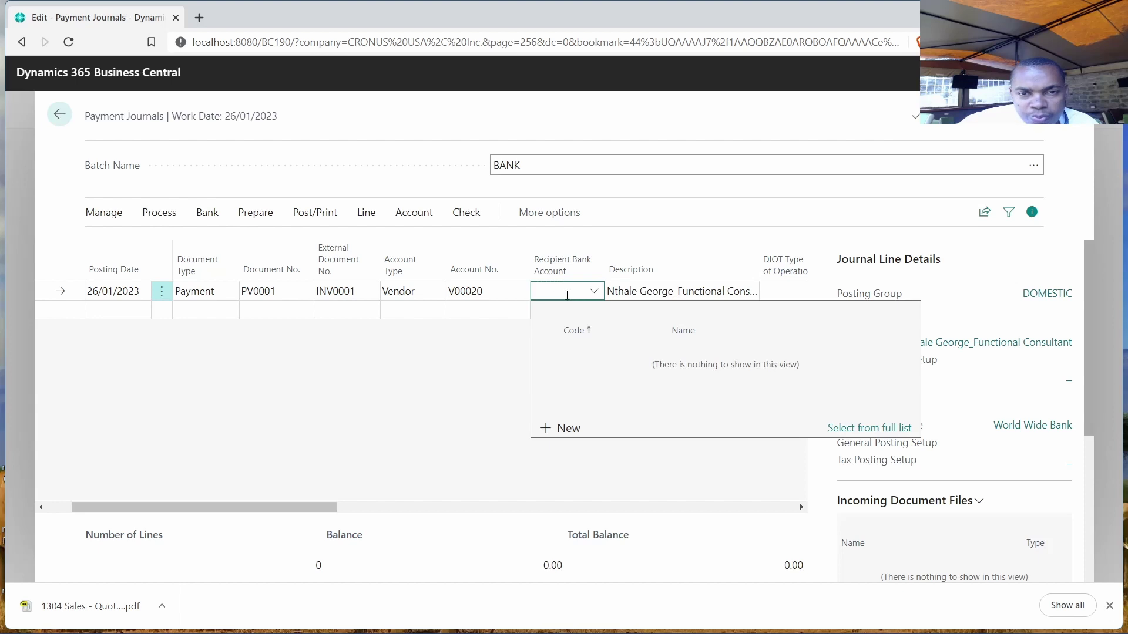
pyautogui.moveTo(290, 507); pyautogui.dragTo(477, 516)
# Enter a 3000 payment amount, keeping Bank Account as balance type and DIOT operation blank
pyautogui.click(581, 291)
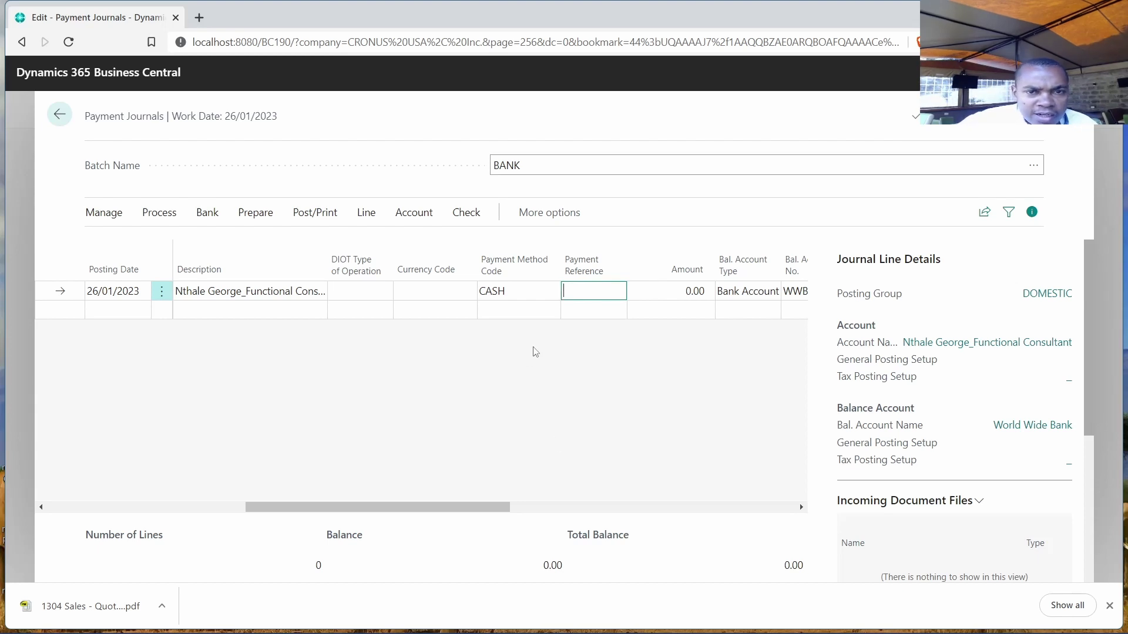
pyautogui.click(654, 295)
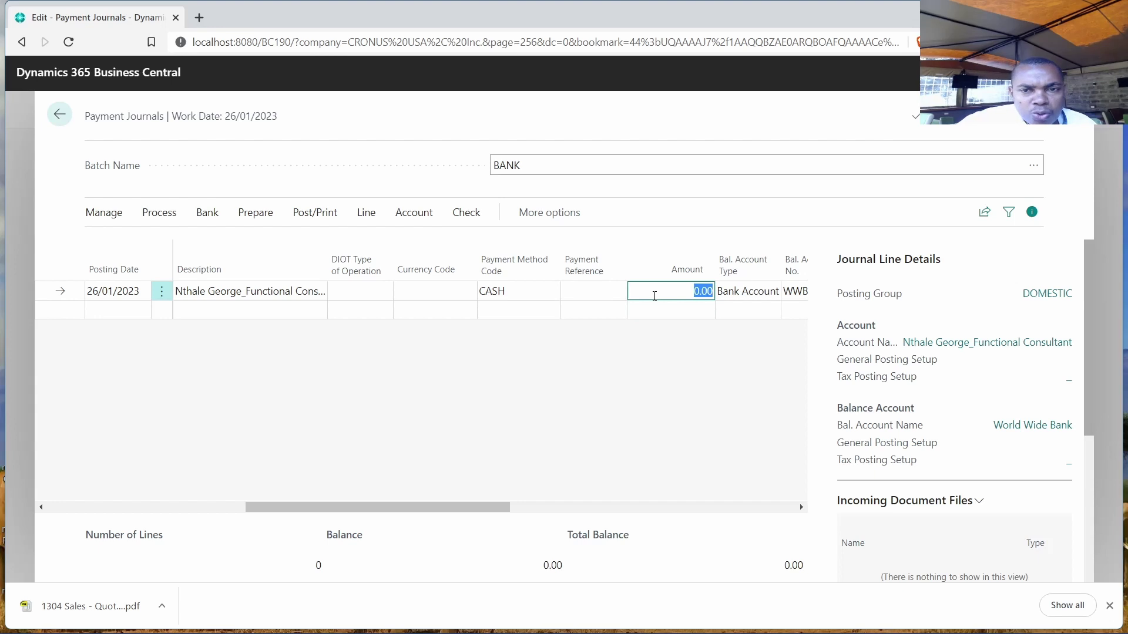
pyautogui.write('300')
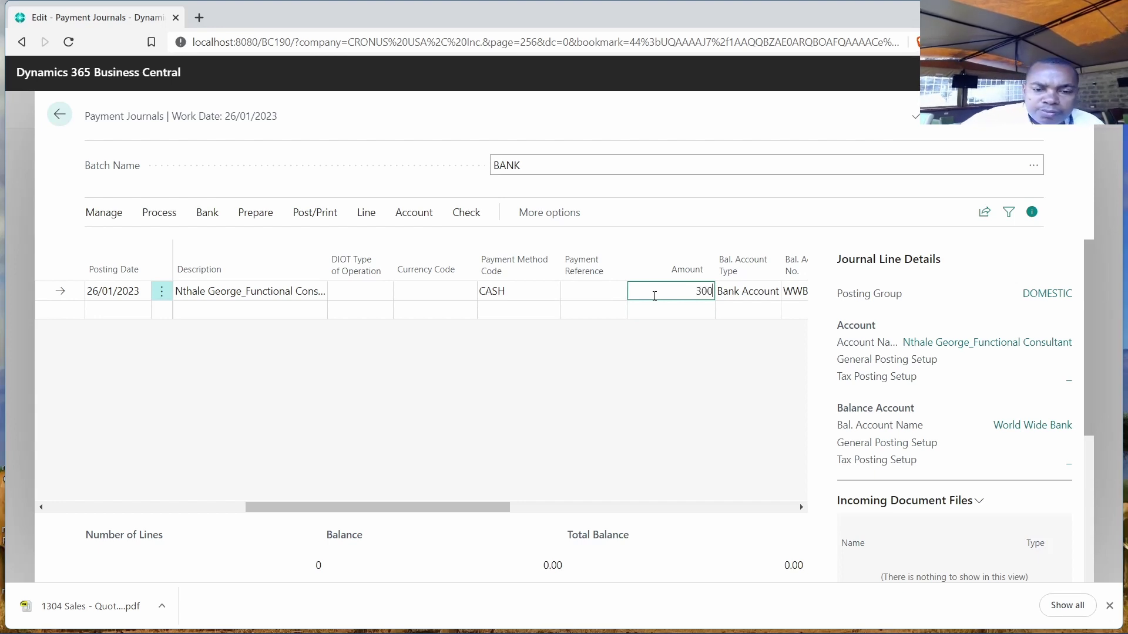
pyautogui.write('0')
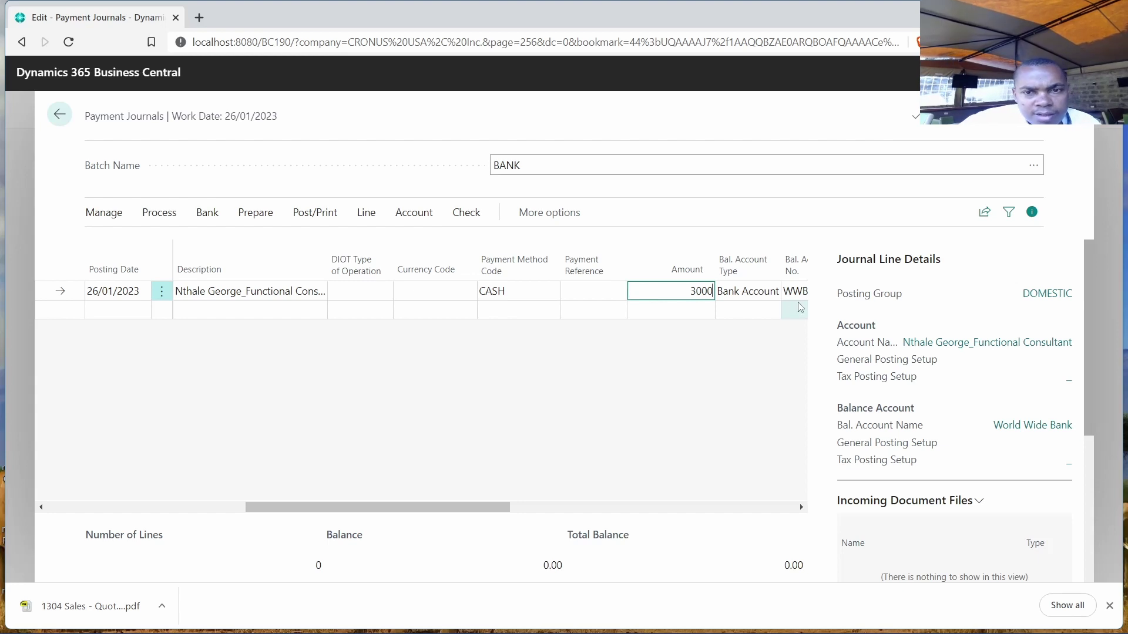
pyautogui.click(773, 294)
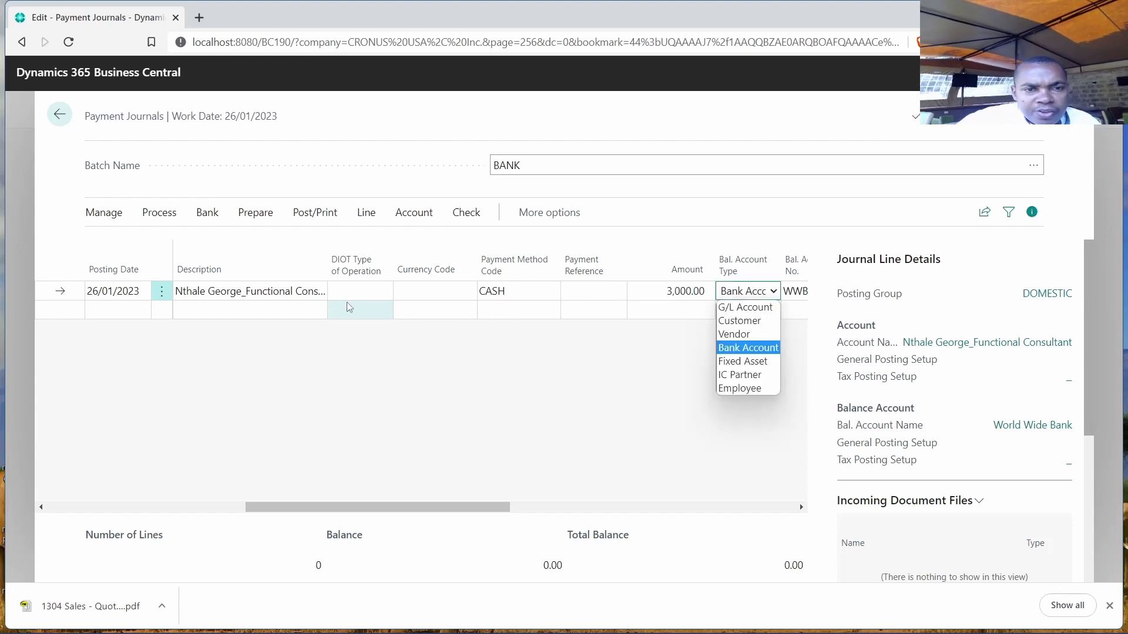
pyautogui.click(364, 290)
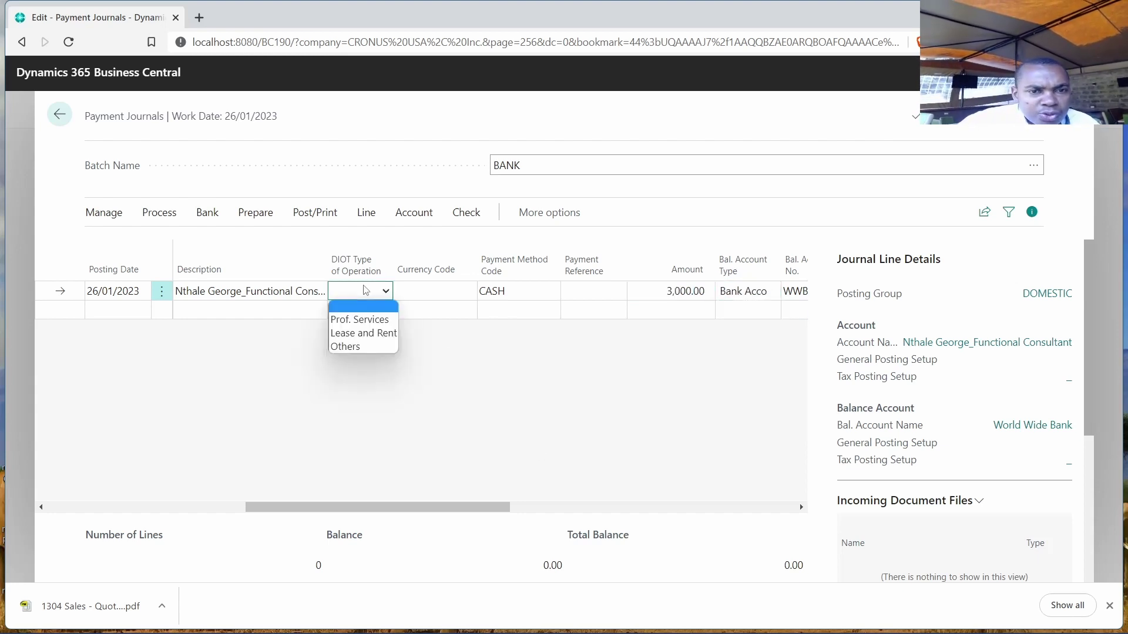
pyautogui.click(363, 306)
pyautogui.click(176, 212)
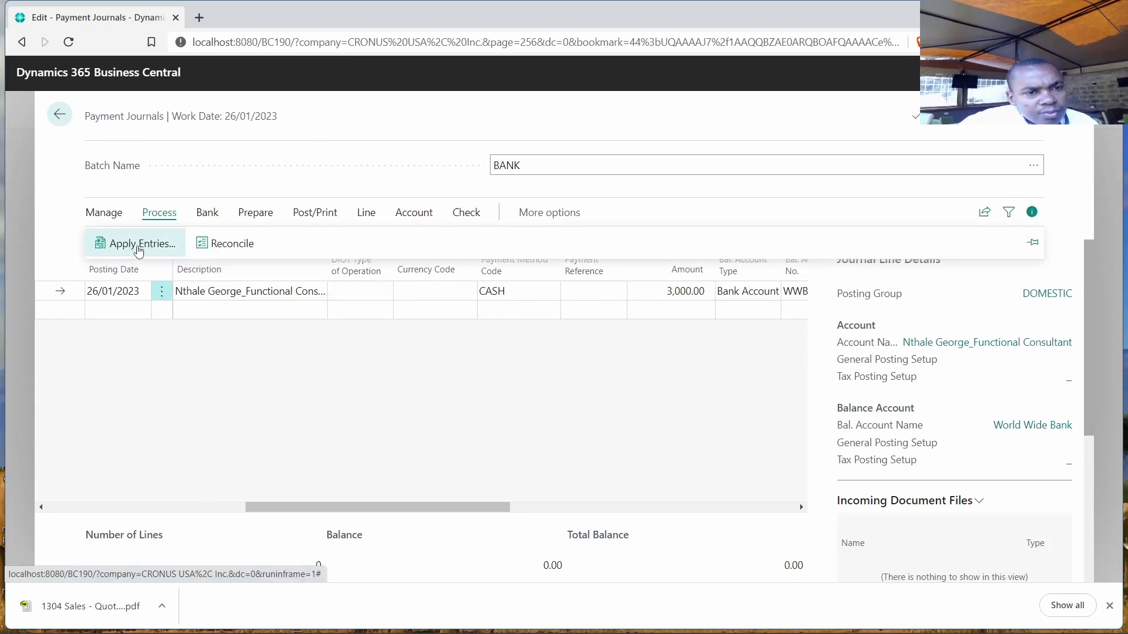
# Check Apply Entries and Suggest Vendor Payments, closing both without changes
pyautogui.click(135, 244)
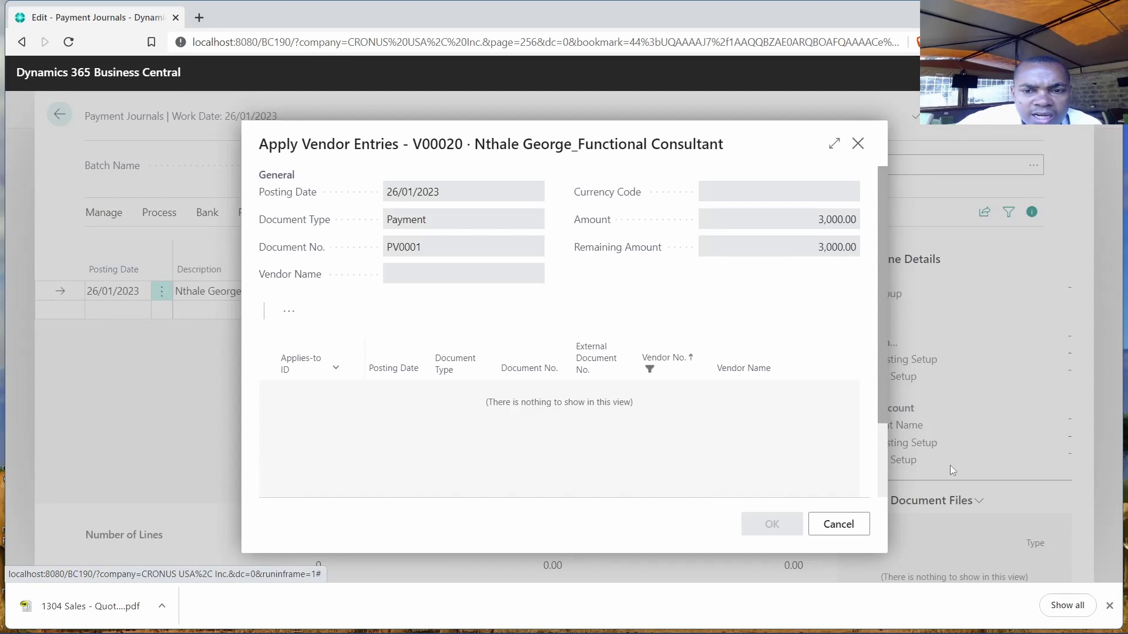
pyautogui.click(839, 524)
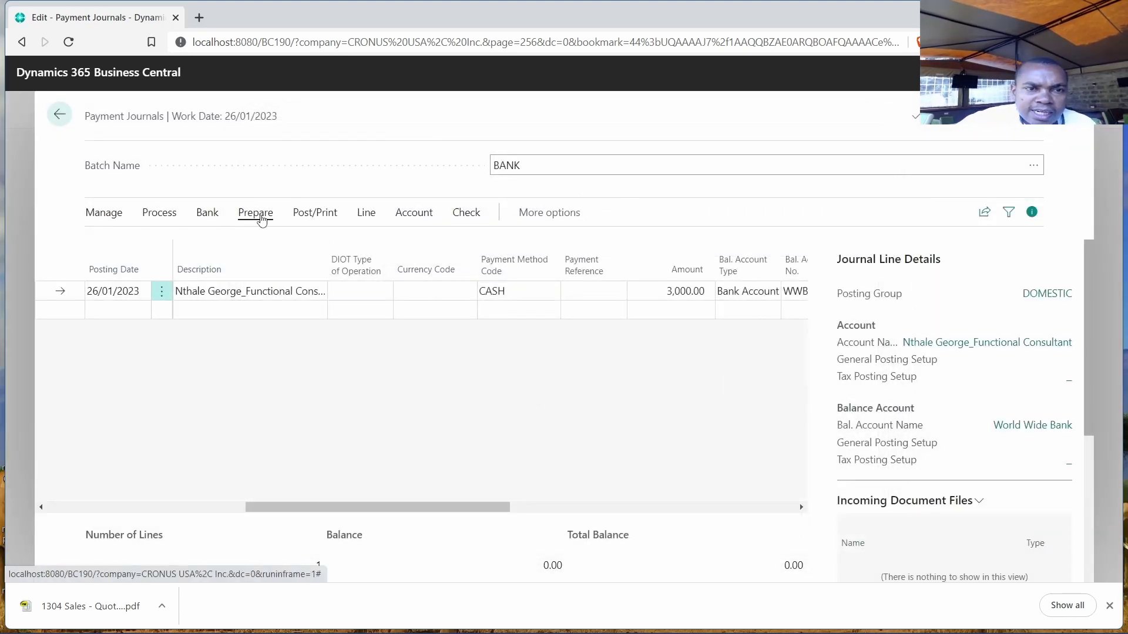
pyautogui.click(256, 212)
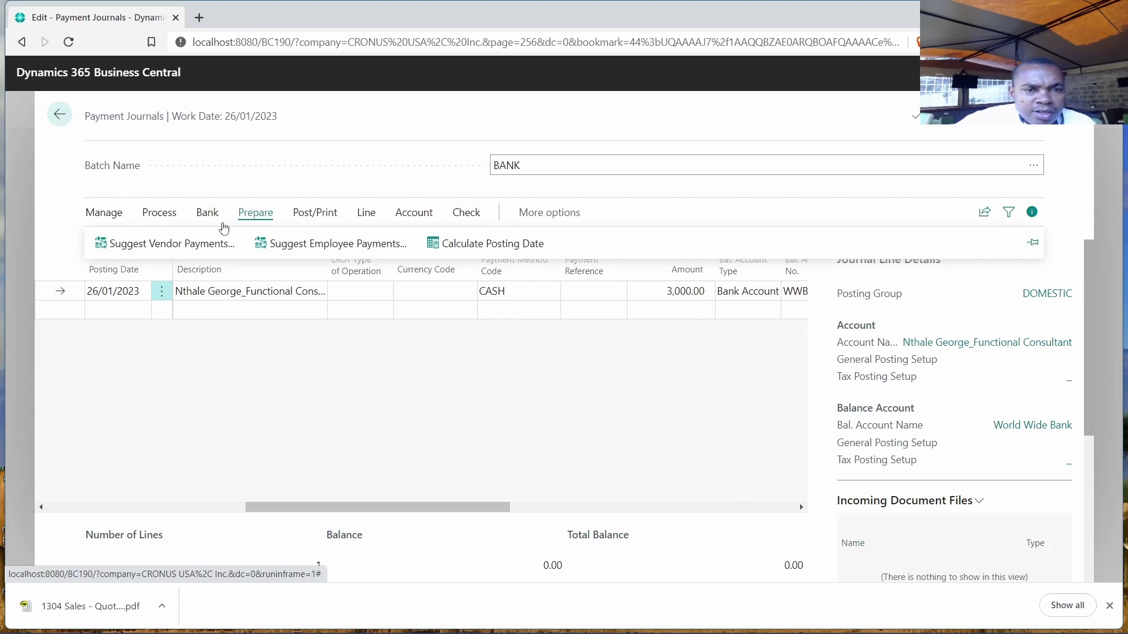
pyautogui.click(196, 242)
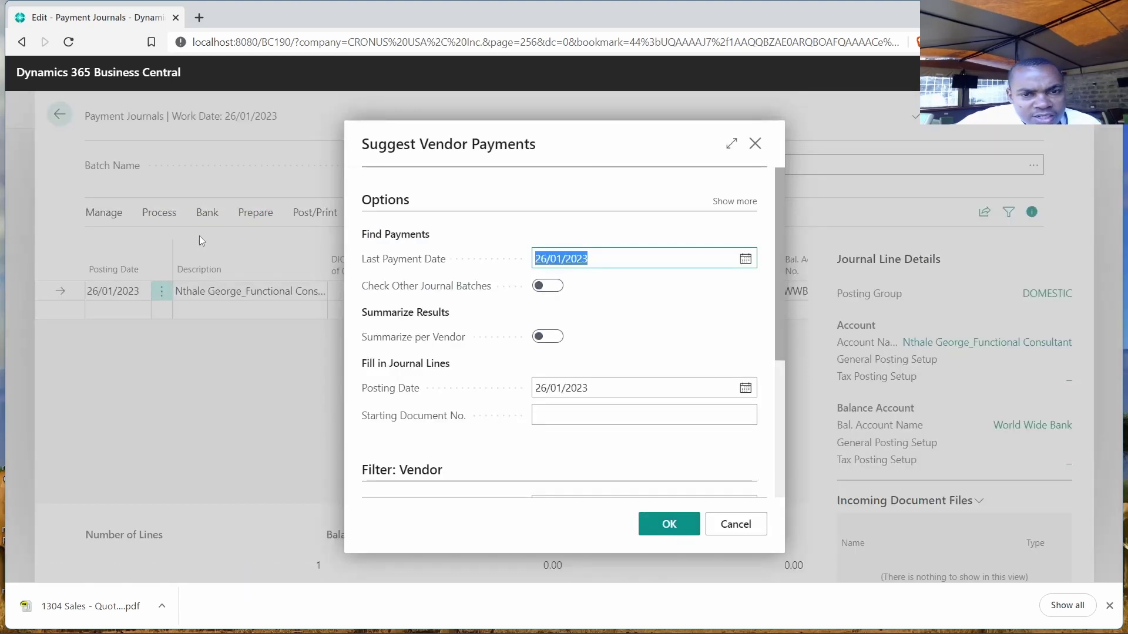
pyautogui.scroll(-3, 593, 273)
pyautogui.scroll(3, 710, 169)
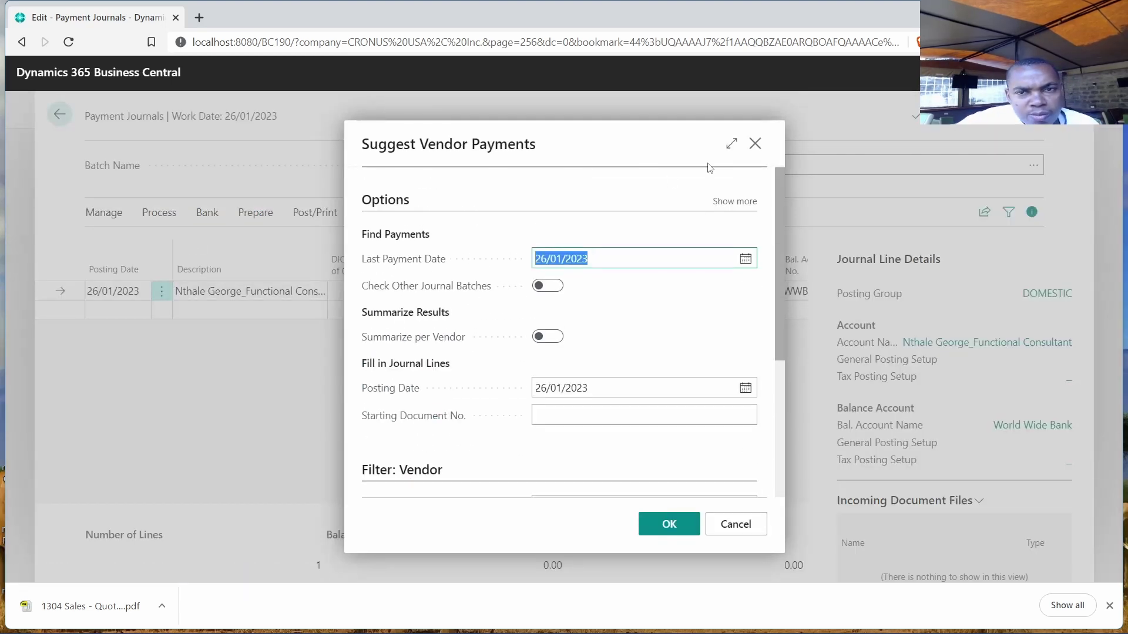
pyautogui.click(755, 143)
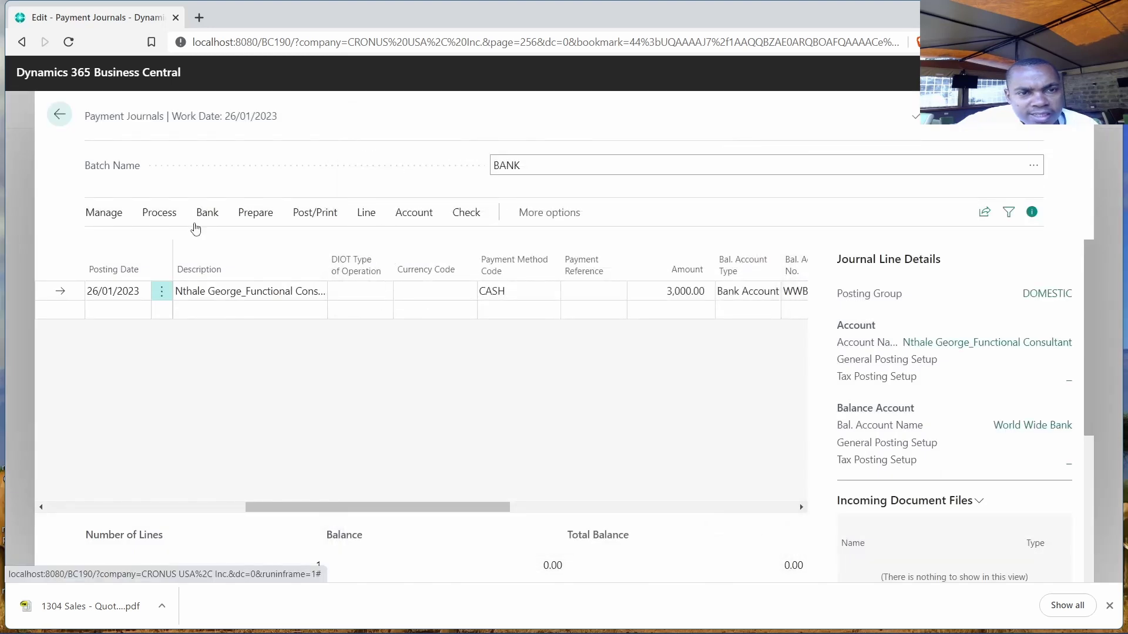
pyautogui.click(314, 212)
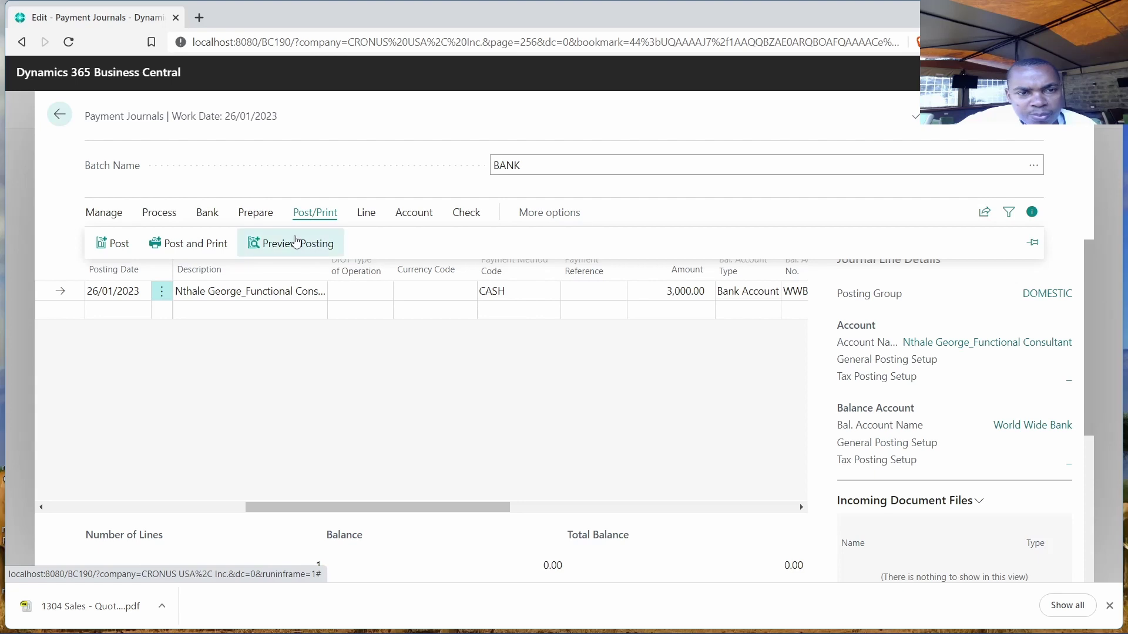
# Preview the posting entries, then post the 3,000.00 payment line and return to Vendors
pyautogui.click(292, 249)
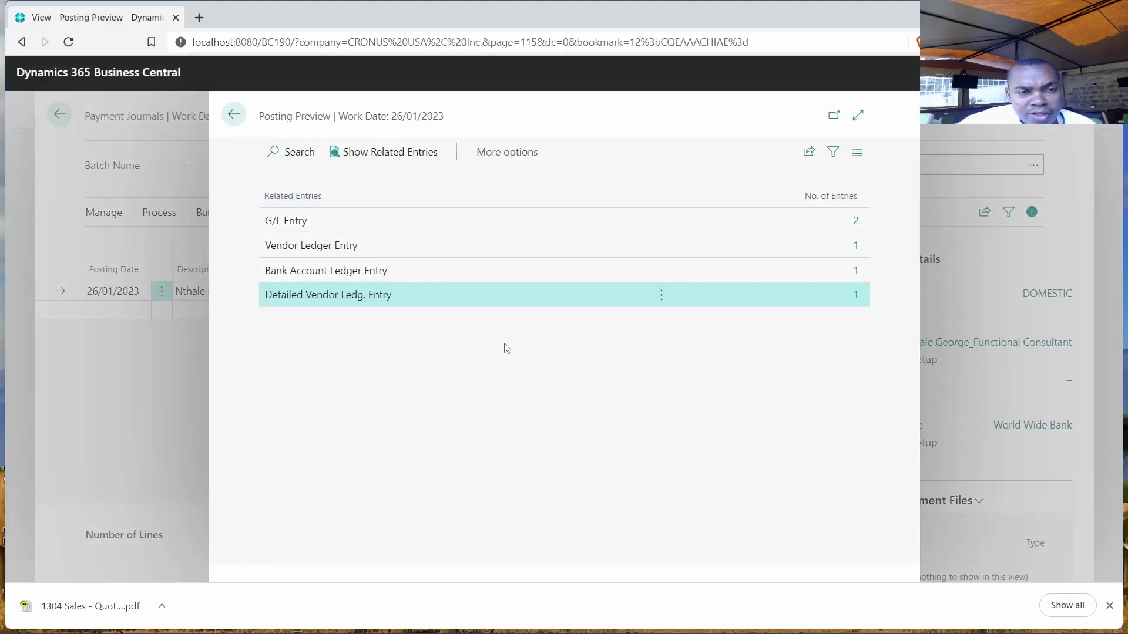
pyautogui.click(233, 114)
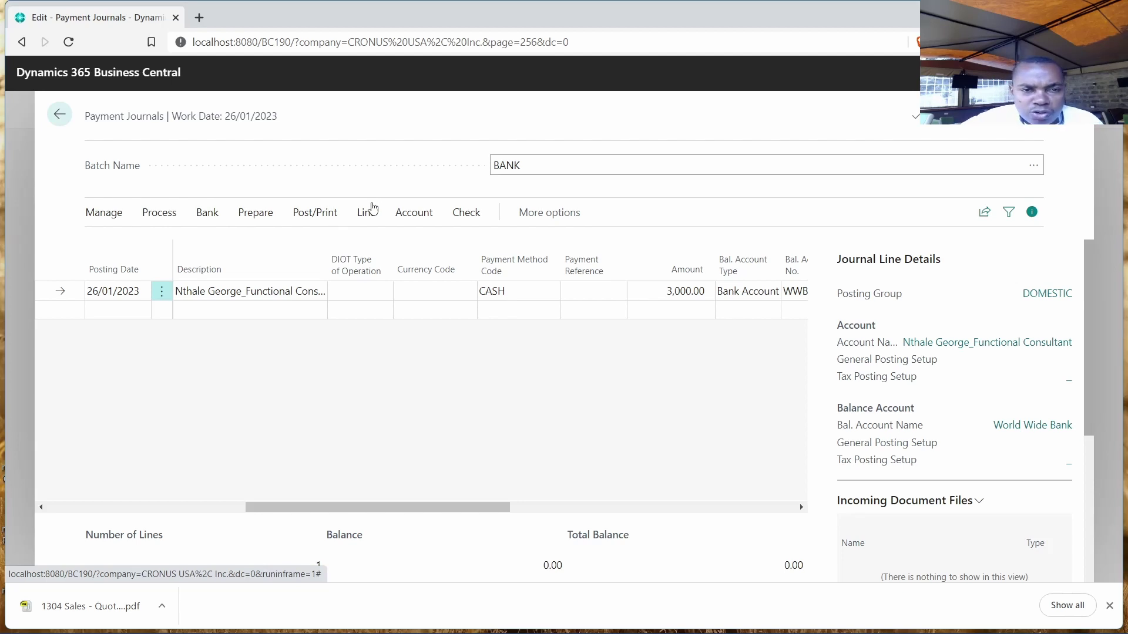
pyautogui.click(316, 213)
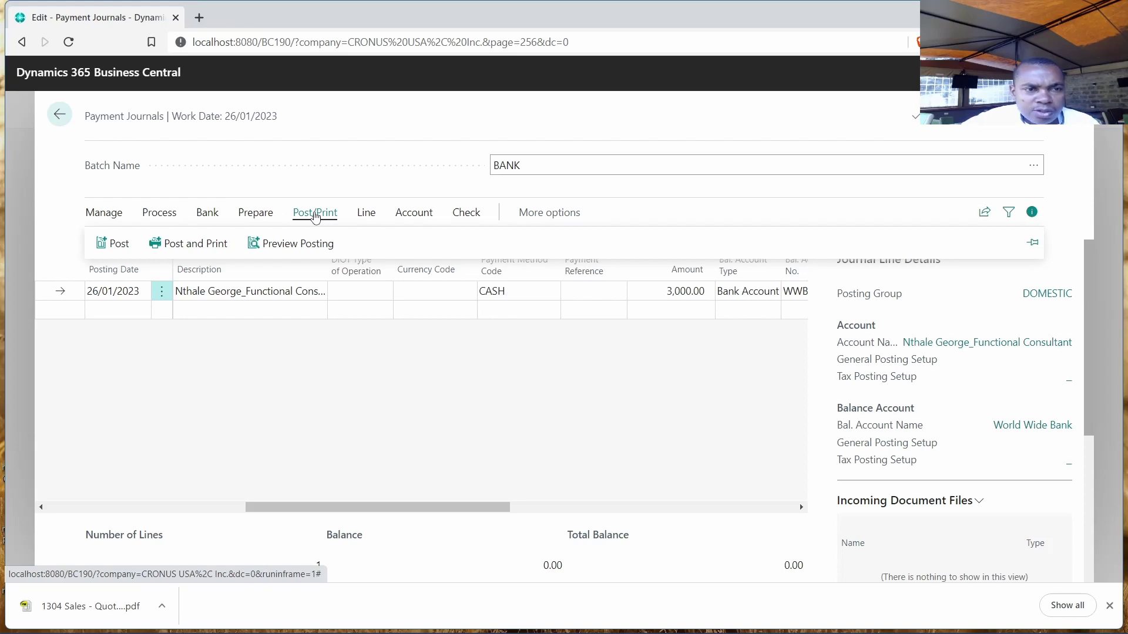
pyautogui.click(119, 246)
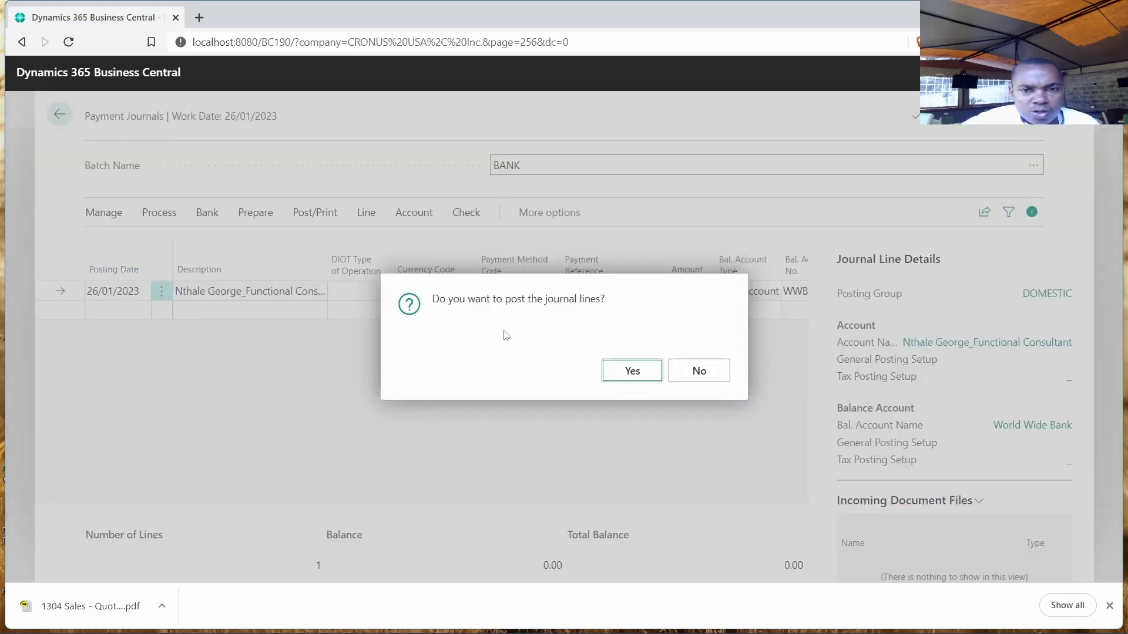
pyautogui.click(614, 368)
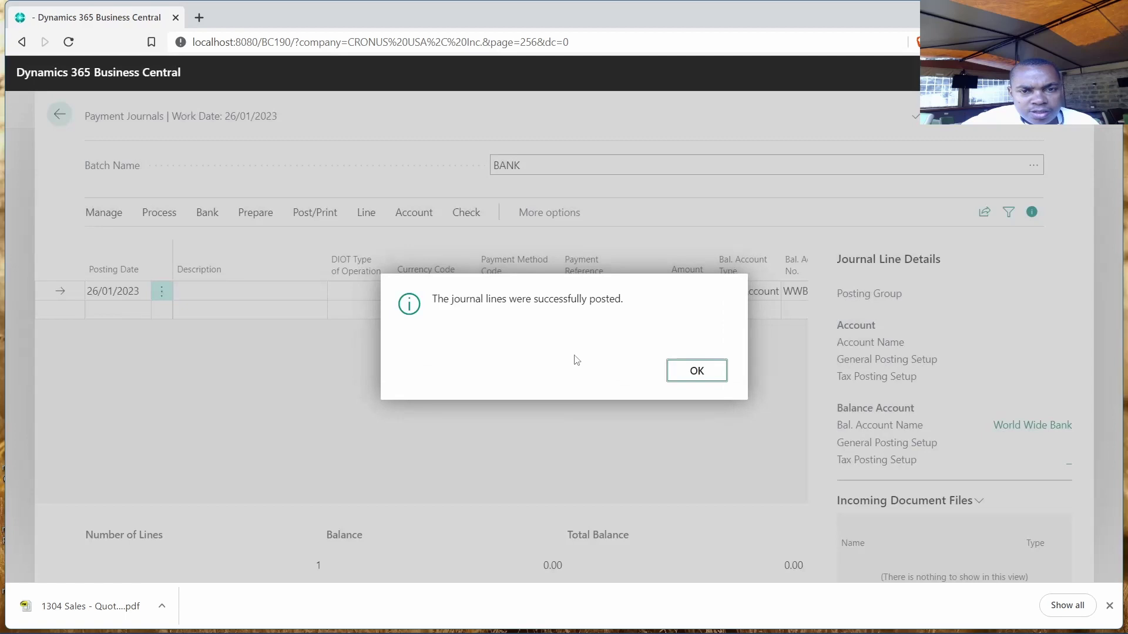
pyautogui.click(689, 375)
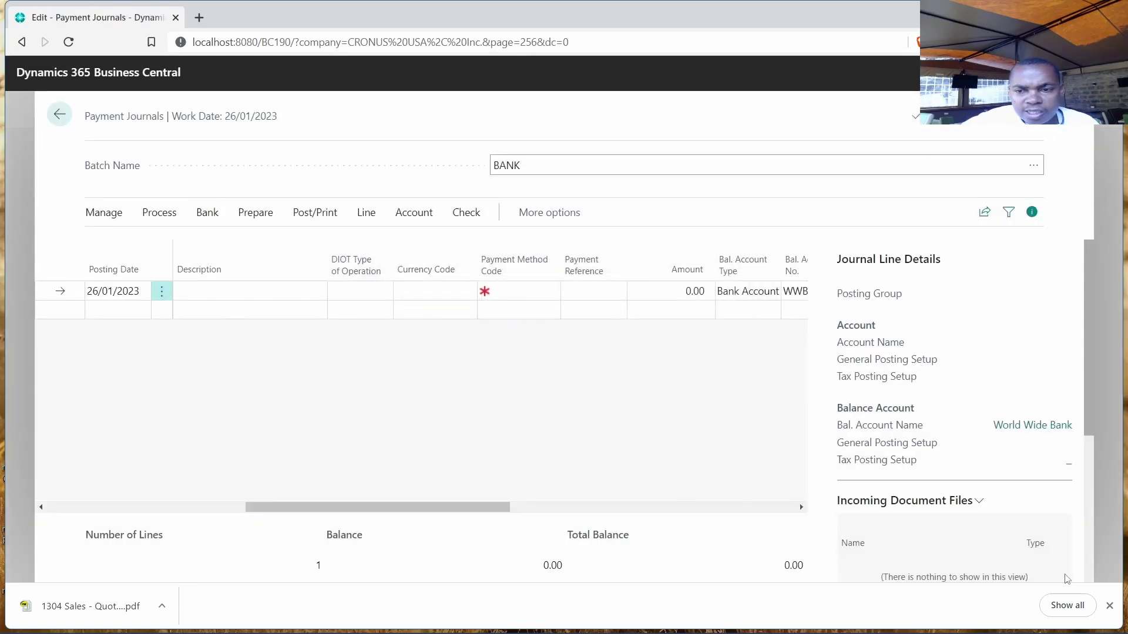
pyautogui.moveTo(433, 495); pyautogui.dragTo(491, 506)
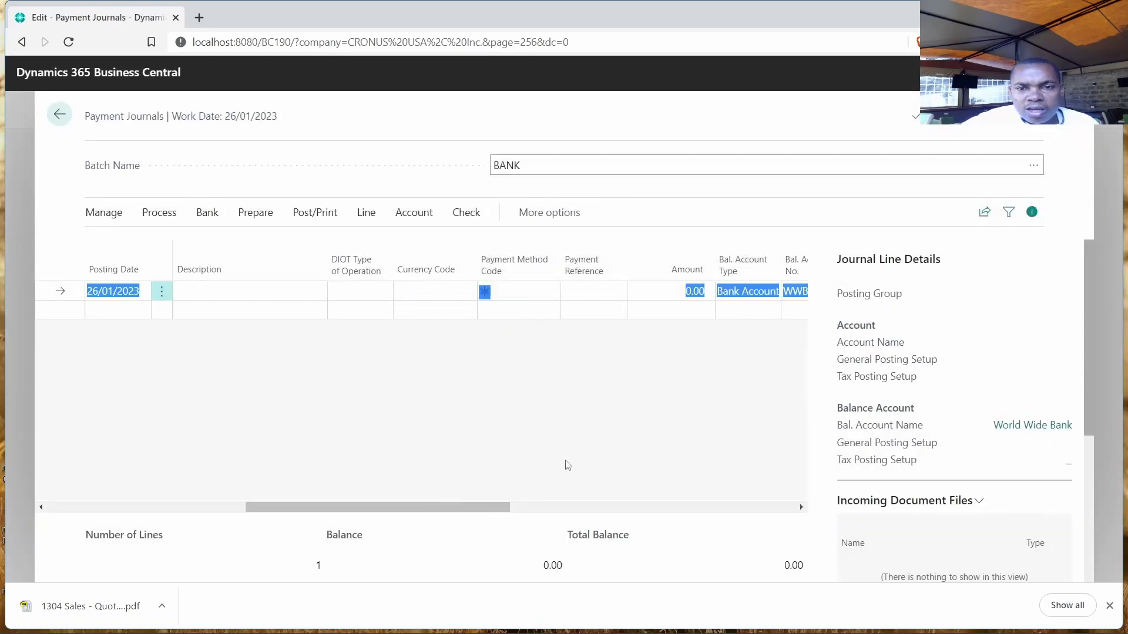
pyautogui.click(59, 114)
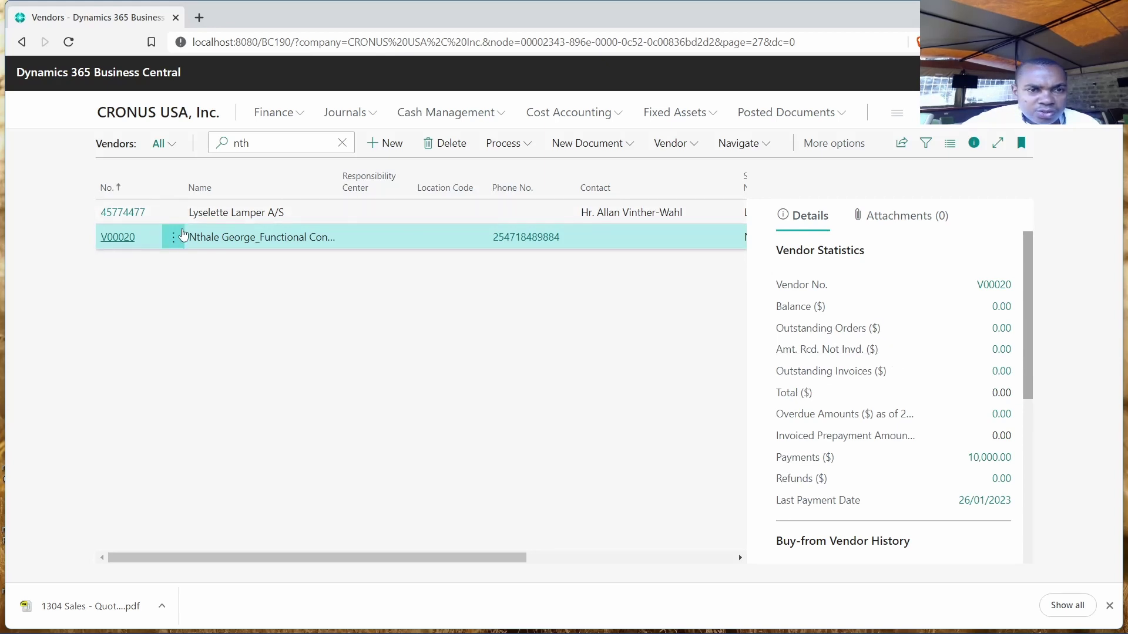
# Check the consultant vendor's statistics: -3,000.00 balance and 13,000.00 in total payments
pyautogui.click(118, 237)
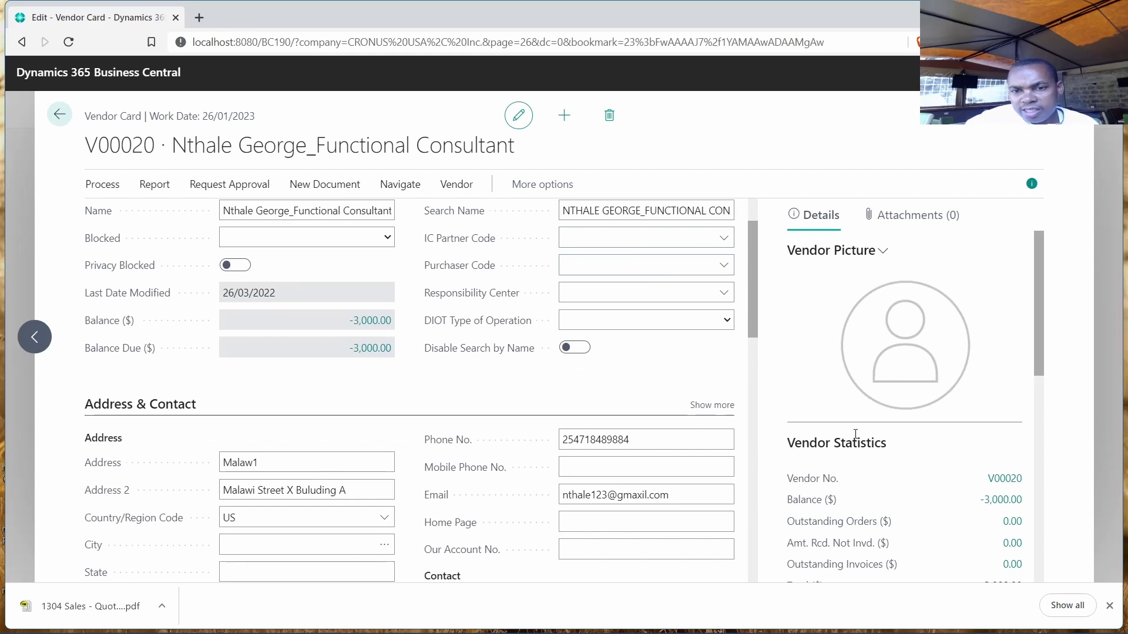
pyautogui.scroll(-4, 975, 493)
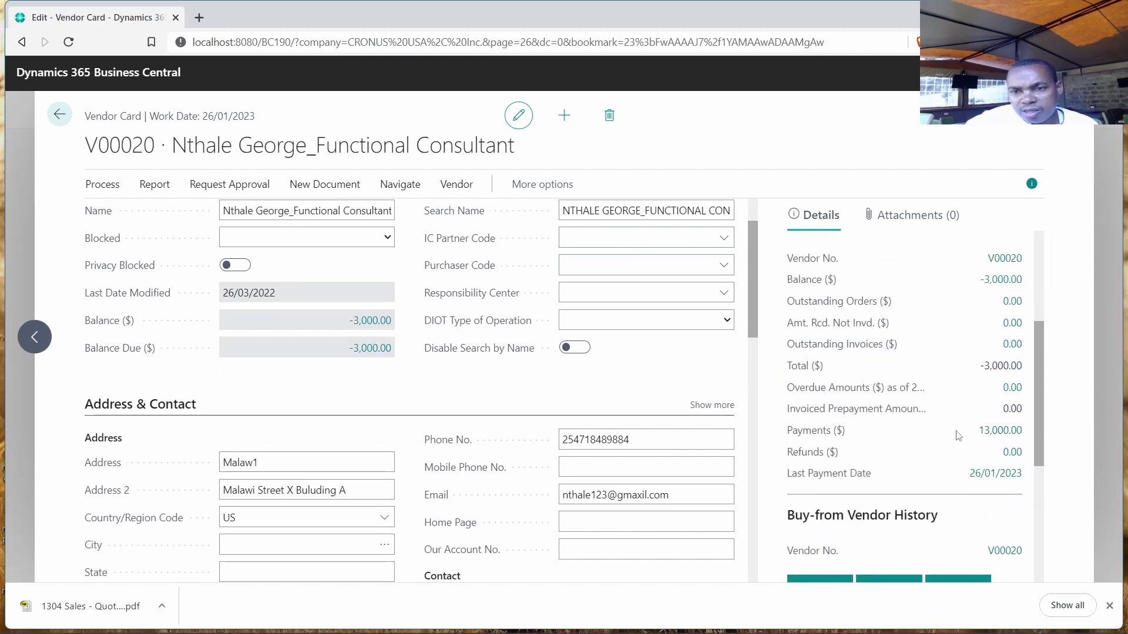
pyautogui.scroll(4, 899, 346)
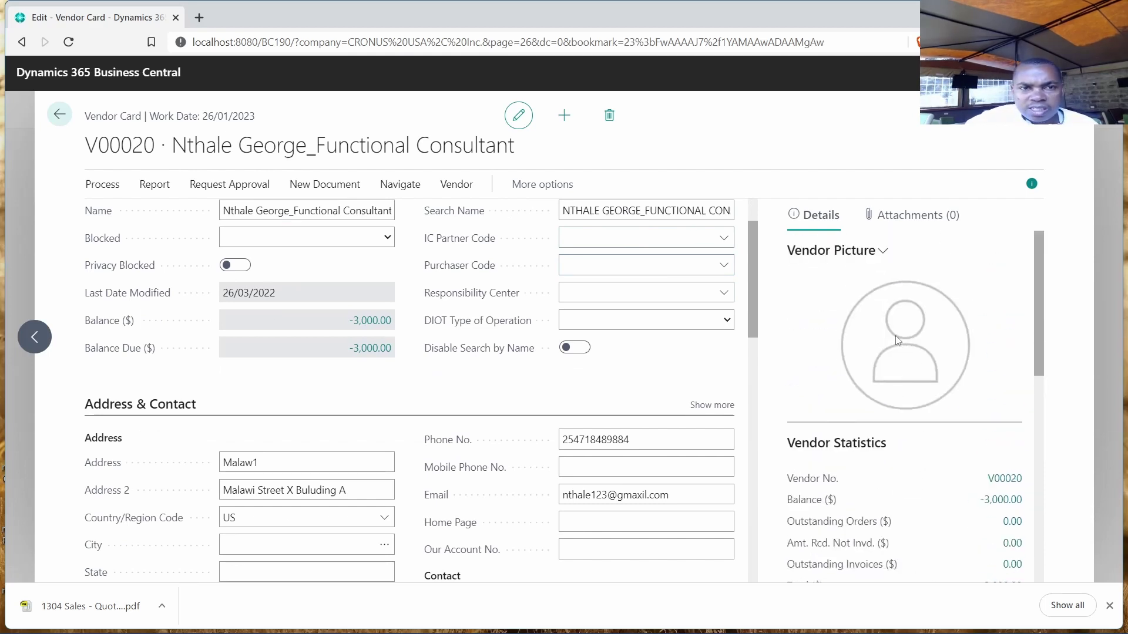
pyautogui.scroll(-4, 897, 341)
pyautogui.click(60, 115)
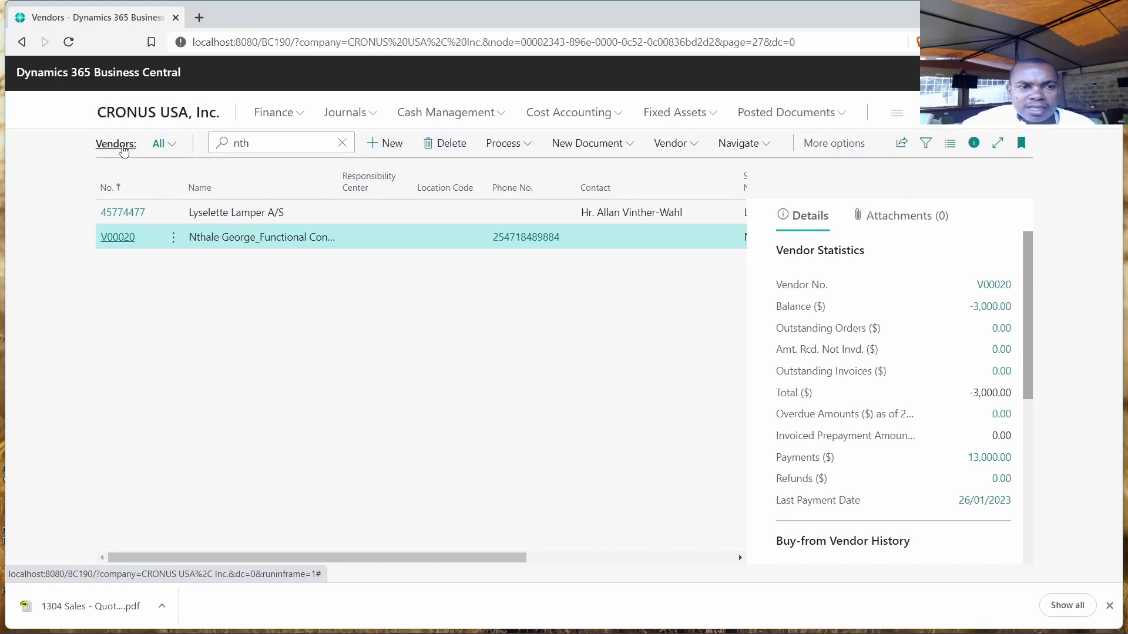
# Dismiss the vendors help tip and show the Vendor actions for V00020
pyautogui.click(124, 145)
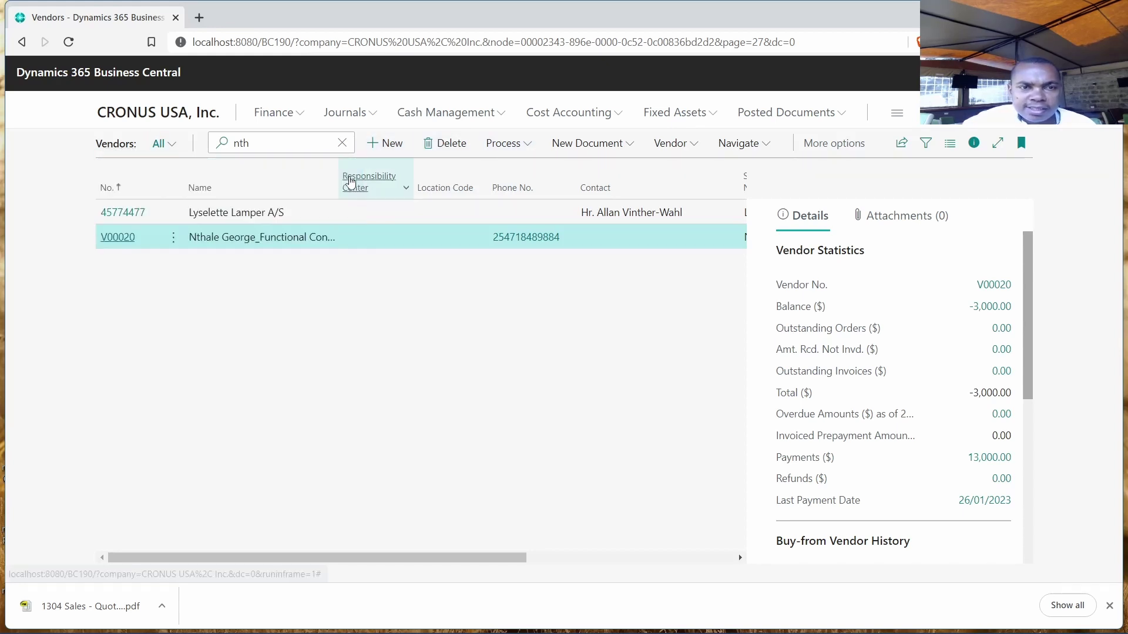
pyautogui.click(346, 180)
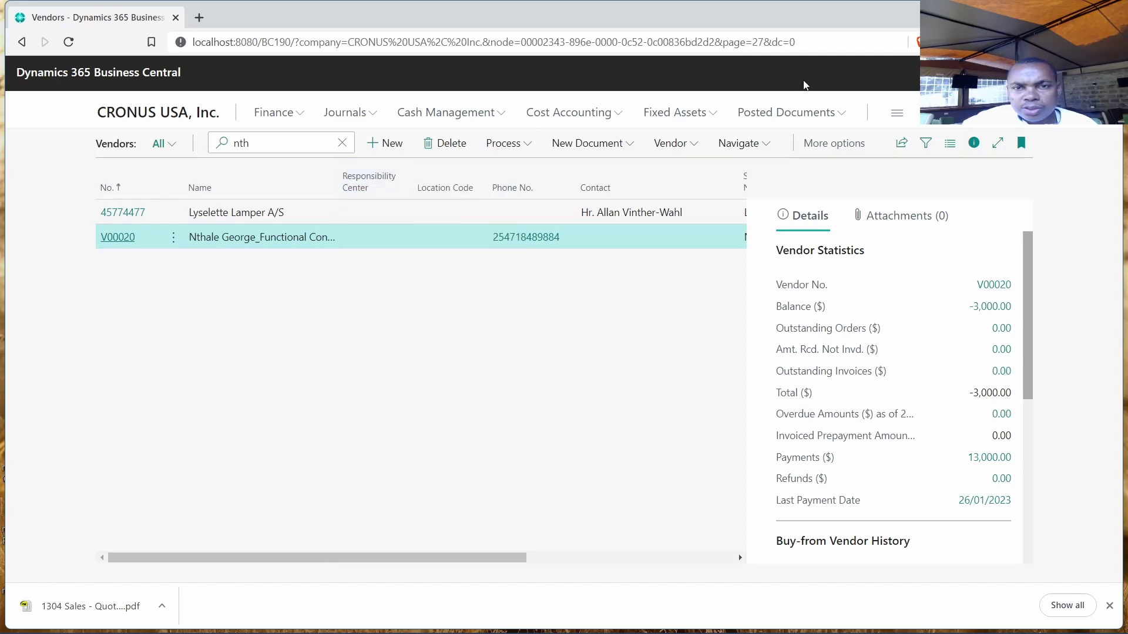
pyautogui.click(695, 143)
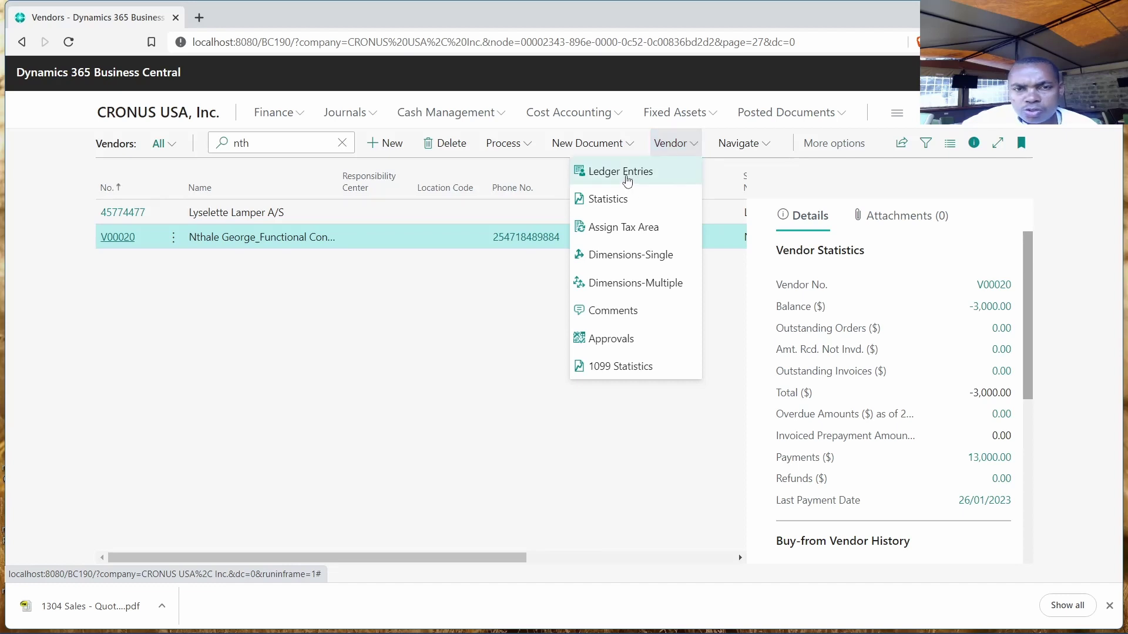
pyautogui.click(623, 174)
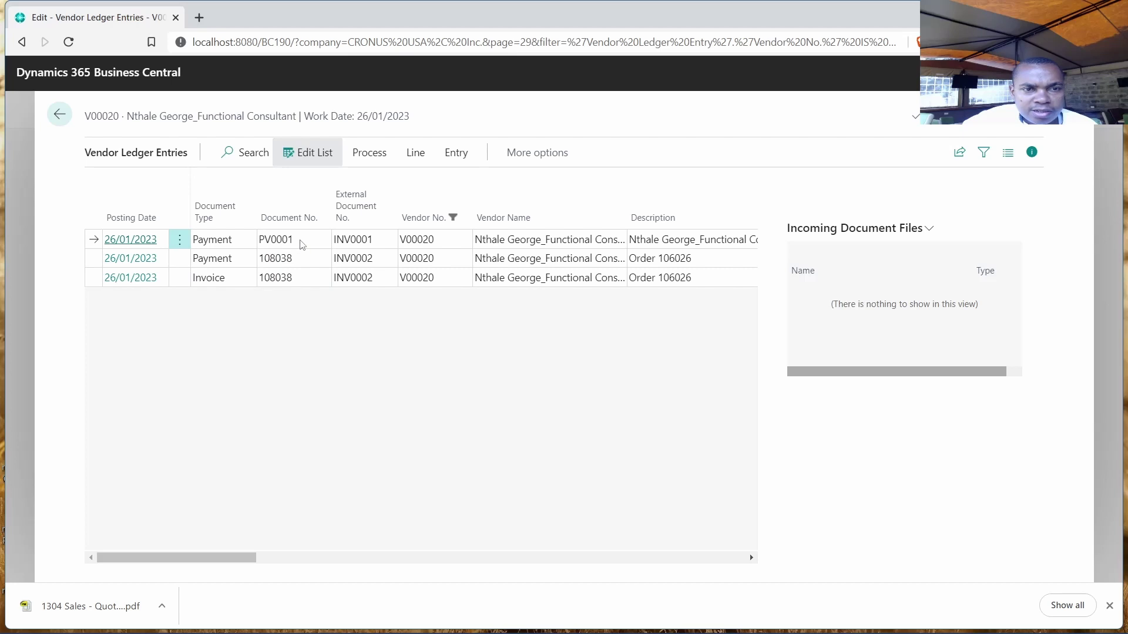
pyautogui.moveTo(223, 561); pyautogui.dragTo(46, 505)
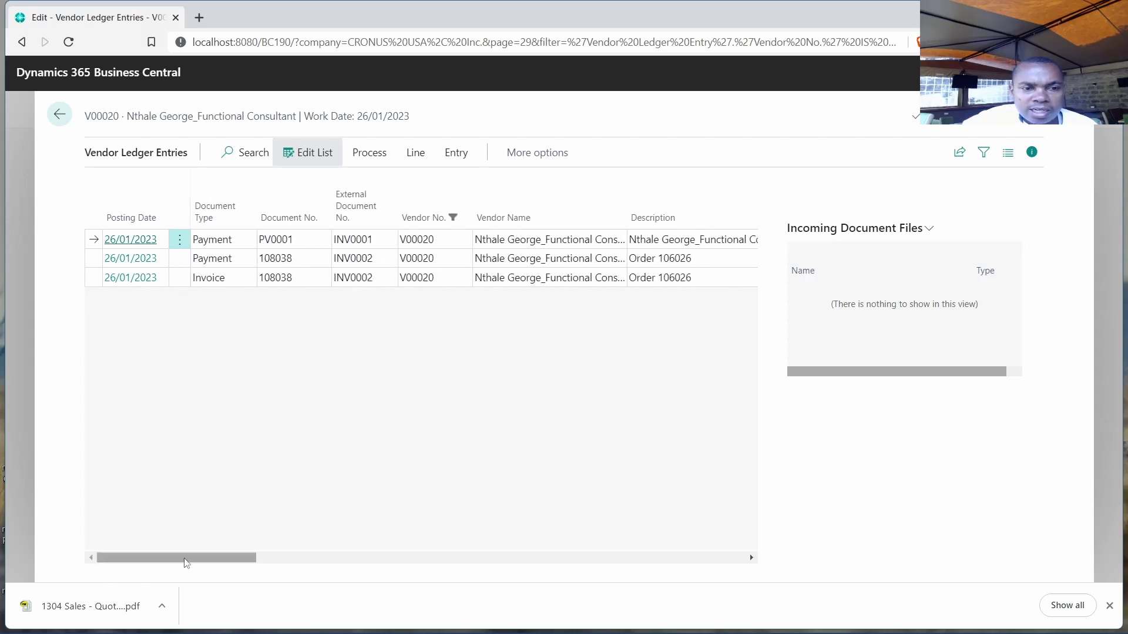
pyautogui.moveTo(189, 559); pyautogui.dragTo(145, 543)
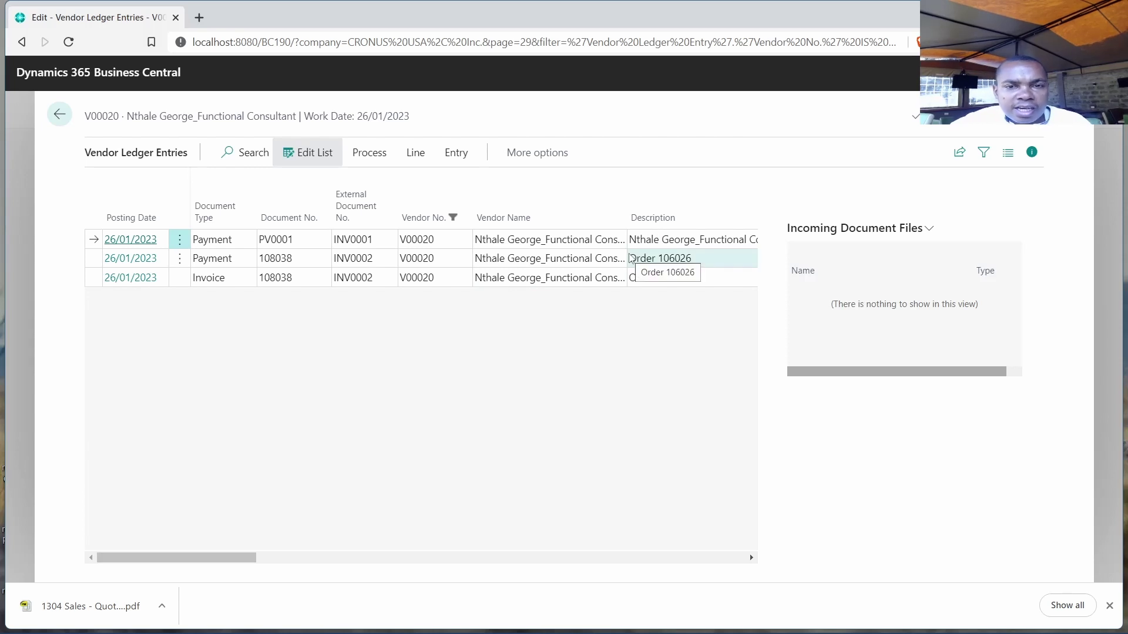
pyautogui.press('Escape')
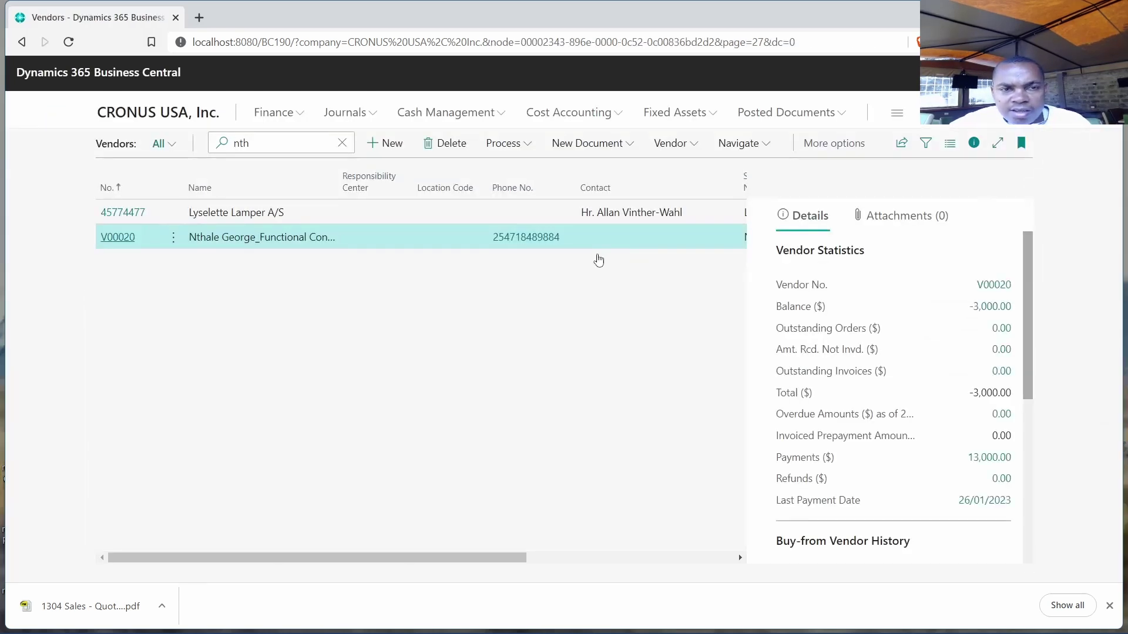
# Preview the Aged Accounts Payable report filtered to vendor V00020, showing -3,000.00 current, then close it
pyautogui.press('Escape')
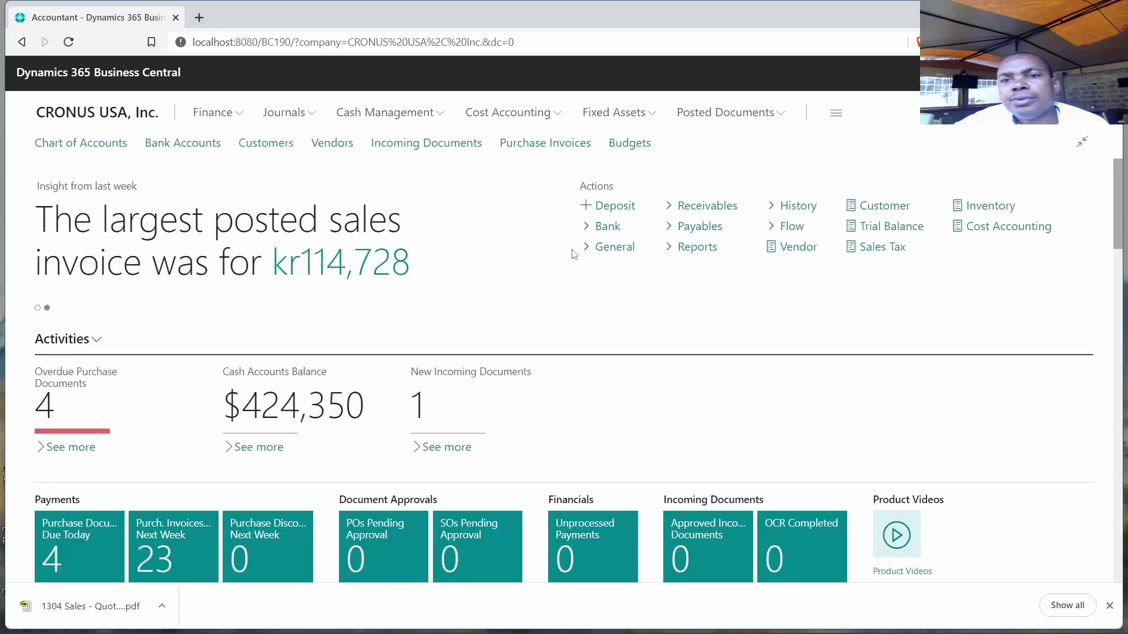
pyautogui.click(800, 248)
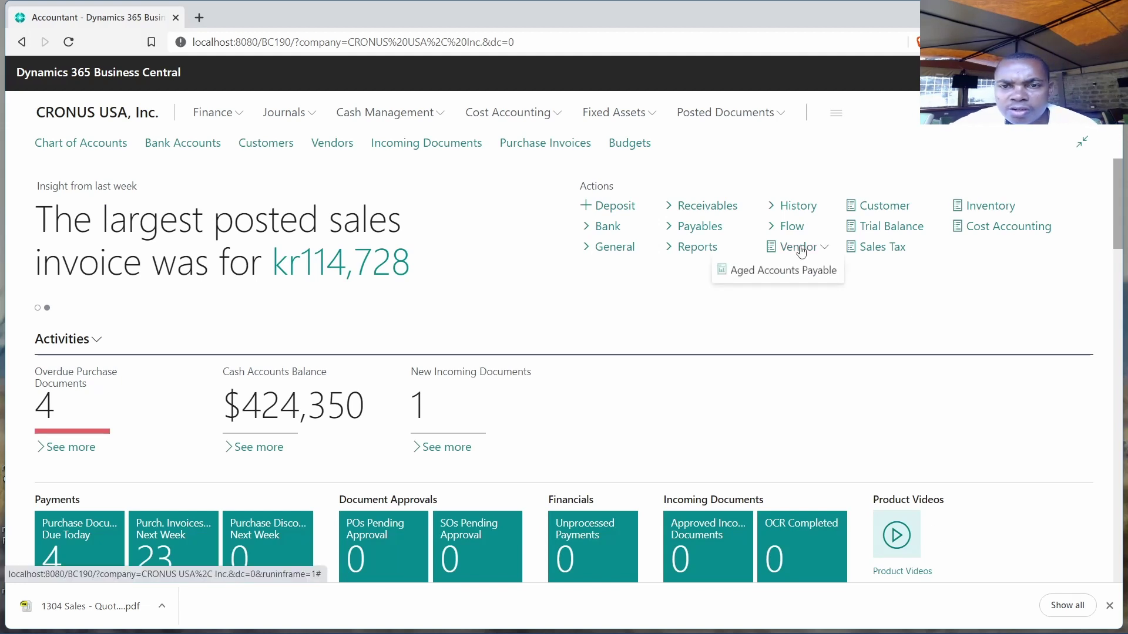
pyautogui.click(759, 270)
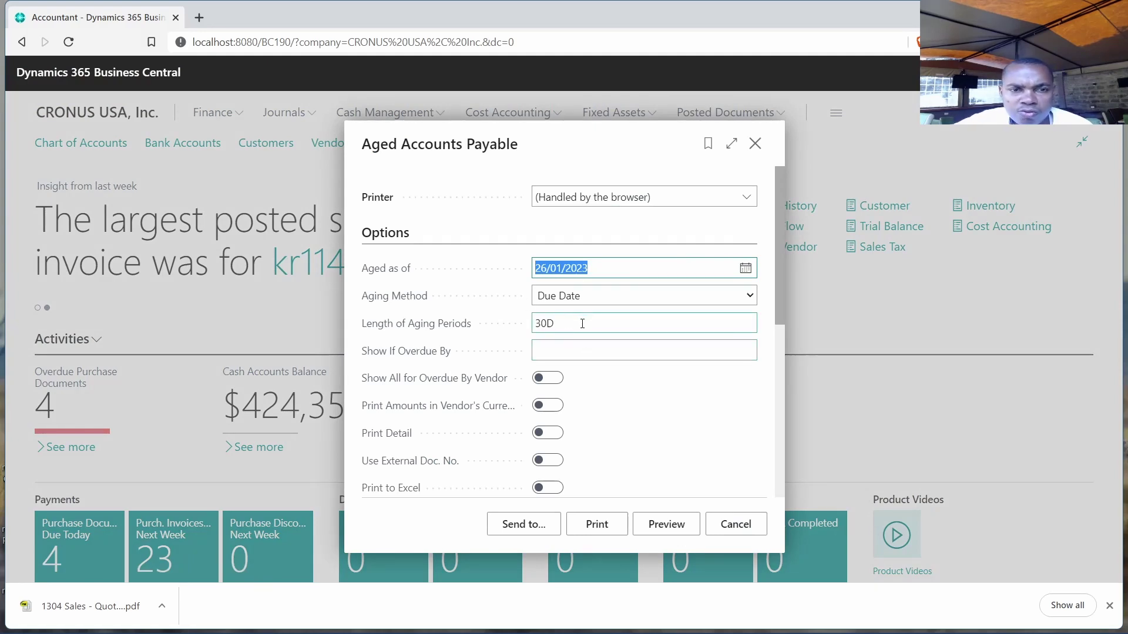
pyautogui.scroll(-3, 585, 322)
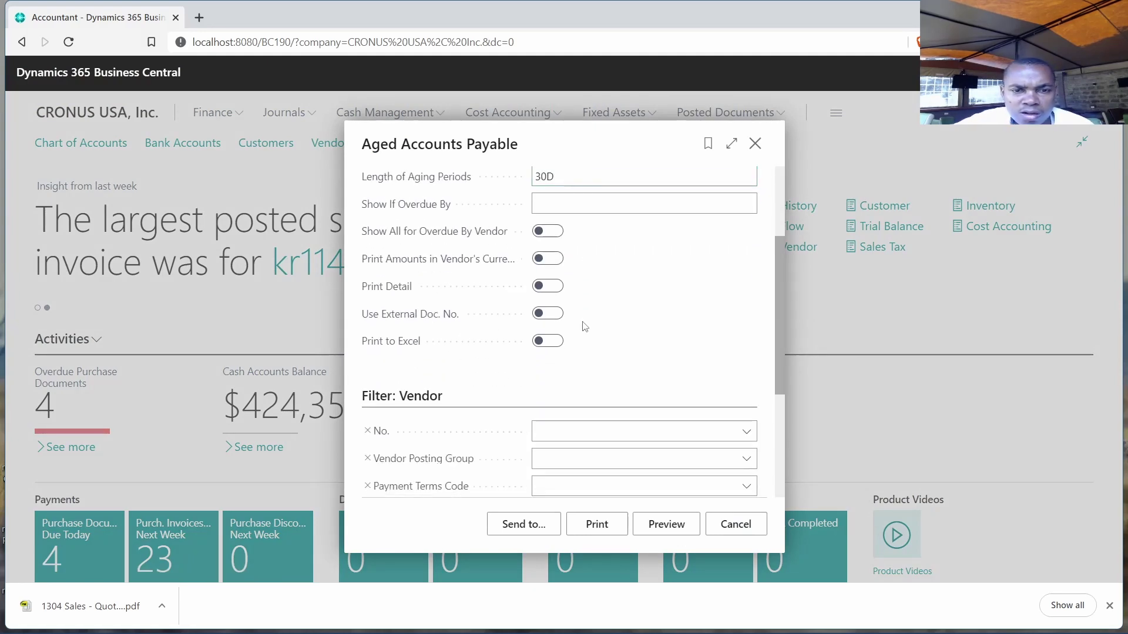
pyautogui.click(747, 435)
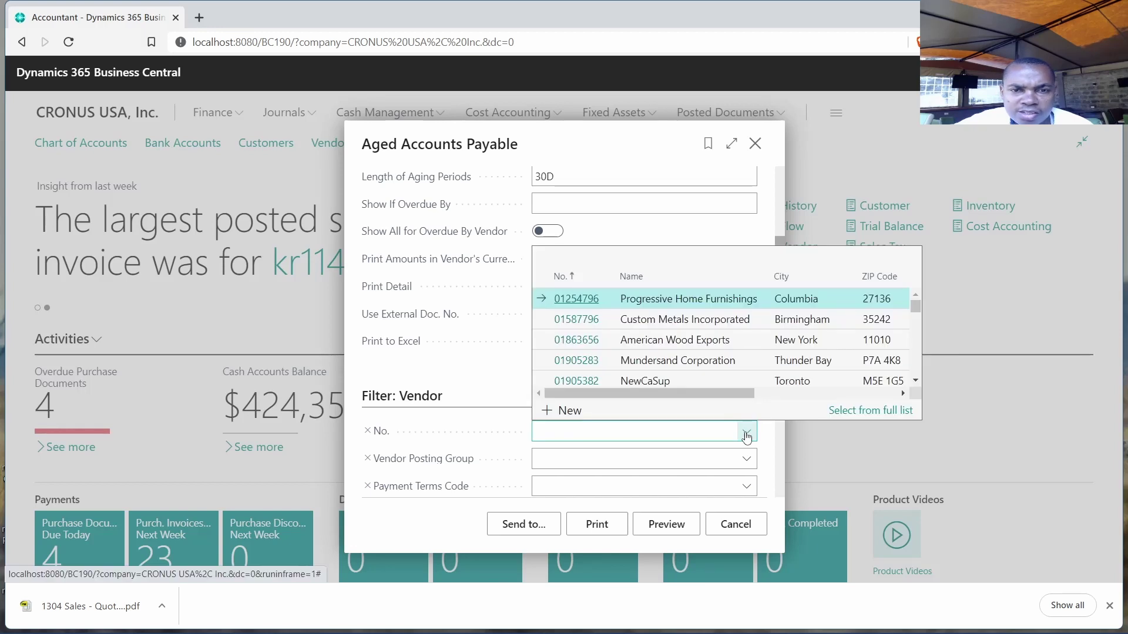
pyautogui.click(570, 438)
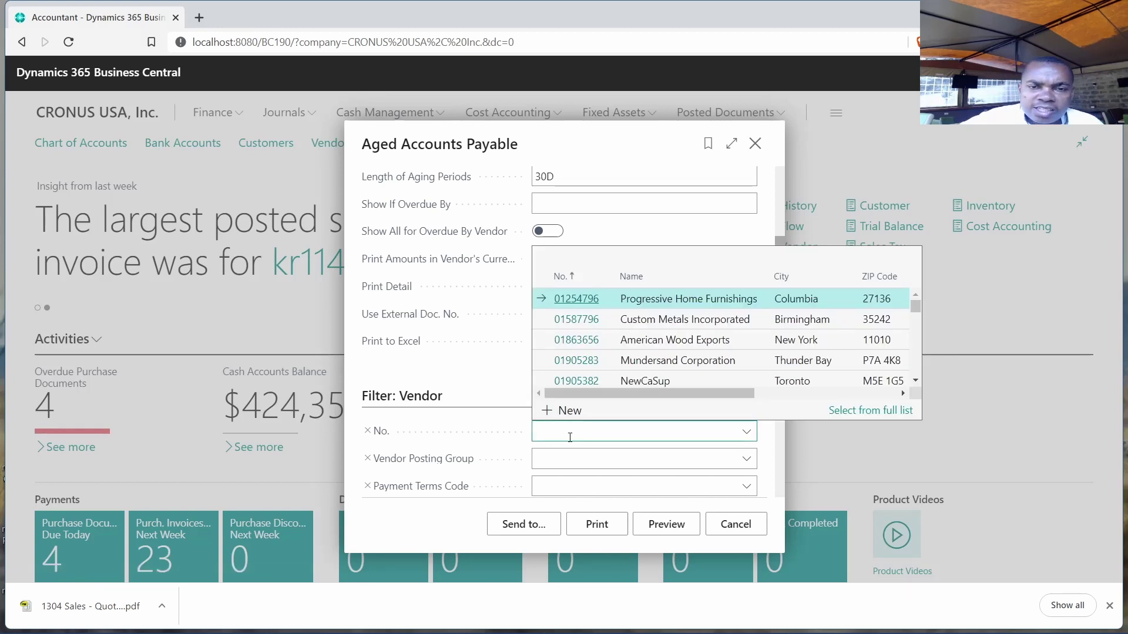
pyautogui.write('ntha')
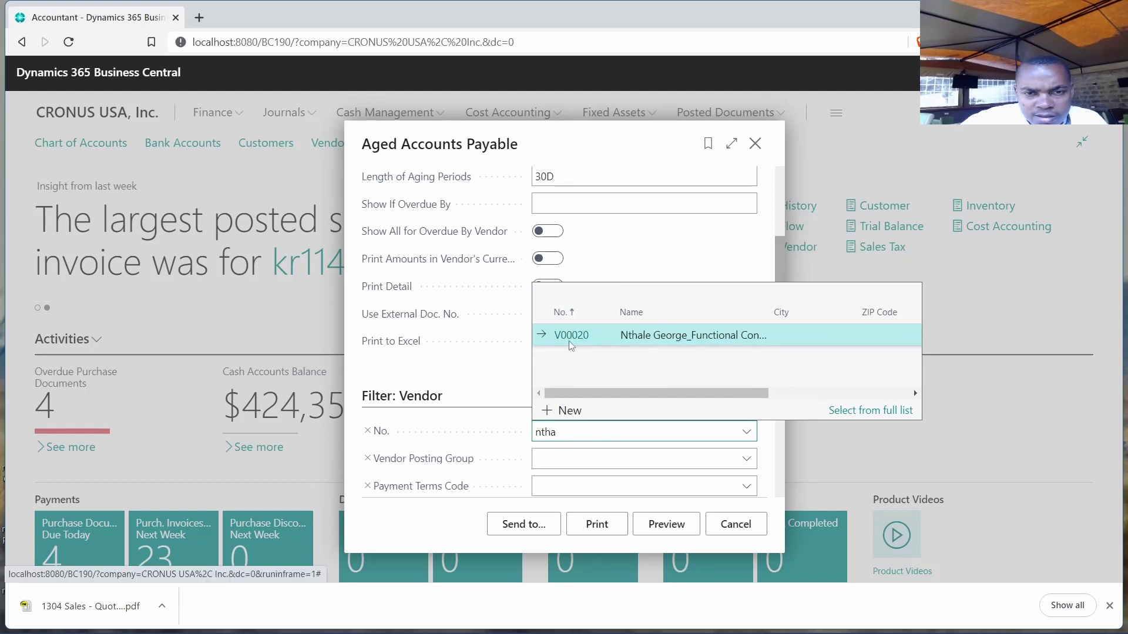
pyautogui.click(575, 336)
pyautogui.scroll(-3, 642, 433)
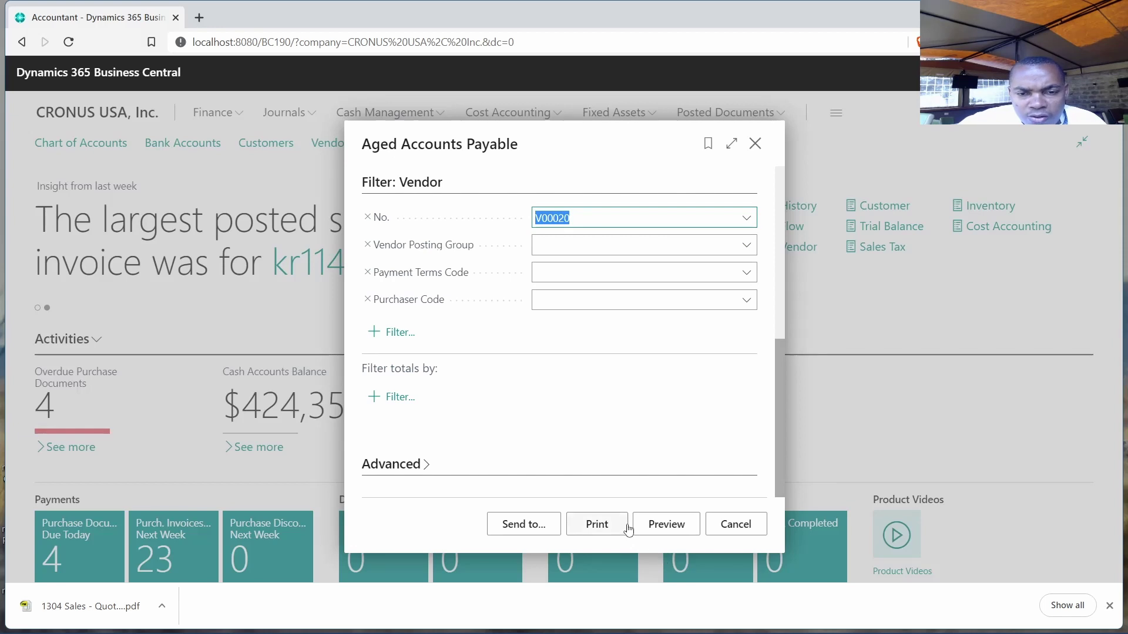
pyautogui.click(661, 523)
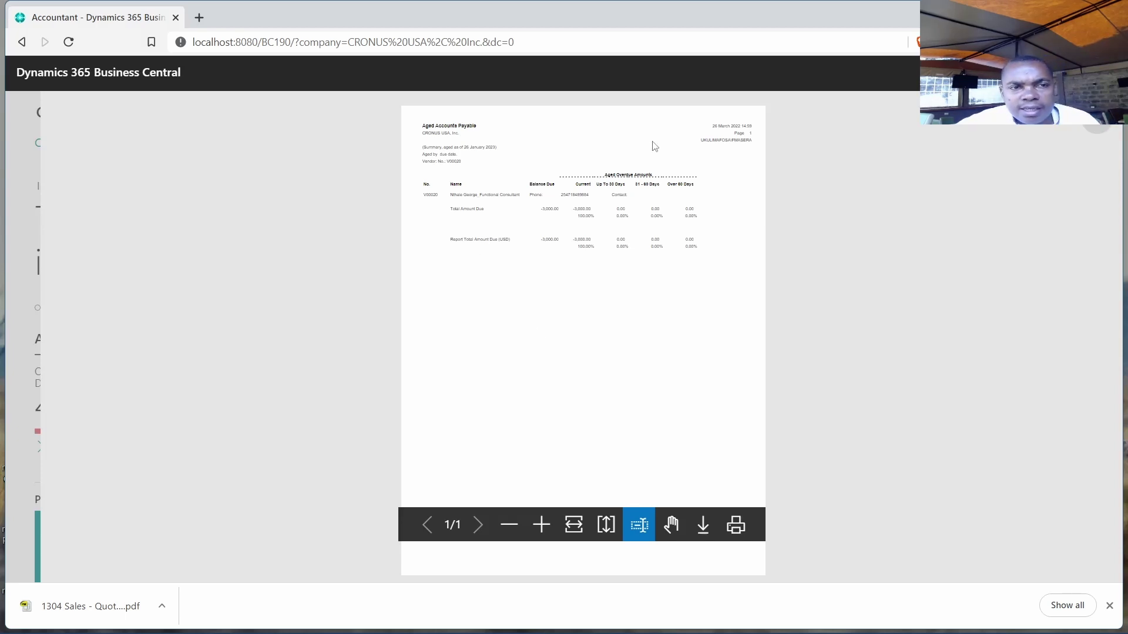
pyautogui.press('Escape')
pyautogui.press('Escape')
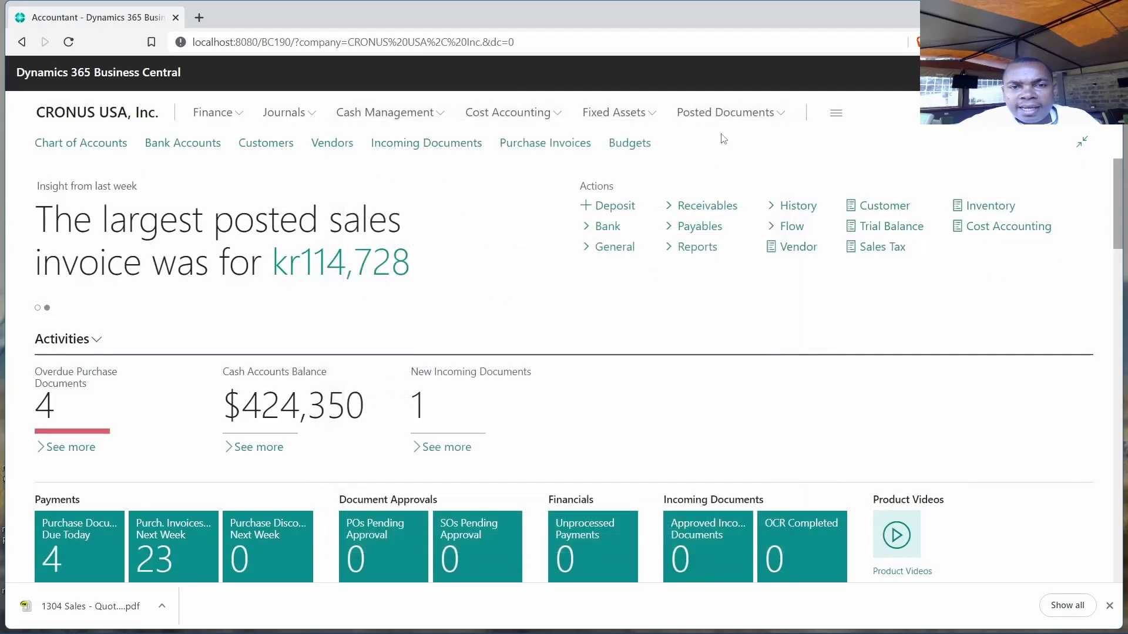
pyautogui.click(685, 251)
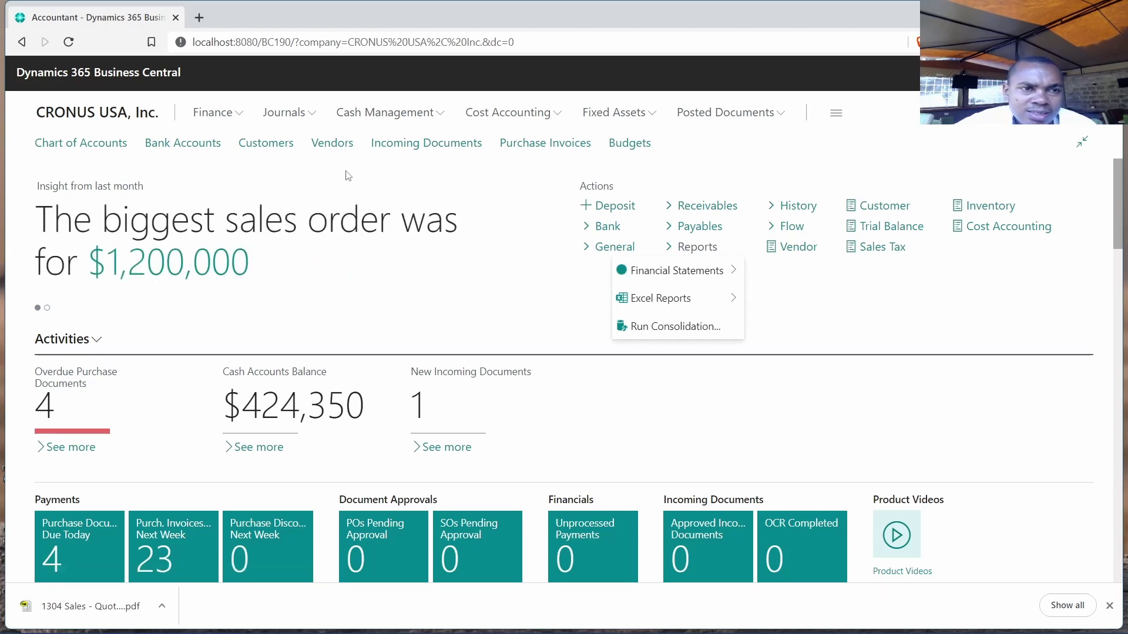
pyautogui.click(119, 118)
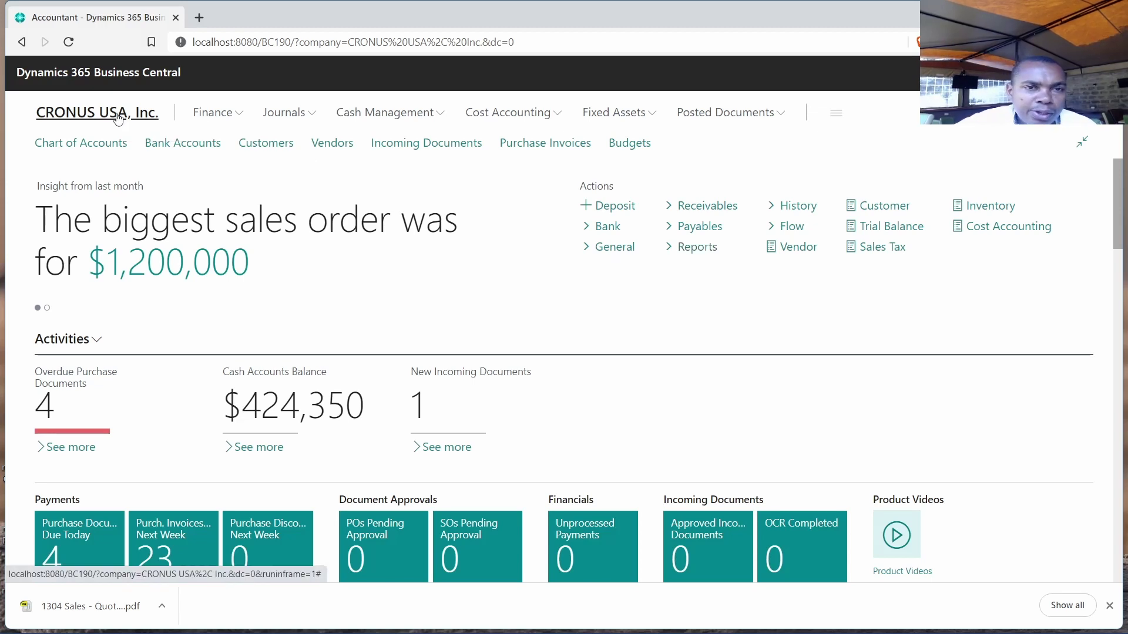